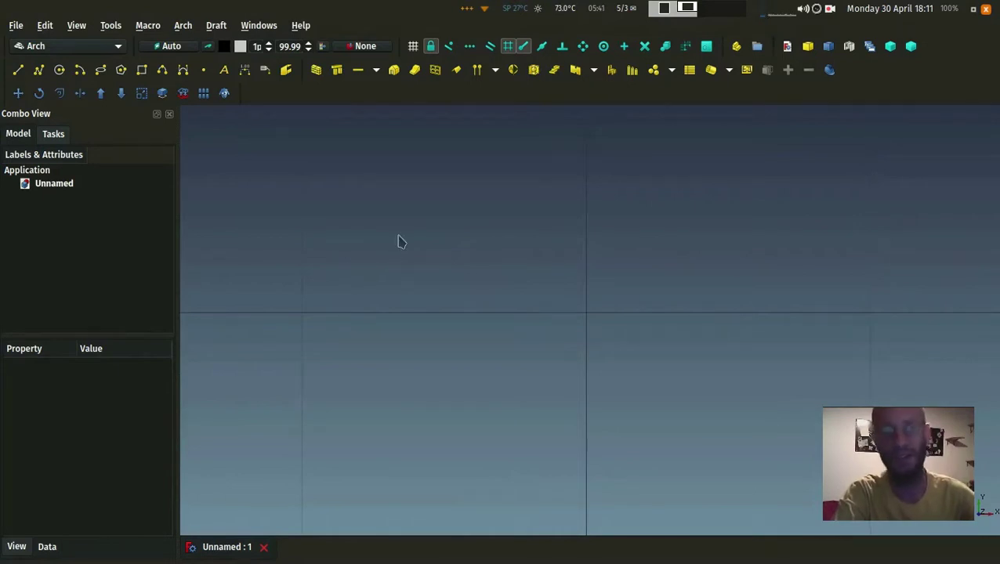
# Activate the Arch workbench and confirm the working plane settings with 10 cm grid spacing and a main line every 10.
pyautogui.click(94, 49)
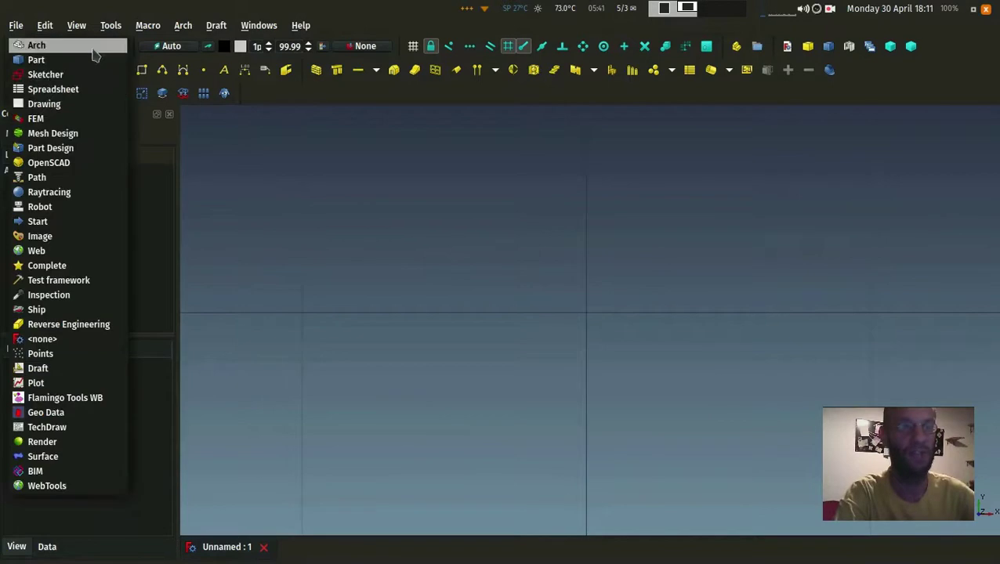
pyautogui.click(82, 46)
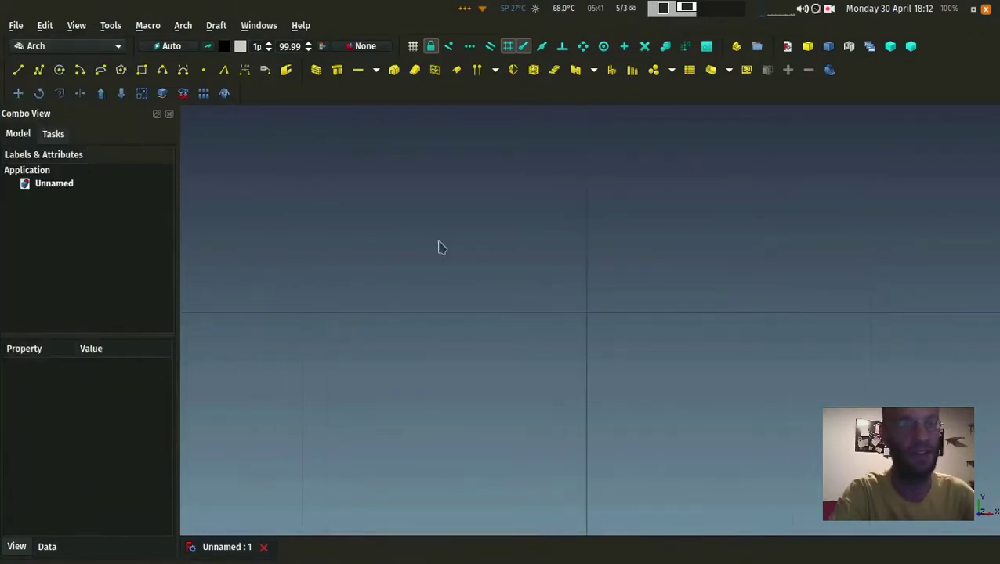
pyautogui.click(177, 46)
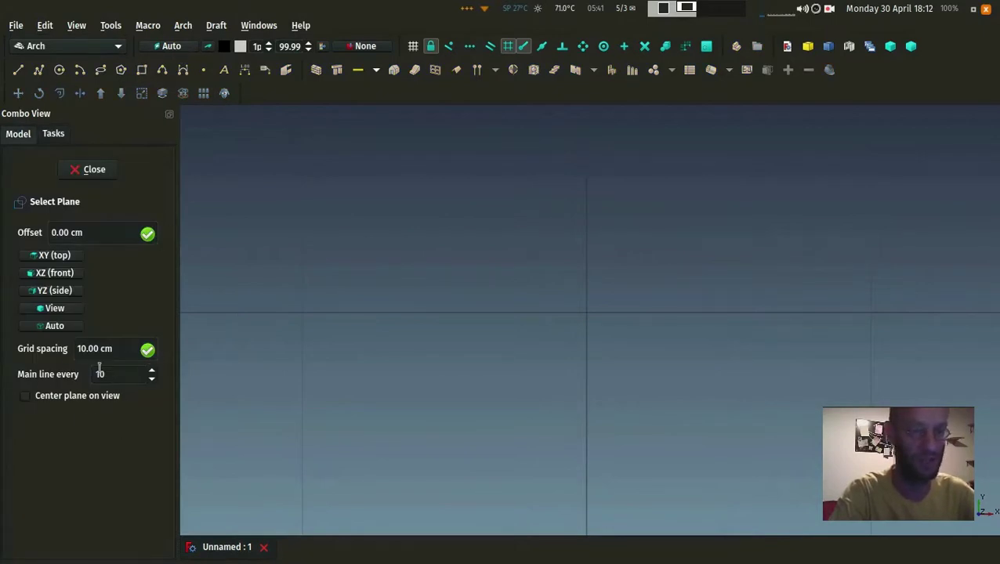
pyautogui.press('Return')
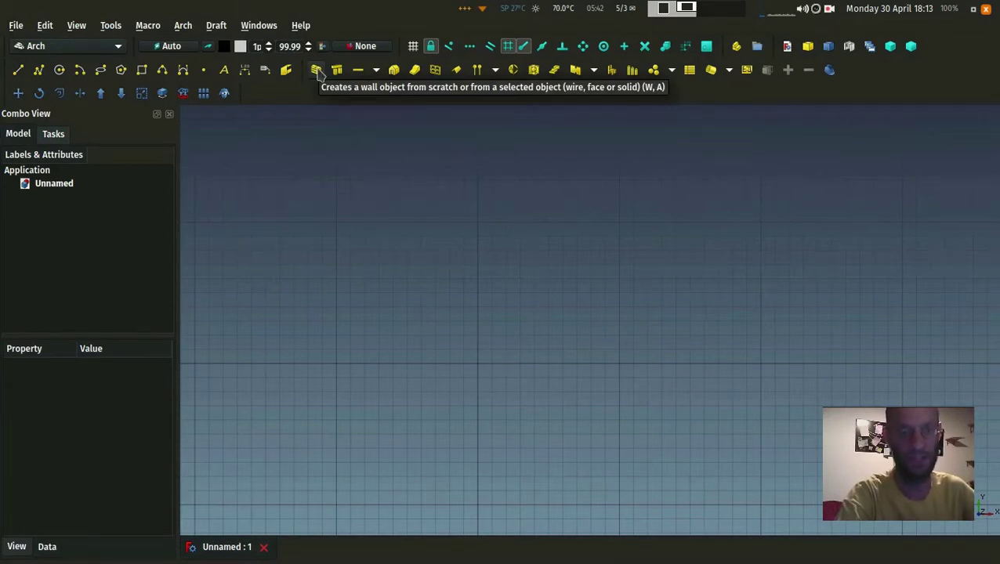
# Draw a slightly inclined wall about 454 cm long, 20 cm wide and 200 cm high between two grid points.
pyautogui.click(315, 70)
pyautogui.scroll(-3, 322, 231)
pyautogui.click(330, 279)
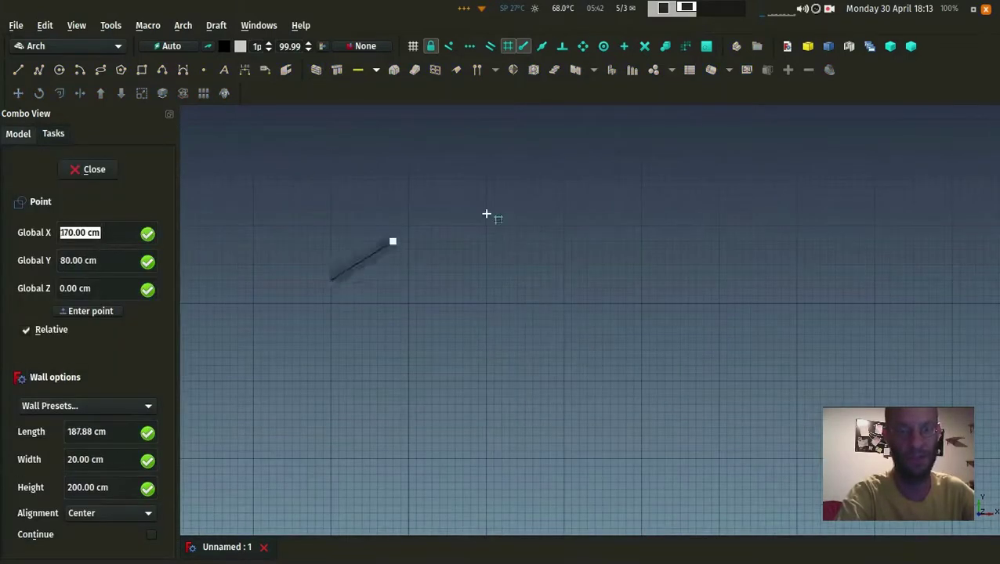
pyautogui.click(680, 235)
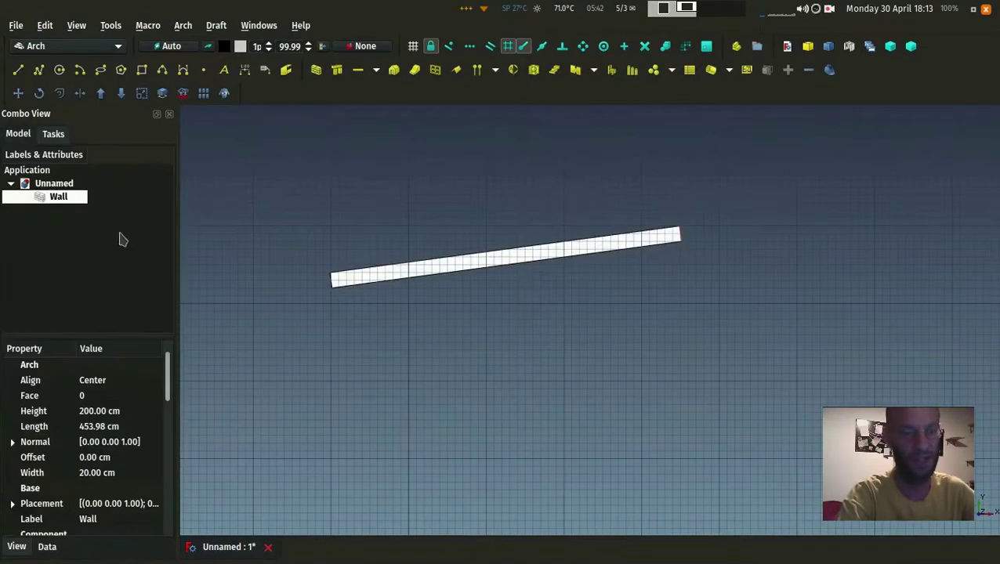
pyautogui.click(316, 71)
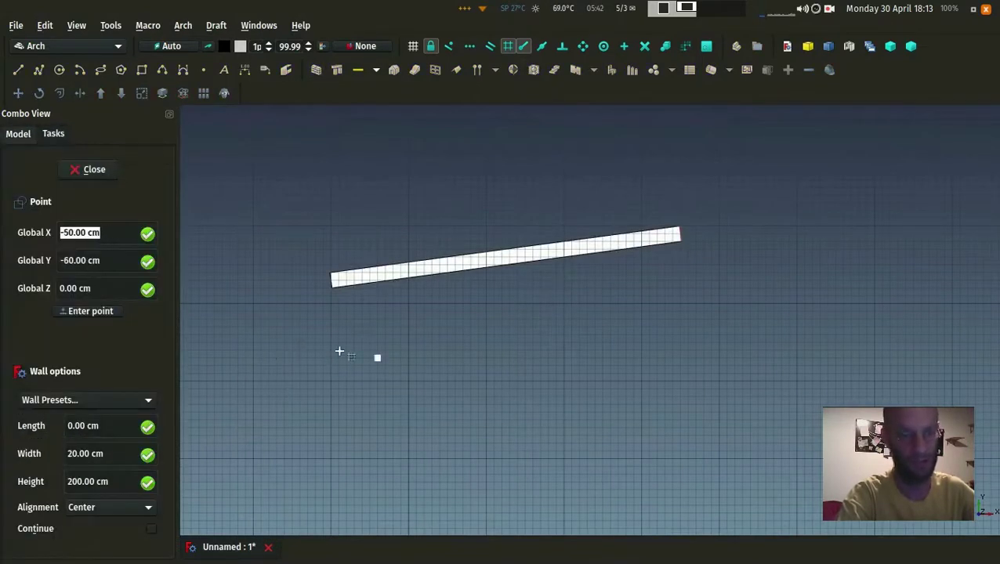
pyautogui.click(82, 426)
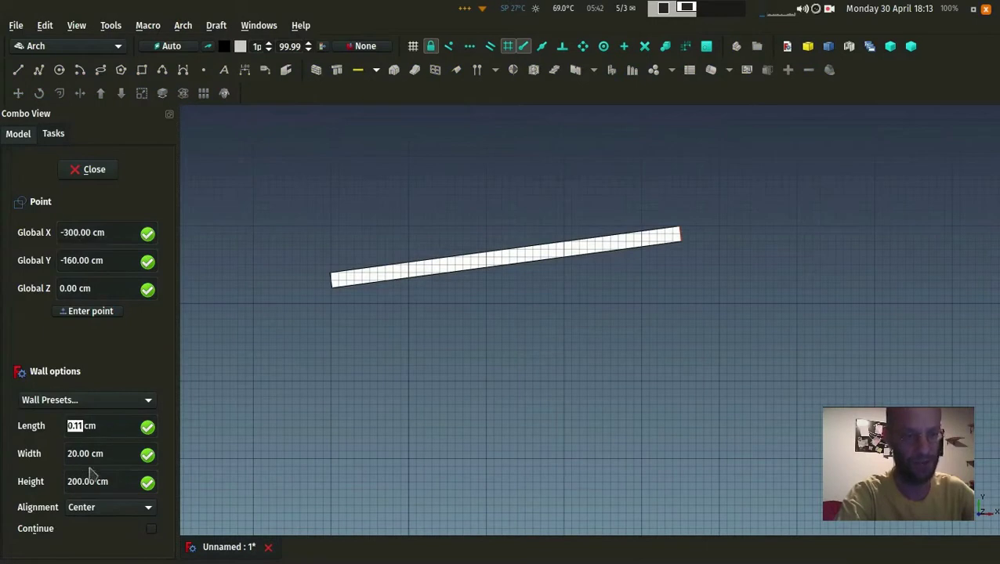
pyautogui.click(110, 453)
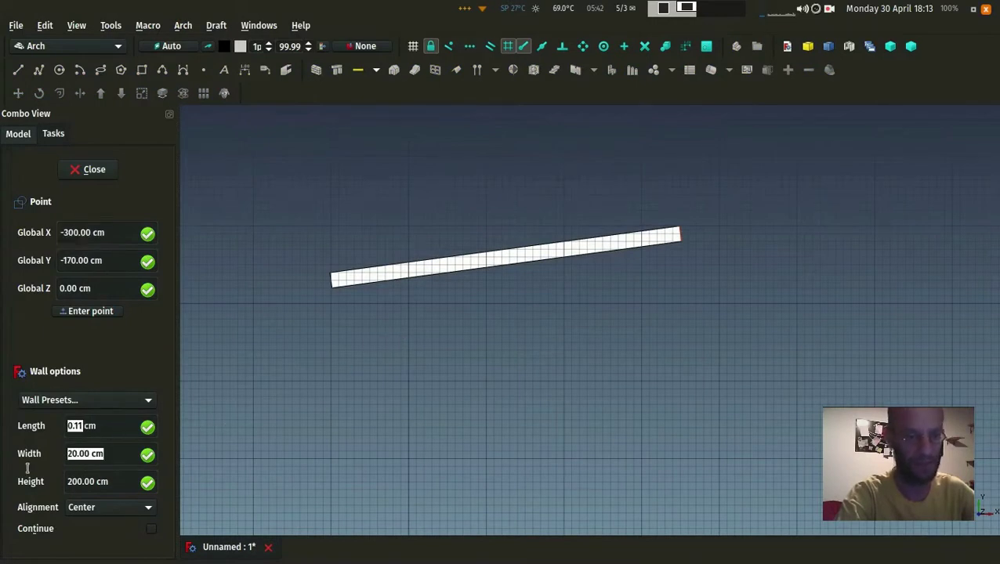
pyautogui.write('-0.11')
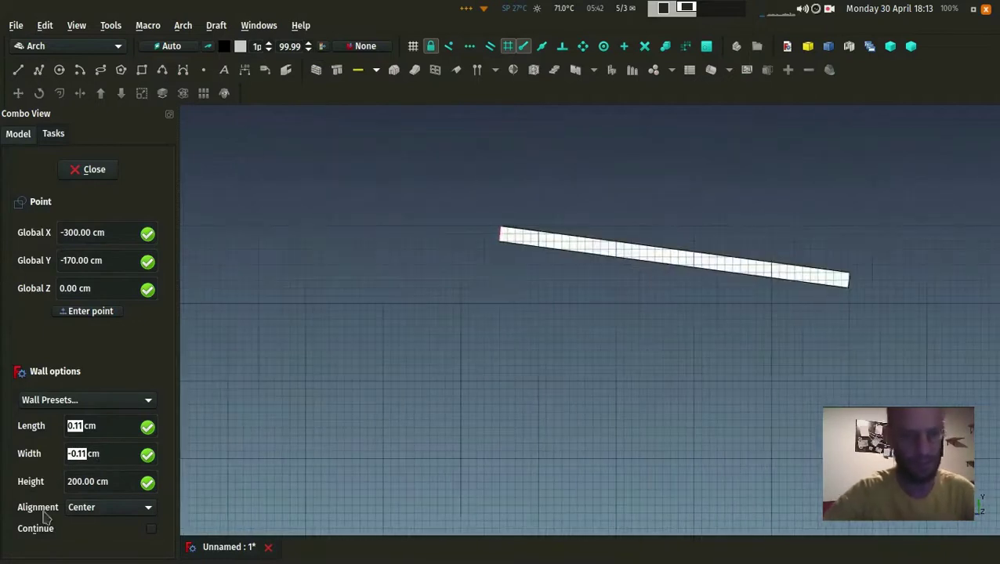
pyautogui.press('BackSpace')
pyautogui.press('BackSpace')
pyautogui.press('BackSpace')
pyautogui.press('BackSpace')
pyautogui.press('BackSpace')
pyautogui.write('50')
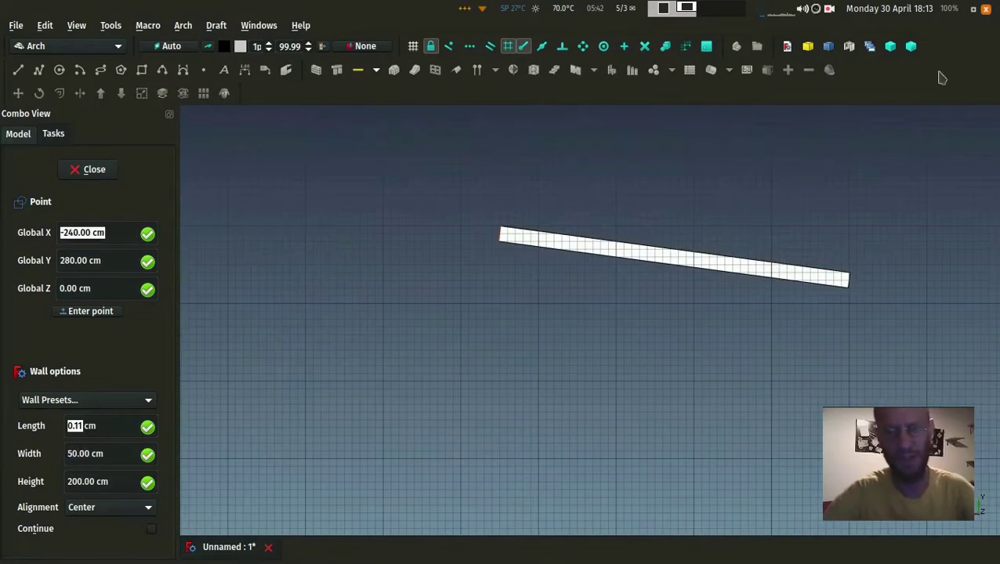
pyautogui.click(545, 362)
pyautogui.click(803, 424)
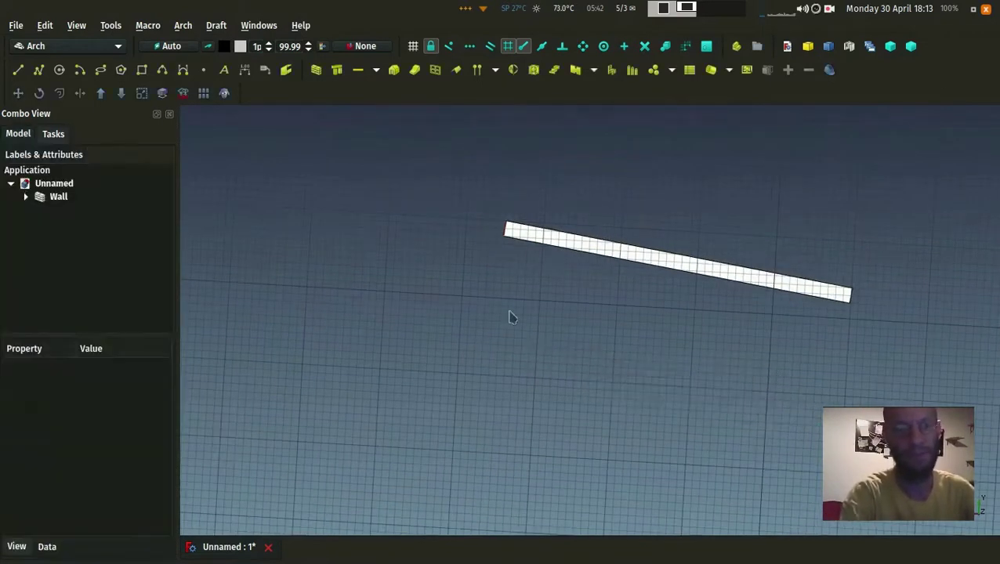
# Set the existing wall's width to 30 cm in its properties.
pyautogui.scroll(-2, 640, 245)
pyautogui.moveTo(640, 245); pyautogui.dragTo(627, 278, button='middle')
pyautogui.press('2')
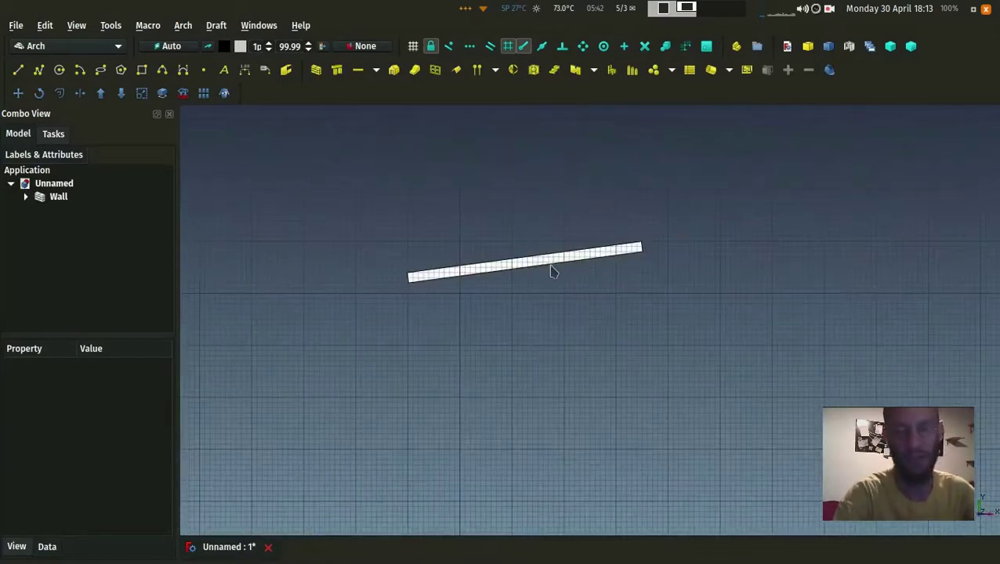
pyautogui.click(547, 264)
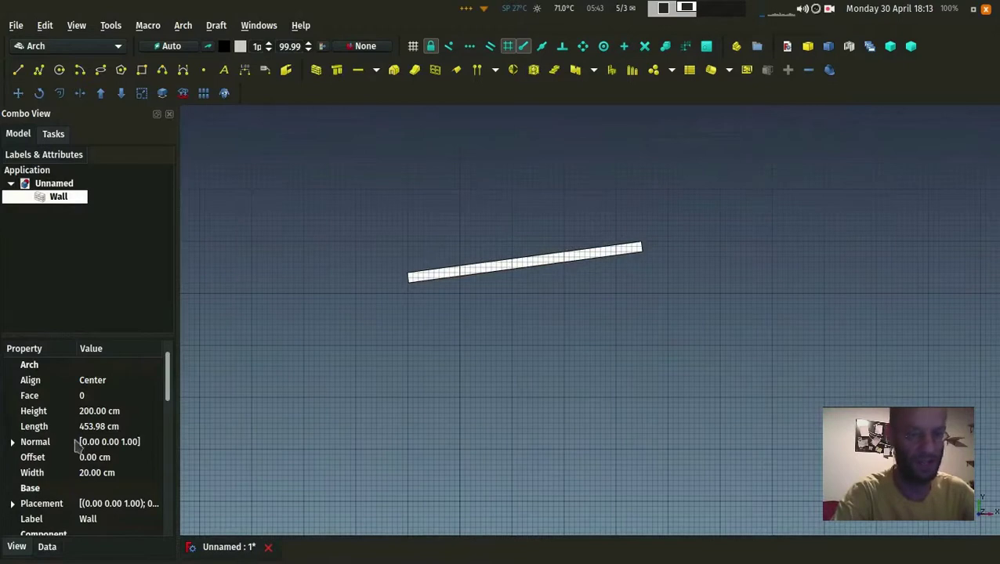
pyautogui.moveTo(167, 378); pyautogui.dragTo(175, 325)
pyautogui.click(160, 219)
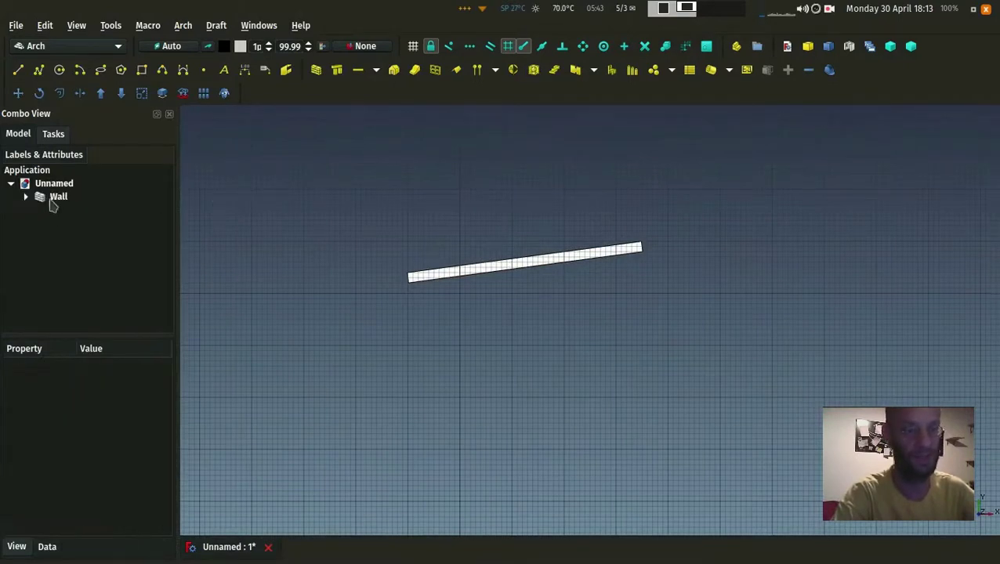
pyautogui.click(51, 198)
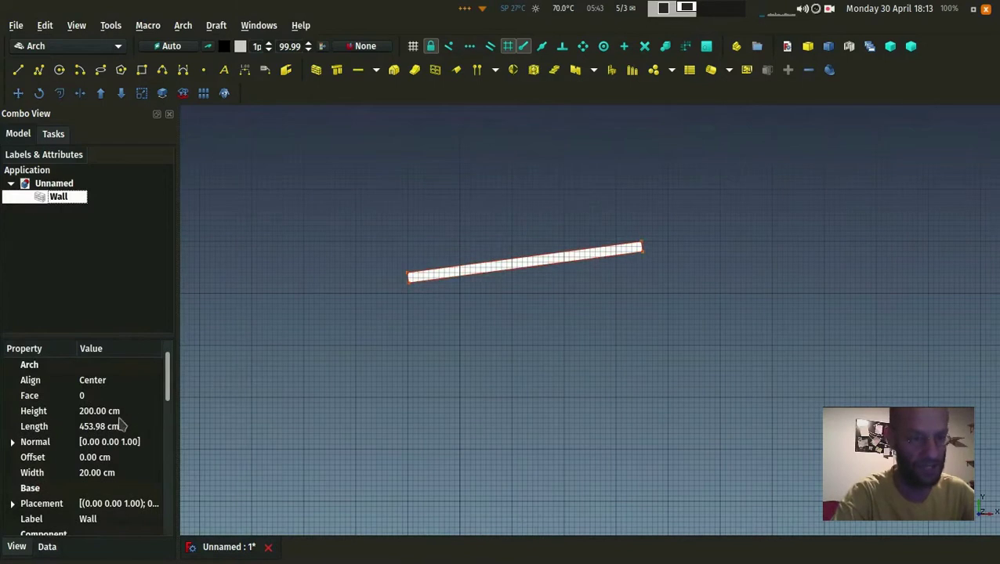
pyautogui.click(83, 473)
pyautogui.click(79, 472)
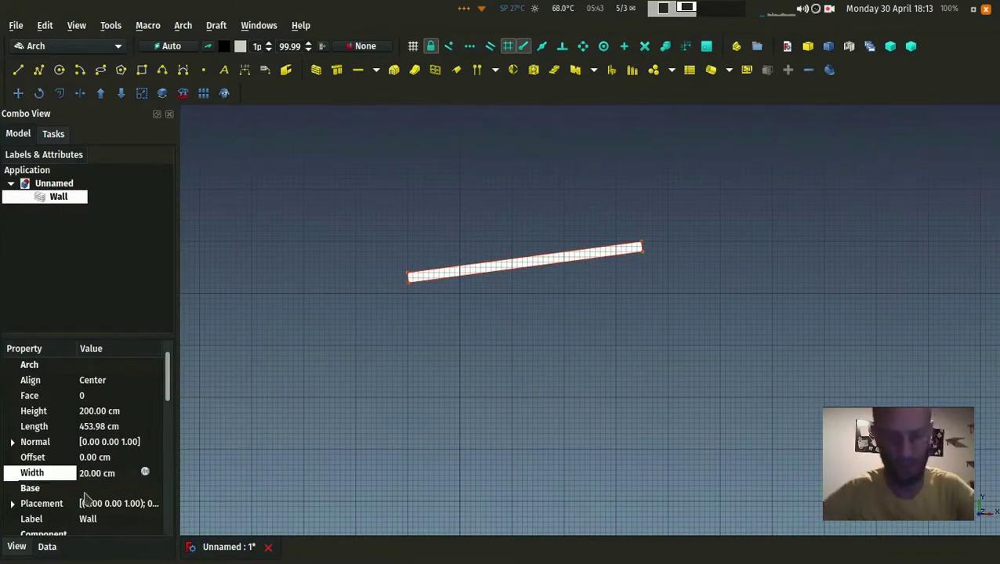
pyautogui.press('Delete')
pyautogui.write('3')
pyautogui.press('Return')
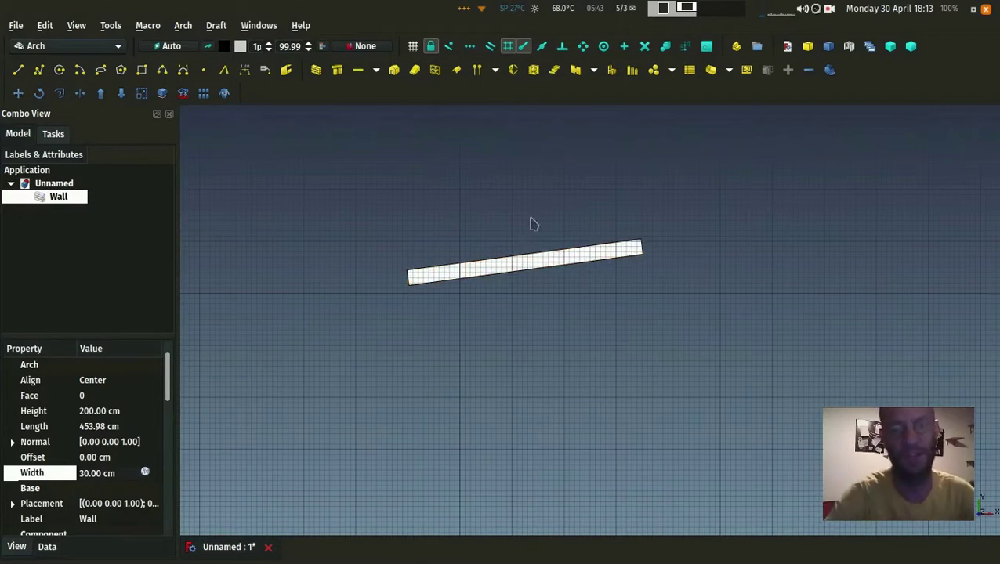
# Expand the wall in the model tree, hide it and show its underlying WallTrace sketch to examine the baseline.
pyautogui.click(549, 311)
pyautogui.moveTo(548, 311); pyautogui.dragTo(518, 234, button='middle')
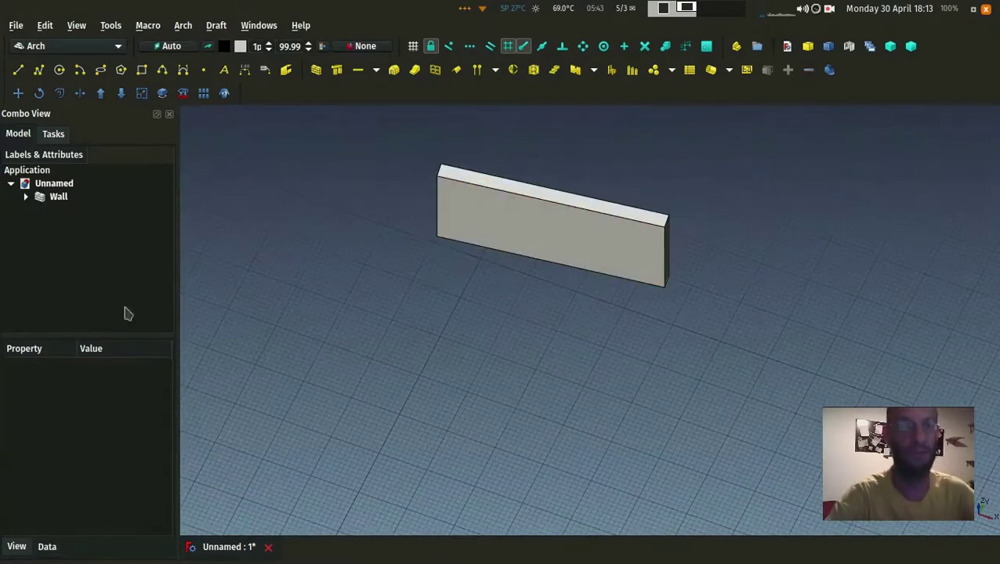
pyautogui.moveTo(390, 216); pyautogui.dragTo(463, 214, button='middle')
pyautogui.click(26, 198)
pyautogui.click(65, 211)
pyautogui.click(58, 197)
pyautogui.press('space')
pyautogui.click(66, 211)
pyautogui.press('space')
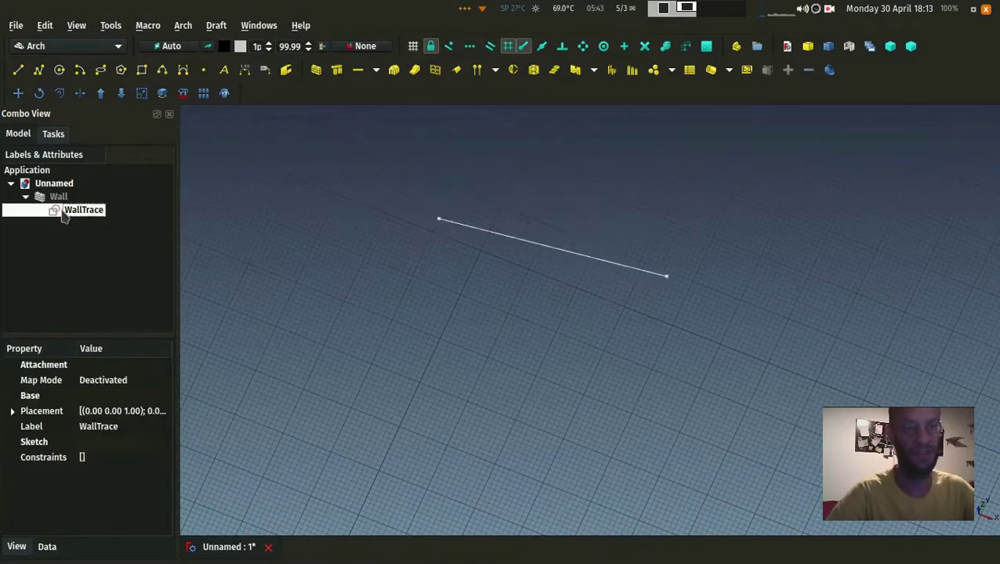
pyautogui.press('2')
pyautogui.moveTo(414, 222); pyautogui.dragTo(310, 297, button='middle')
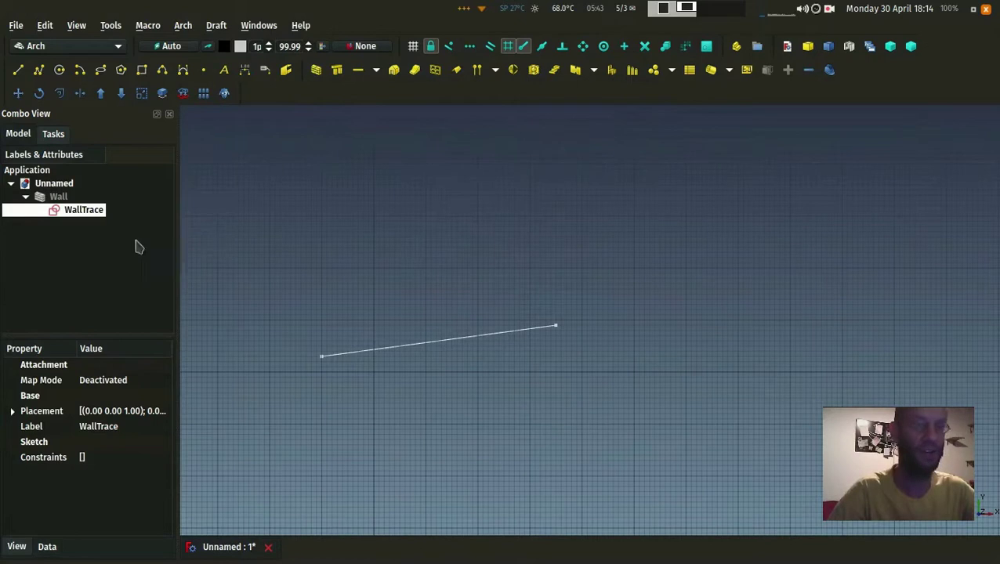
# Hide the WallTrace sketch of the first wall and clear the selection.
pyautogui.click(76, 212)
pyautogui.press('space')
pyautogui.click(407, 167)
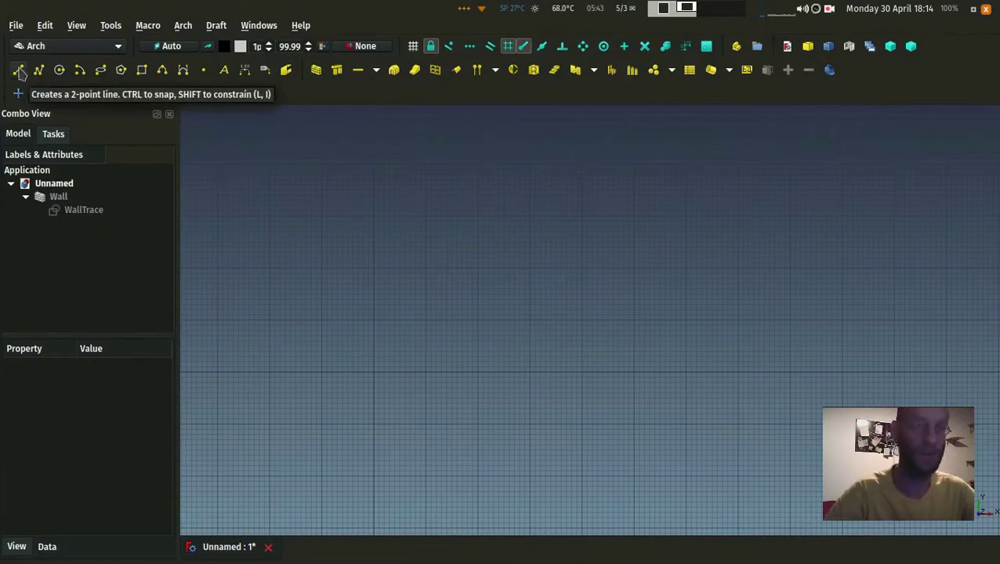
# Draw a two-point line sloping downward across the grid and create a wall from it.
pyautogui.click(18, 70)
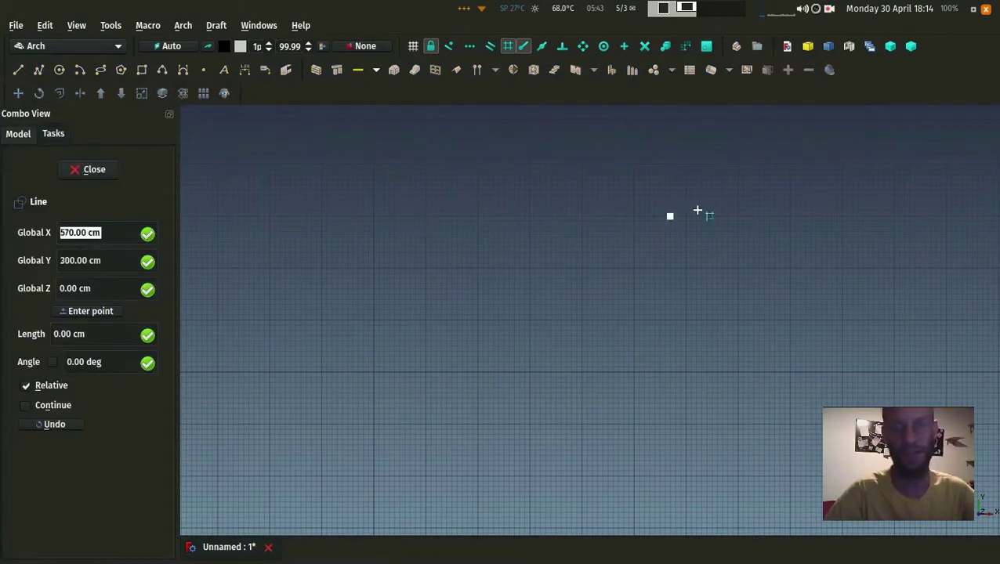
pyautogui.click(389, 260)
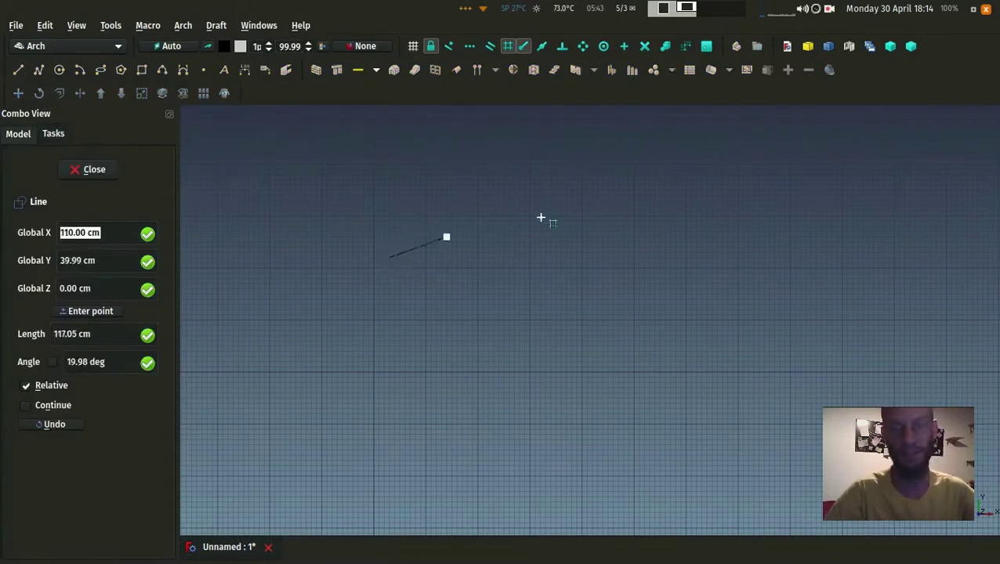
pyautogui.click(727, 329)
pyautogui.click(96, 245)
pyautogui.click(51, 225)
pyautogui.click(316, 71)
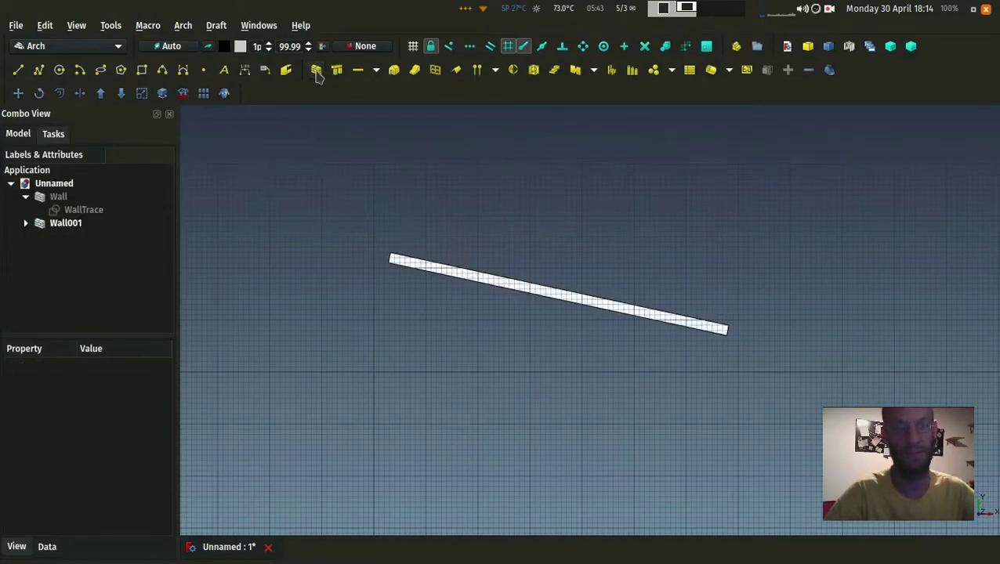
# Make the first wall visible again alongside the wall built from the line.
pyautogui.click(59, 196)
pyautogui.click(459, 179)
pyautogui.moveTo(460, 179); pyautogui.dragTo(404, 284, button='middle')
pyautogui.click(430, 238)
# Hide both walls and show their base objects, Line and WallTrace, to compare the two baselines.
pyautogui.click(63, 197)
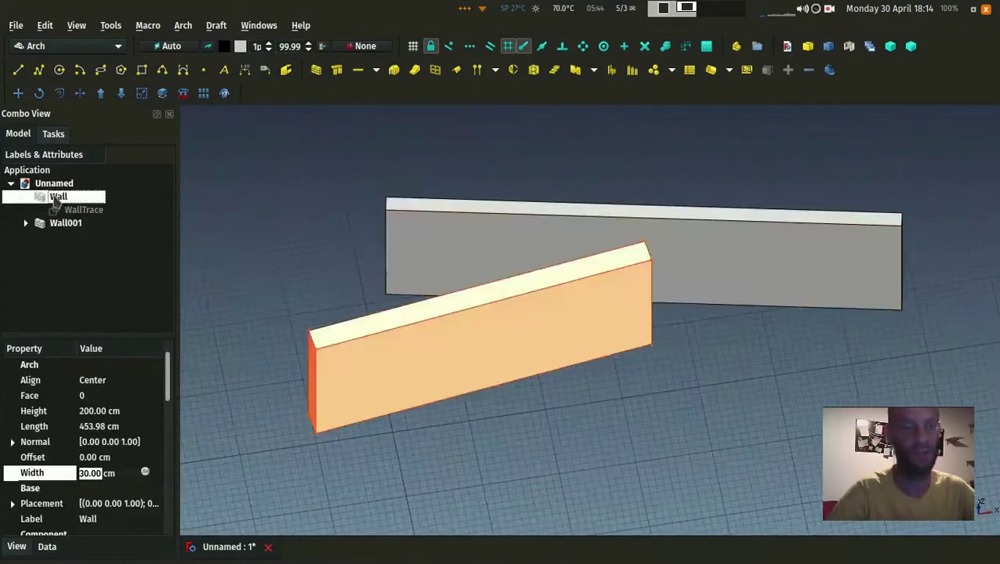
pyautogui.press('space')
pyautogui.click(63, 223)
pyautogui.press('space')
pyautogui.click(26, 223)
pyautogui.click(66, 235)
pyautogui.press('space')
pyautogui.click(79, 210)
pyautogui.press('space')
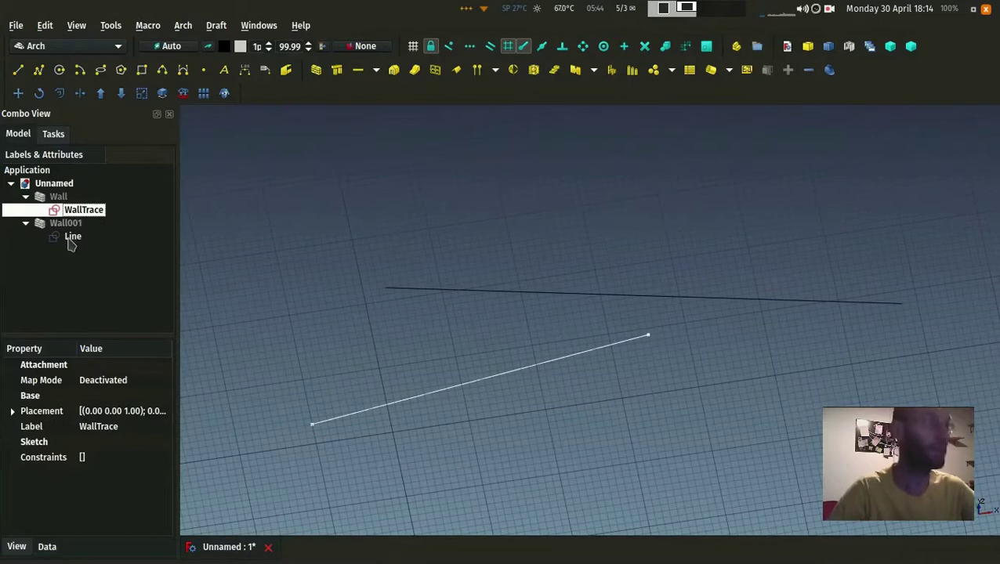
# Hide the Line and WallTrace base objects and make both walls visible again.
pyautogui.click(70, 237)
pyautogui.press('space')
pyautogui.click(79, 210)
pyautogui.press('space')
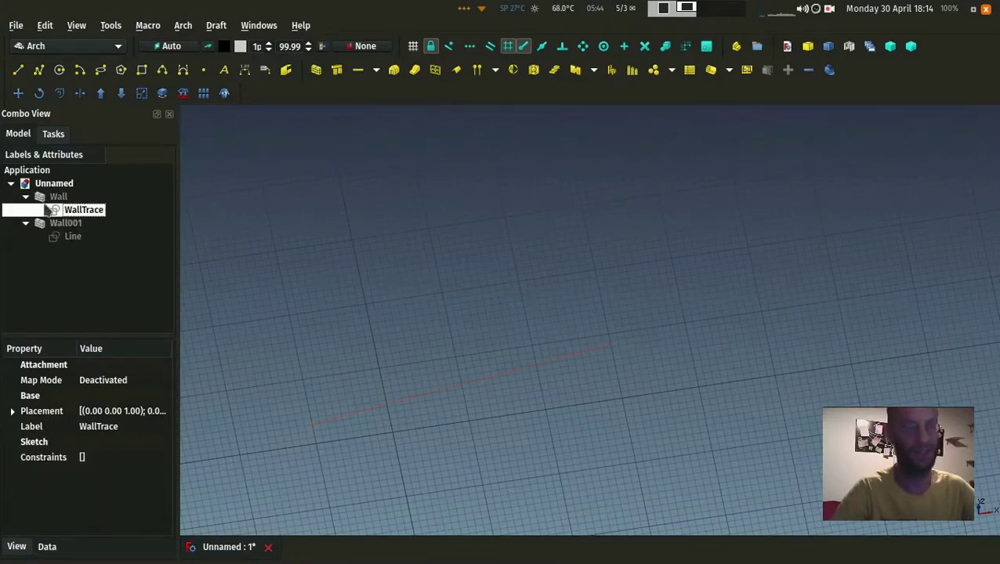
pyautogui.click(43, 226)
pyautogui.press('space')
pyautogui.click(59, 197)
pyautogui.press('space')
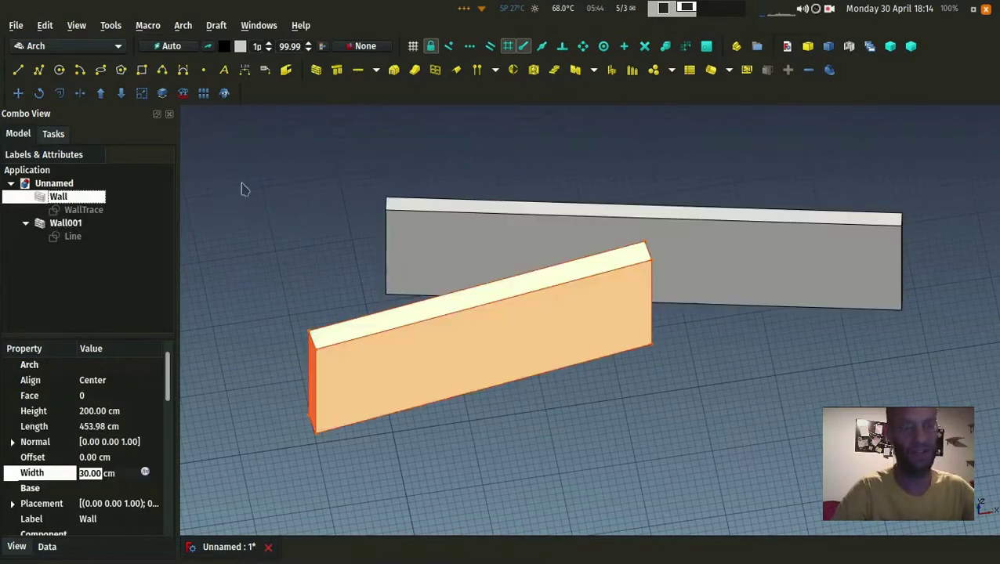
# Draw an open zigzag wire of five segments, about 1650 cm long in total, above the two walls in top view.
pyautogui.click(357, 176)
pyautogui.press('2')
pyautogui.scroll(-2, 352, 182)
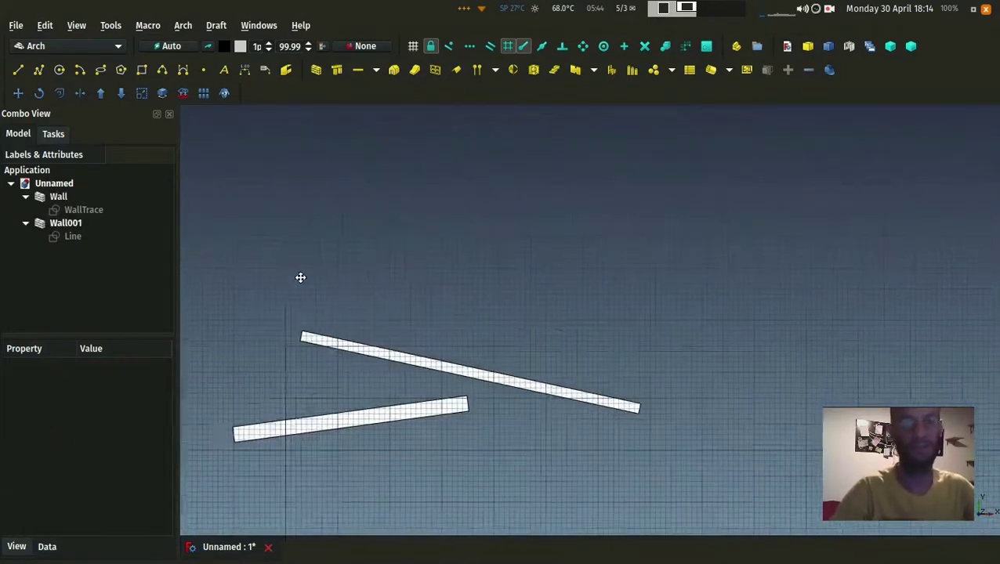
pyautogui.moveTo(350, 183); pyautogui.dragTo(326, 266, button='middle')
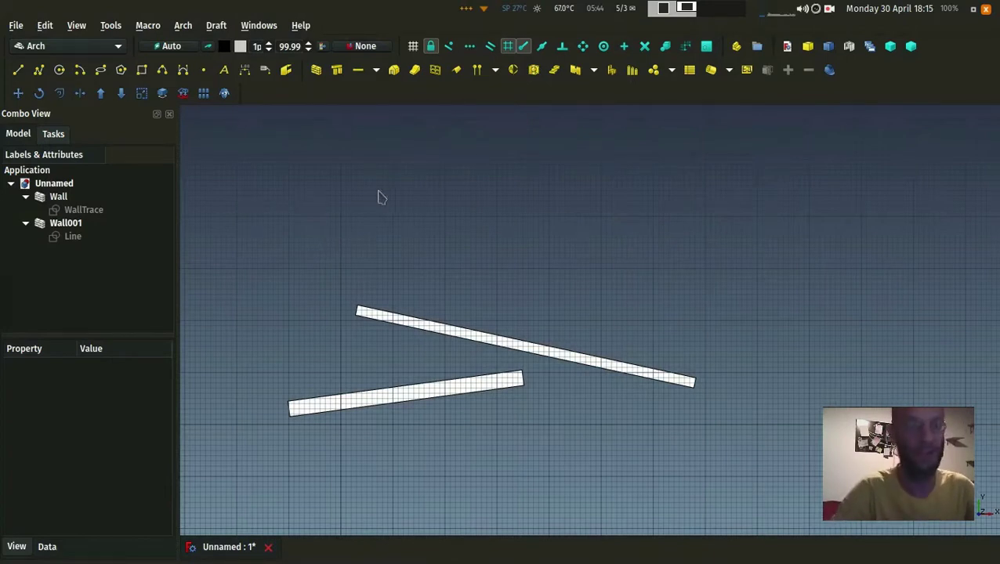
pyautogui.click(40, 70)
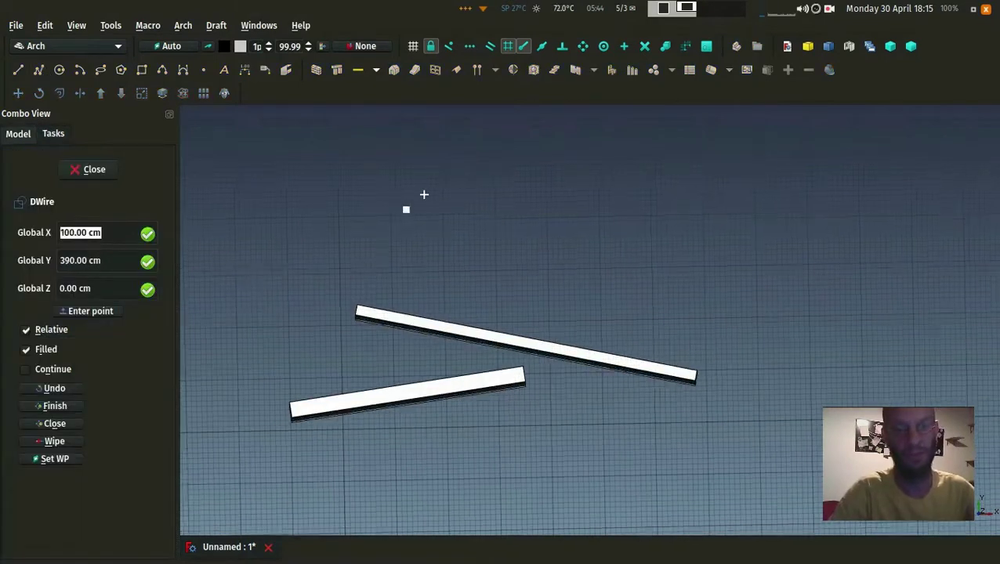
pyautogui.click(236, 328)
pyautogui.click(385, 175)
pyautogui.click(499, 258)
pyautogui.click(651, 193)
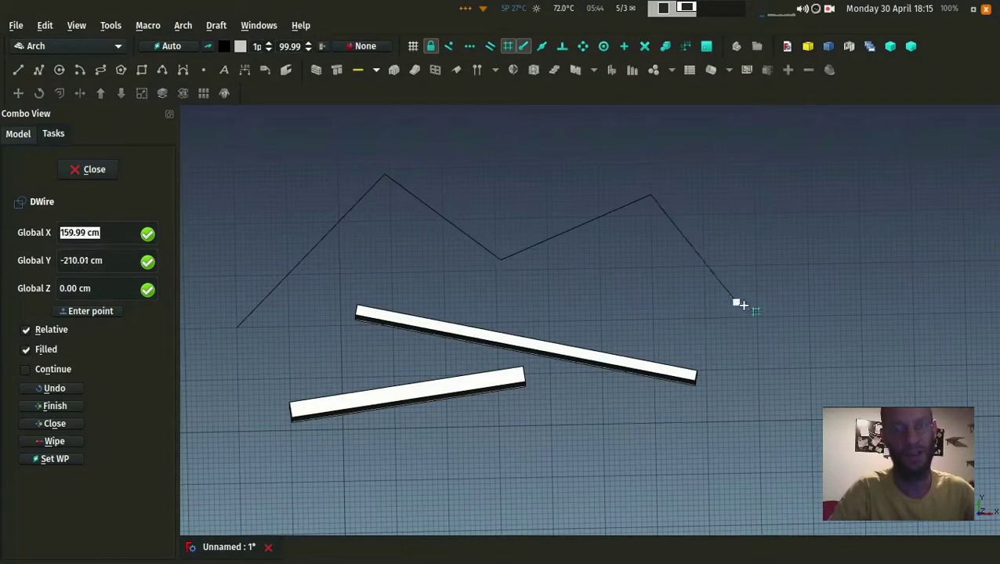
pyautogui.click(793, 326)
pyautogui.click(916, 257)
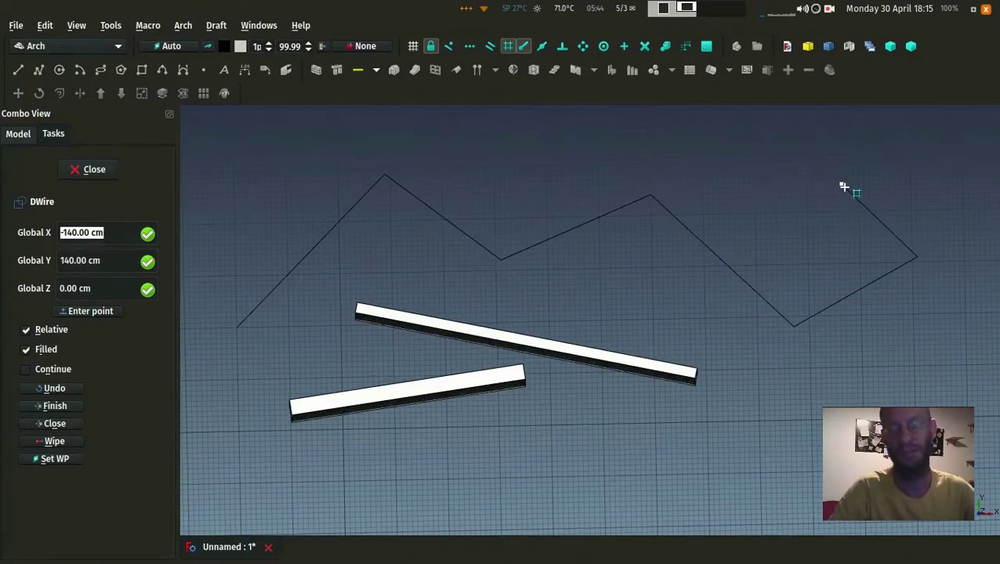
pyautogui.press('Escape')
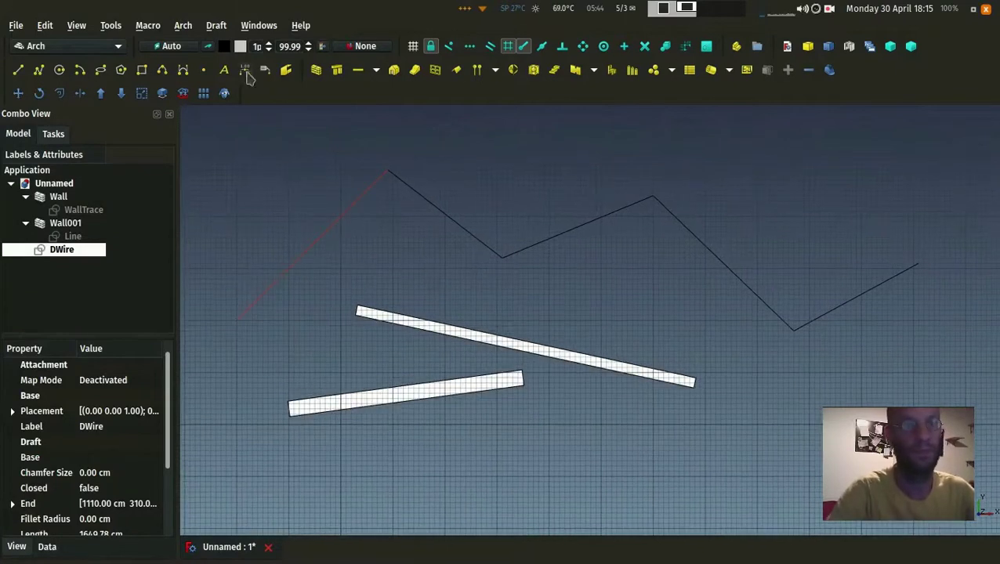
# Create a wall from the open zigzag wire and check it in 3D and top view.
pyautogui.click(63, 251)
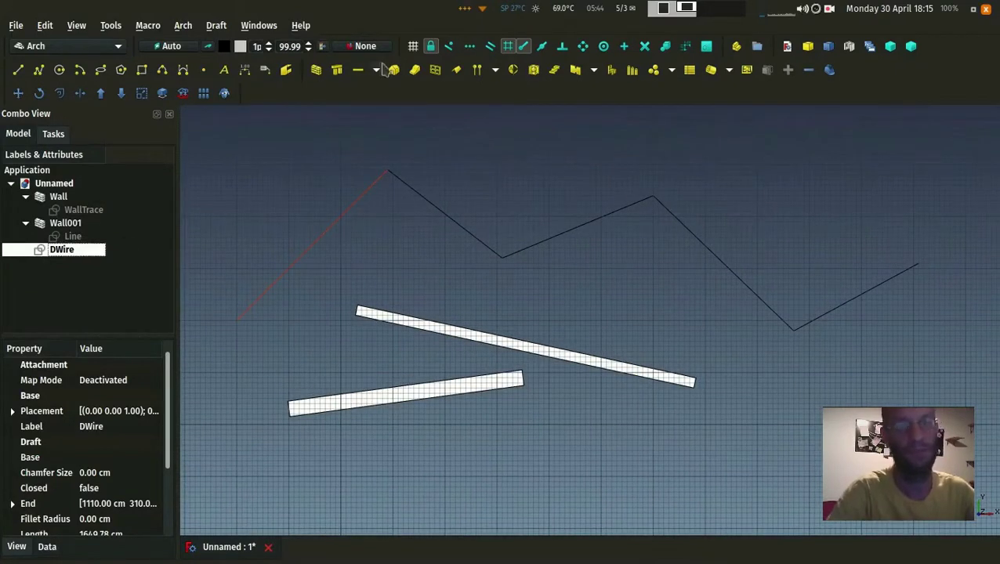
pyautogui.click(316, 70)
pyautogui.moveTo(270, 235); pyautogui.dragTo(223, 182, button='middle')
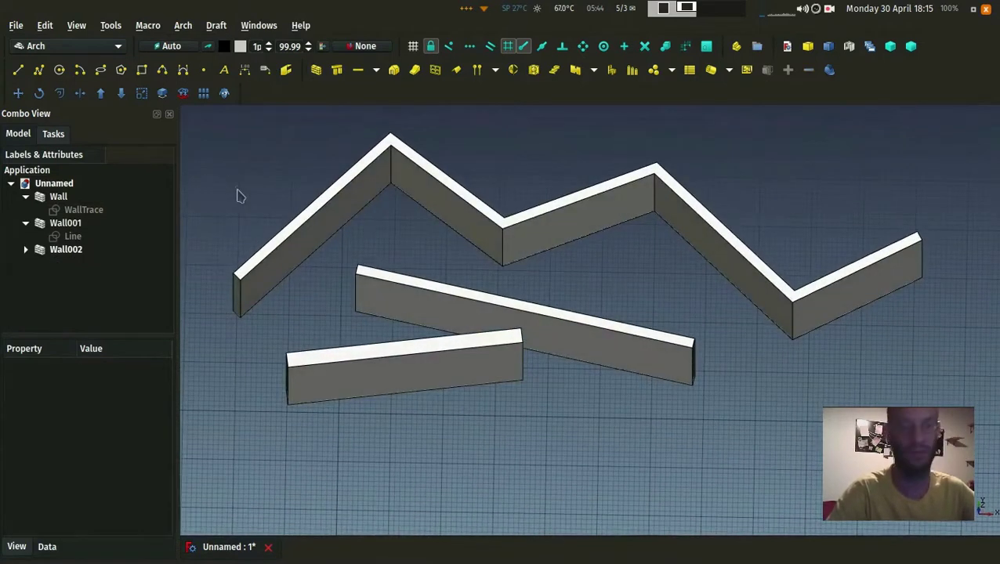
pyautogui.press('2')
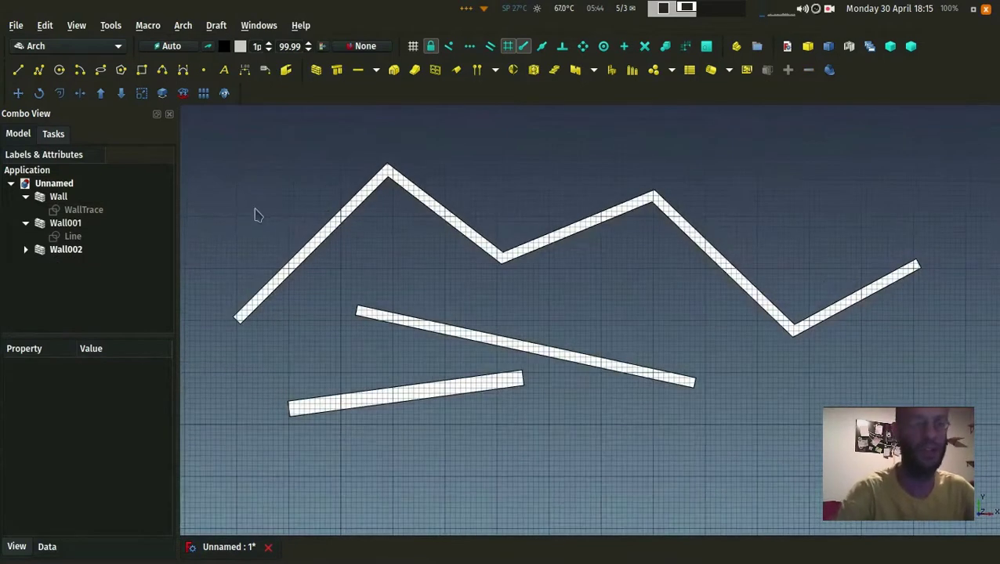
# Hide the first wall and the zigzag wall, and show their base objects WallTrace and DWire.
pyautogui.click(55, 198)
pyautogui.press('space')
pyautogui.click(60, 210)
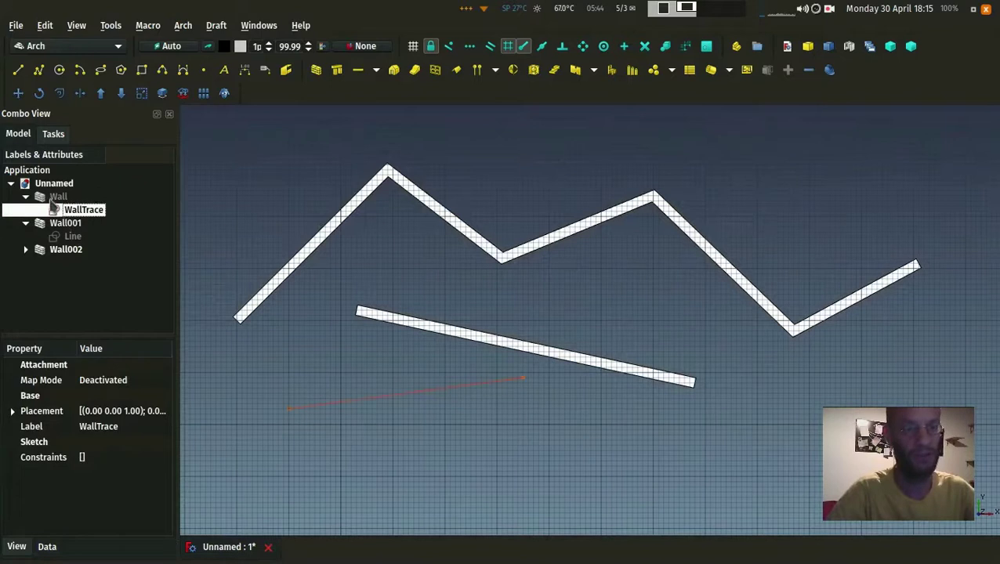
pyautogui.click(51, 249)
pyautogui.press('space')
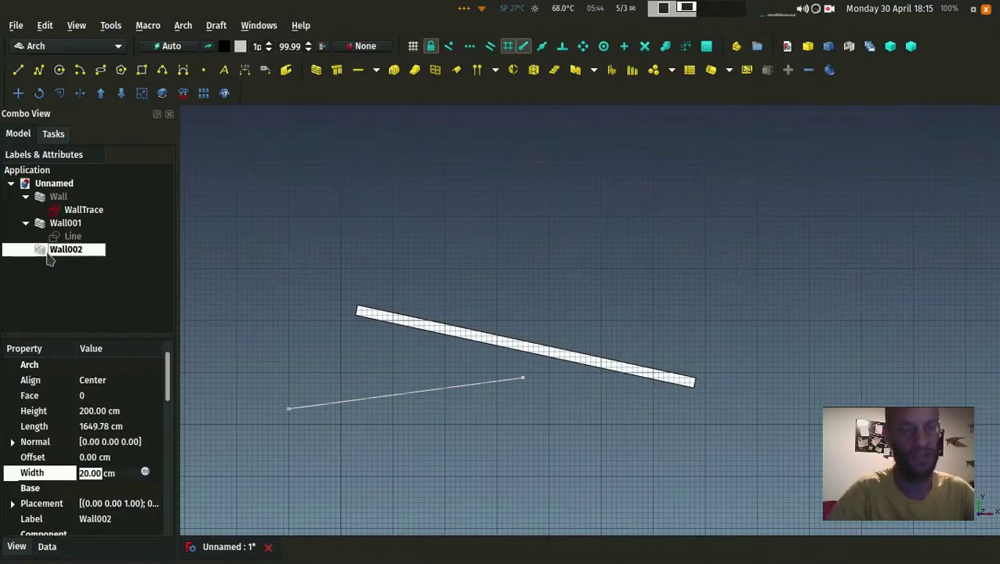
pyautogui.click(26, 250)
pyautogui.click(72, 263)
pyautogui.press('space')
# Edit the zigzag wire by moving its last point up and outward to about X 1320 cm, Y 520 cm.
pyautogui.moveTo(828, 274); pyautogui.dragTo(644, 300, button='middle')
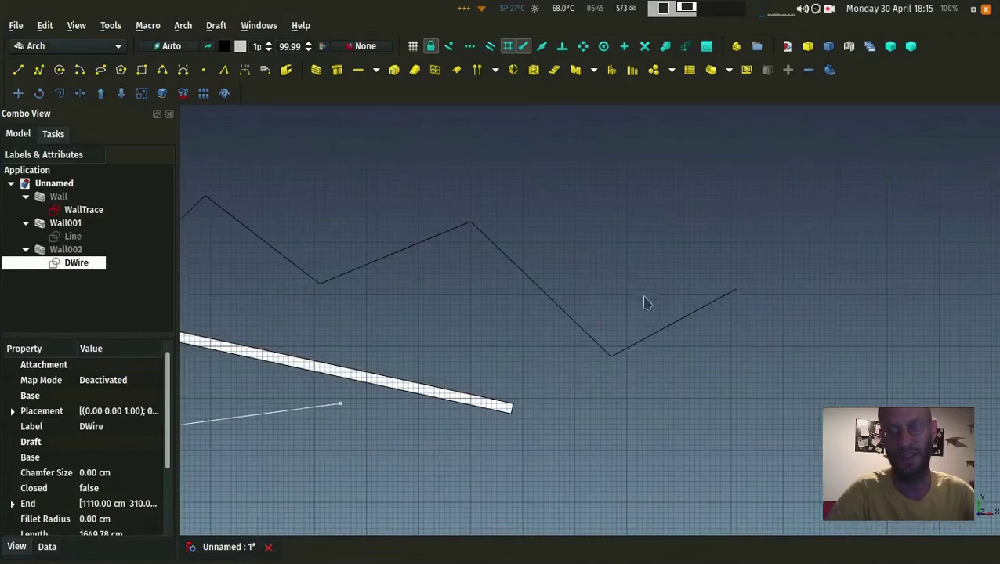
pyautogui.doubleClick(684, 328)
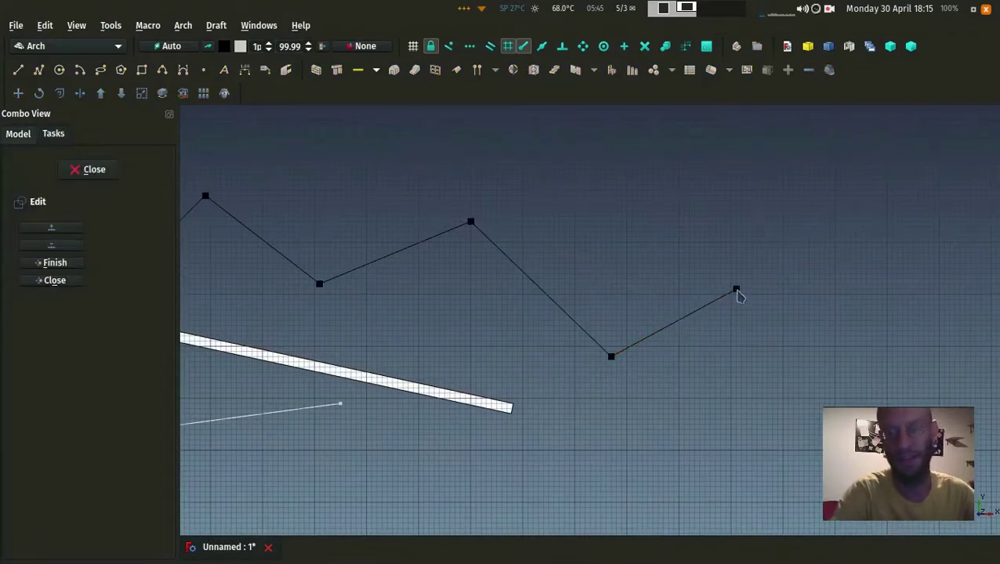
pyautogui.click(736, 292)
pyautogui.click(845, 180)
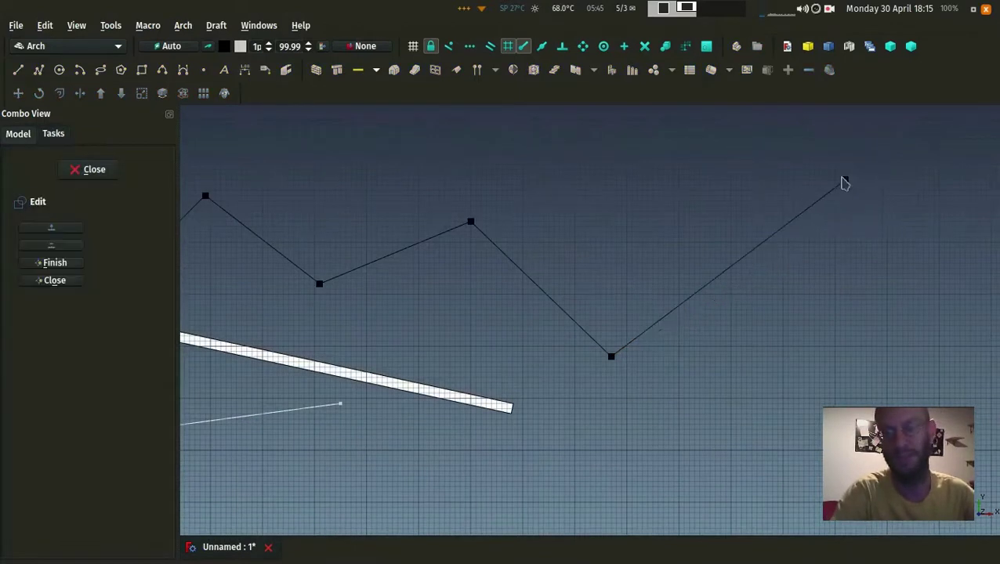
pyautogui.press('Escape')
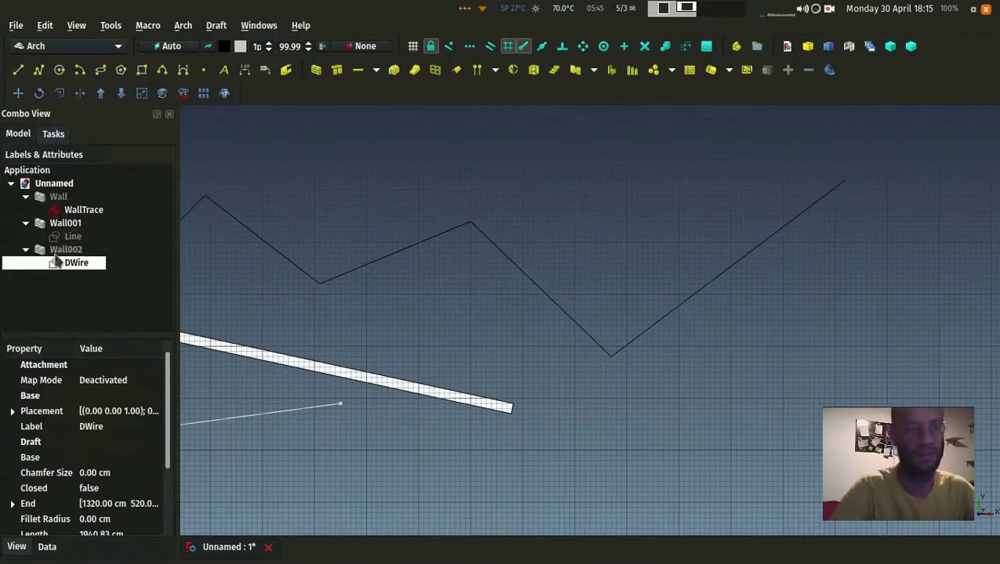
# Make the zigzag wall visible again and check its changed shape in 3D and top view.
pyautogui.press('w')
pyautogui.press('a')
pyautogui.moveTo(603, 190)
pyautogui.mouseDown(button='middle')
pyautogui.moveTo(580, 203)
pyautogui.moveTo(582, 212)
pyautogui.moveTo(721, 179)
pyautogui.moveTo(431, 274)
pyautogui.moveTo(433, 284)
pyautogui.mouseUp(button='middle')
pyautogui.press('2')
pyautogui.scroll(-3, 383, 357)
pyautogui.click(435, 405)
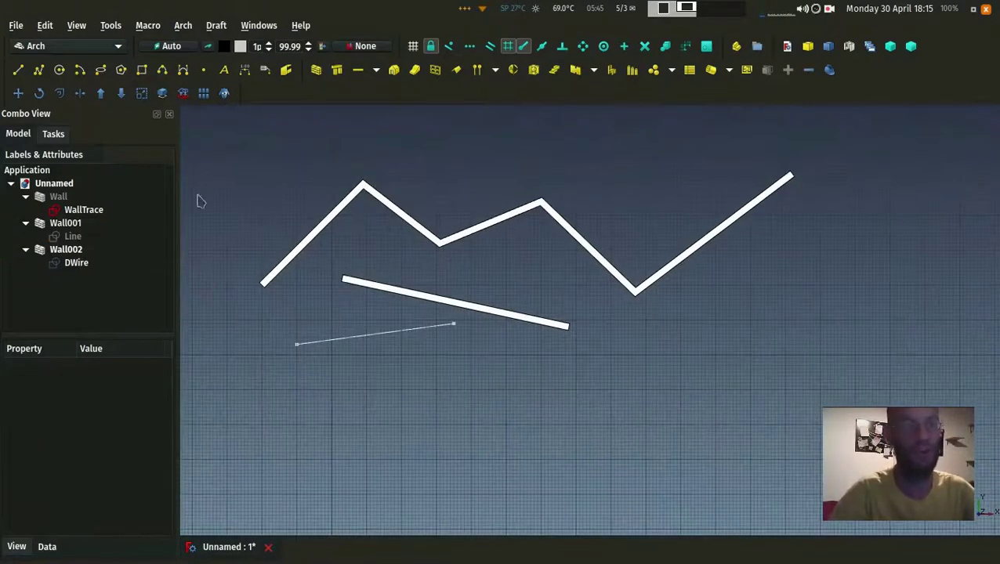
# Draw a closed, filled six-sided wire with an inward notch below the walls, about 2434 cm in total length.
pyautogui.click(39, 69)
pyautogui.click(276, 441)
pyautogui.click(478, 345)
pyautogui.click(610, 411)
pyautogui.click(426, 487)
pyautogui.click(446, 432)
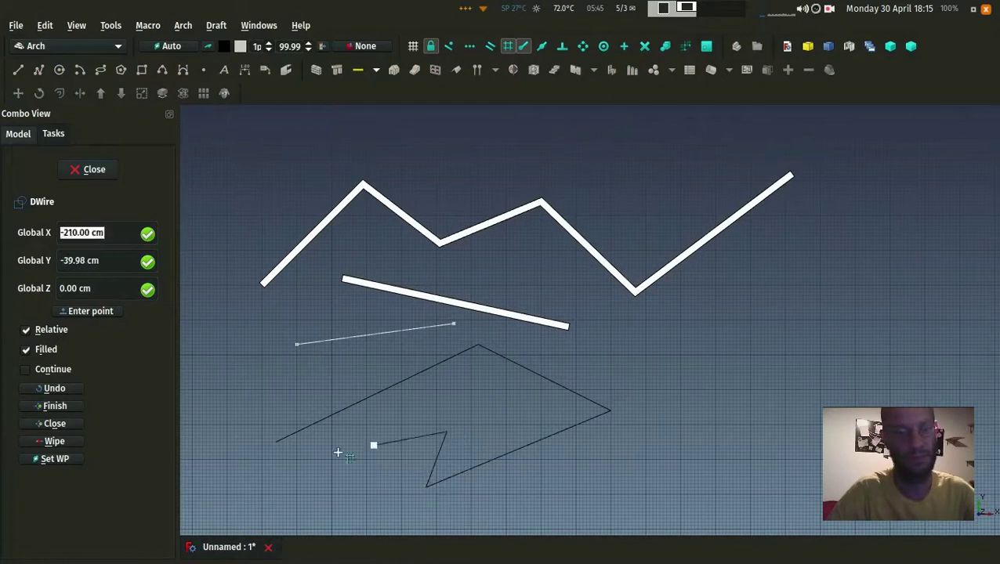
pyautogui.click(294, 490)
pyautogui.click(50, 424)
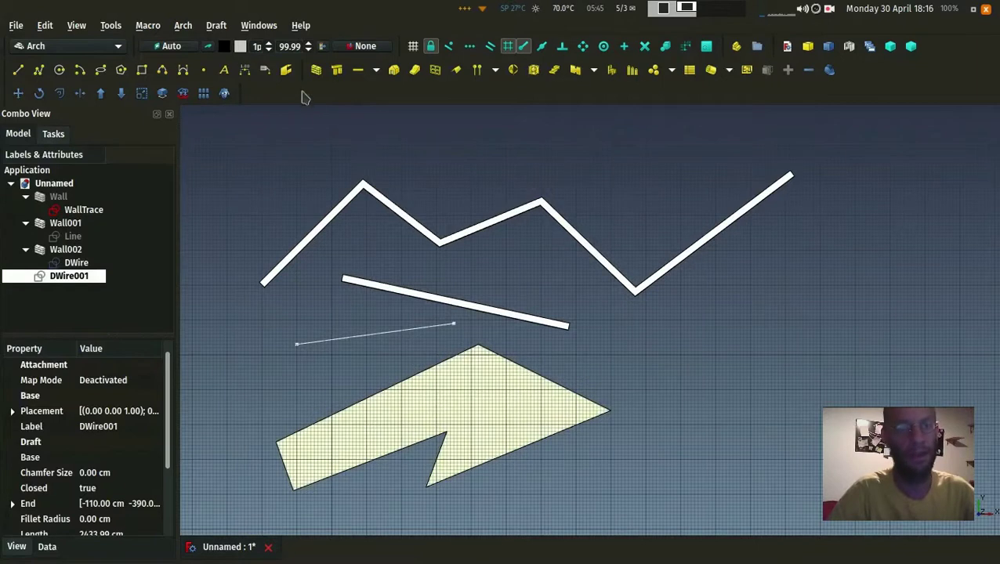
# Create a wall from the closed filled wire and examine it in 3D.
pyautogui.click(316, 72)
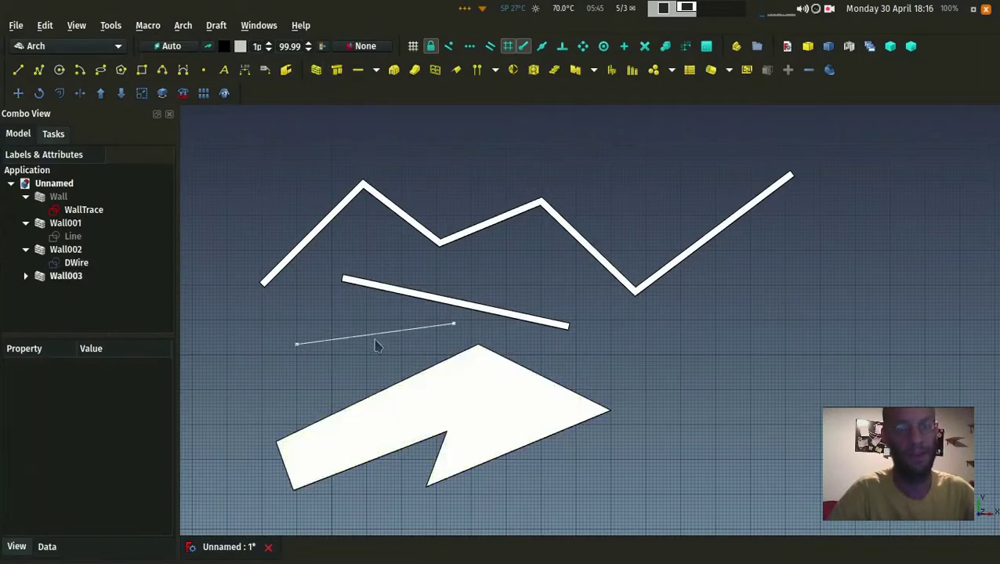
pyautogui.moveTo(364, 290); pyautogui.dragTo(312, 261, button='middle')
pyautogui.scroll(3, 308, 328)
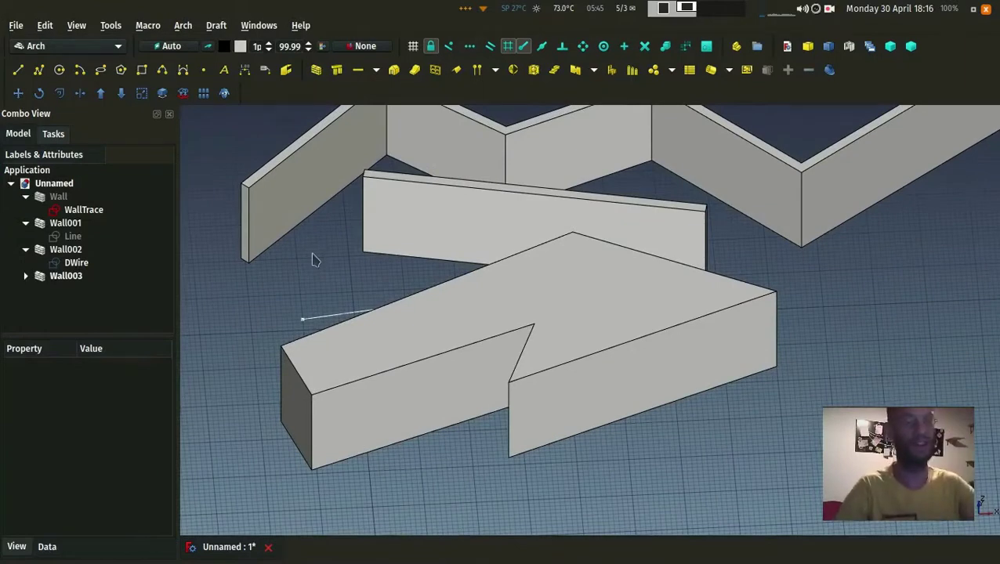
# Hide the solid wall made from the closed wire and show its base wire DWire001.
pyautogui.click(527, 304)
pyautogui.press('space')
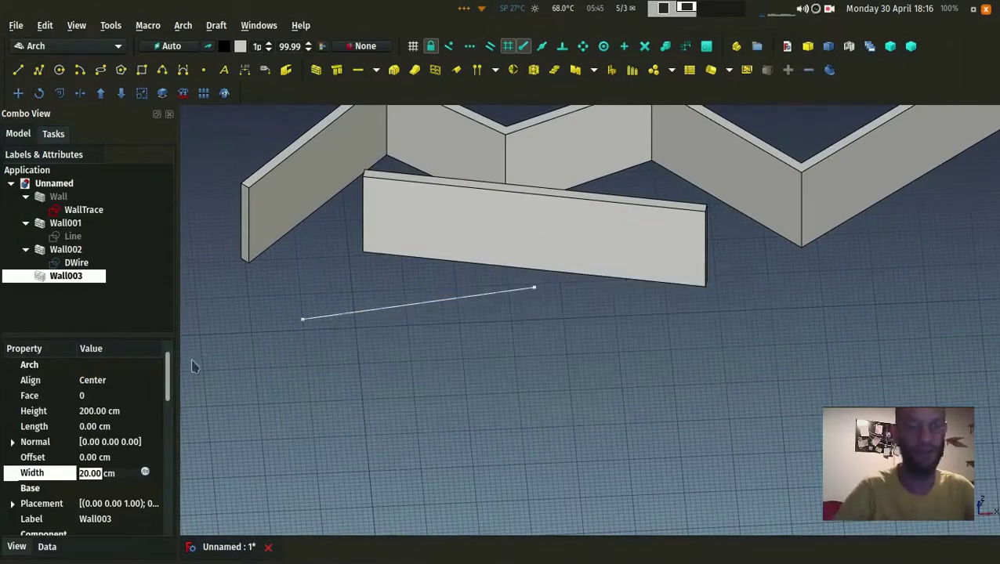
pyautogui.click(26, 275)
pyautogui.click(85, 290)
pyautogui.press('space')
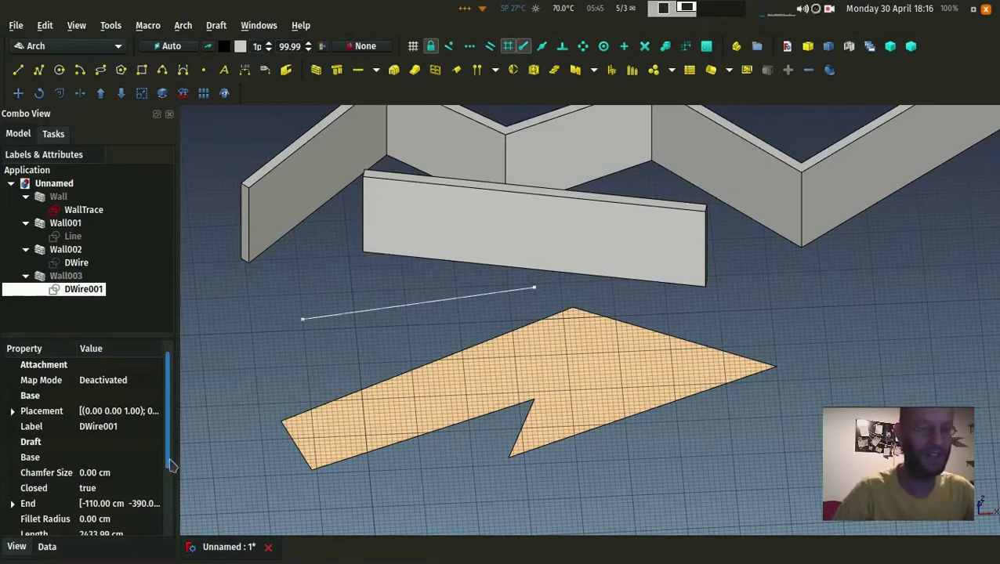
# Set the closed wire's Make Face property to false.
pyautogui.scroll(-3, 171, 465)
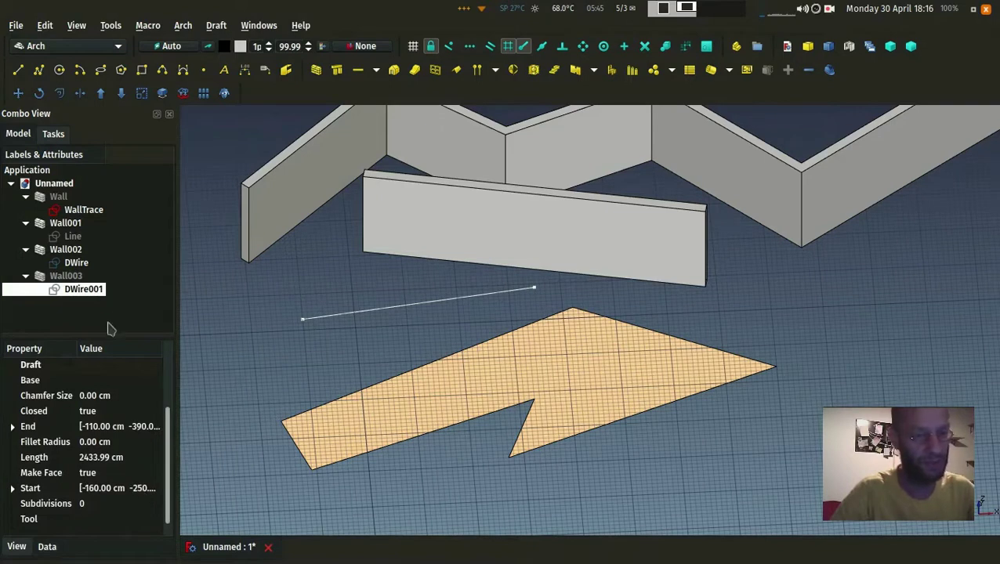
pyautogui.click(116, 474)
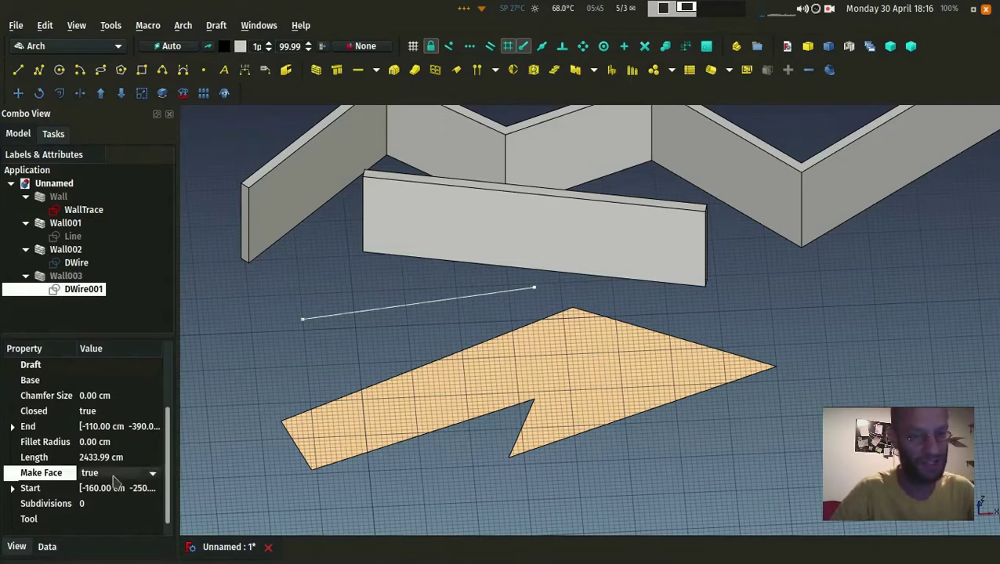
pyautogui.click(114, 474)
pyautogui.click(110, 458)
pyautogui.click(315, 371)
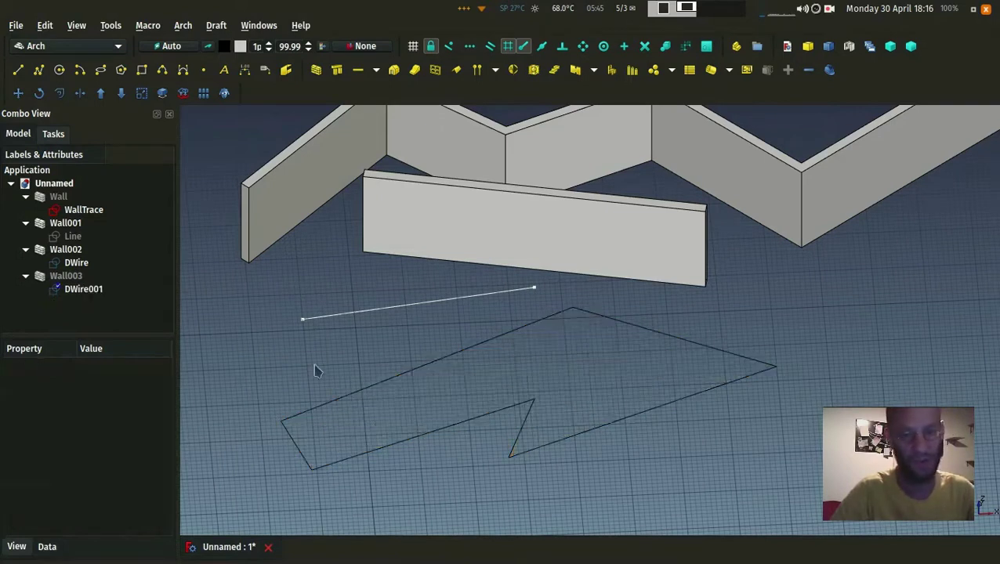
pyautogui.click(359, 395)
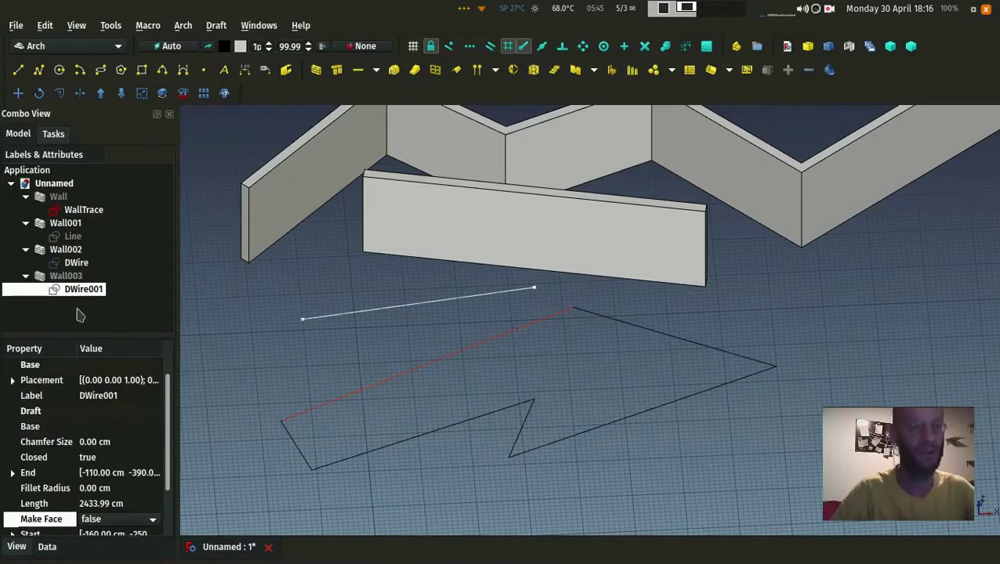
# Make the wall based on the closed wire visible again and check it in 3D and top view.
pyautogui.click(67, 279)
pyautogui.press('space')
pyautogui.moveTo(324, 315)
pyautogui.mouseDown(button='middle')
pyautogui.moveTo(339, 335)
pyautogui.moveTo(342, 315)
pyautogui.mouseUp(button='middle')
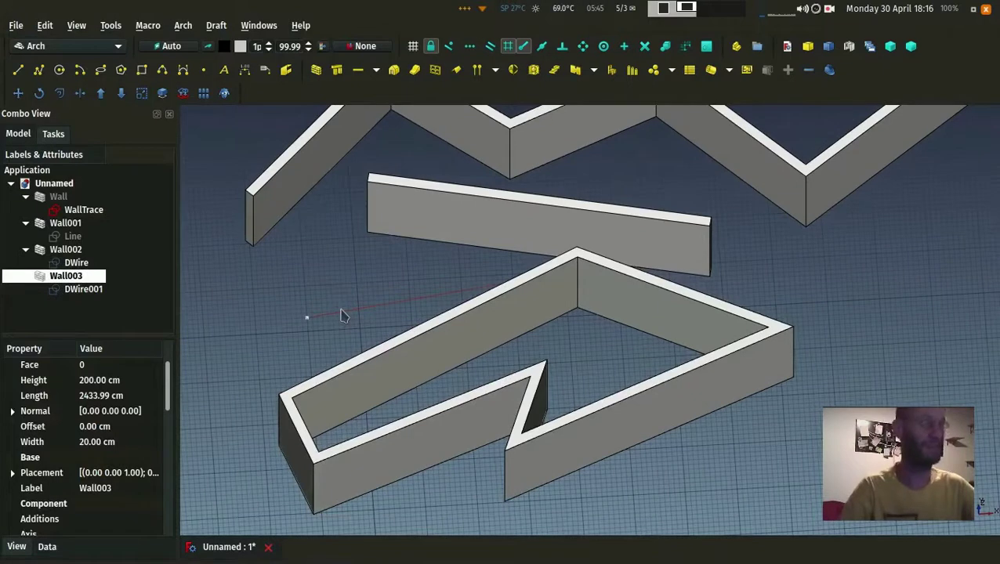
pyautogui.moveTo(370, 284); pyautogui.dragTo(353, 298, button='middle')
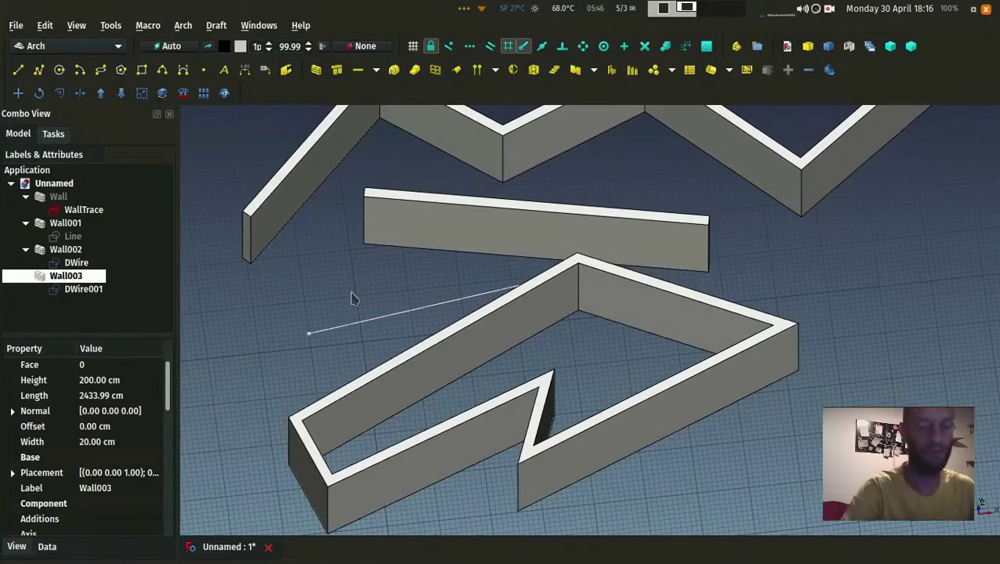
pyautogui.press('2')
pyautogui.moveTo(350, 276); pyautogui.dragTo(312, 341, button='middle')
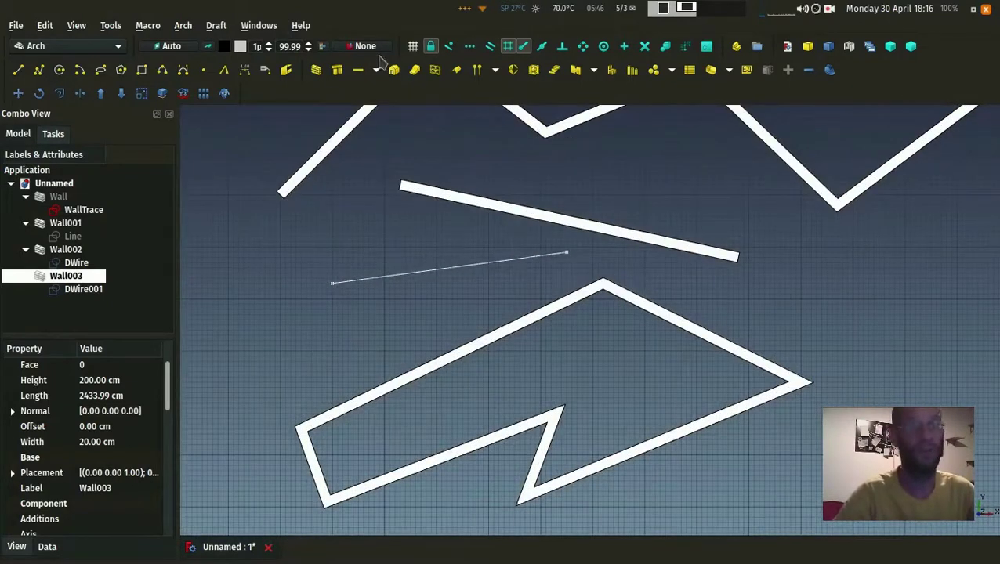
# Draw a small, narrow upright filled rectangle in the empty area beside the walls.
pyautogui.moveTo(233, 347); pyautogui.dragTo(369, 333, button='middle')
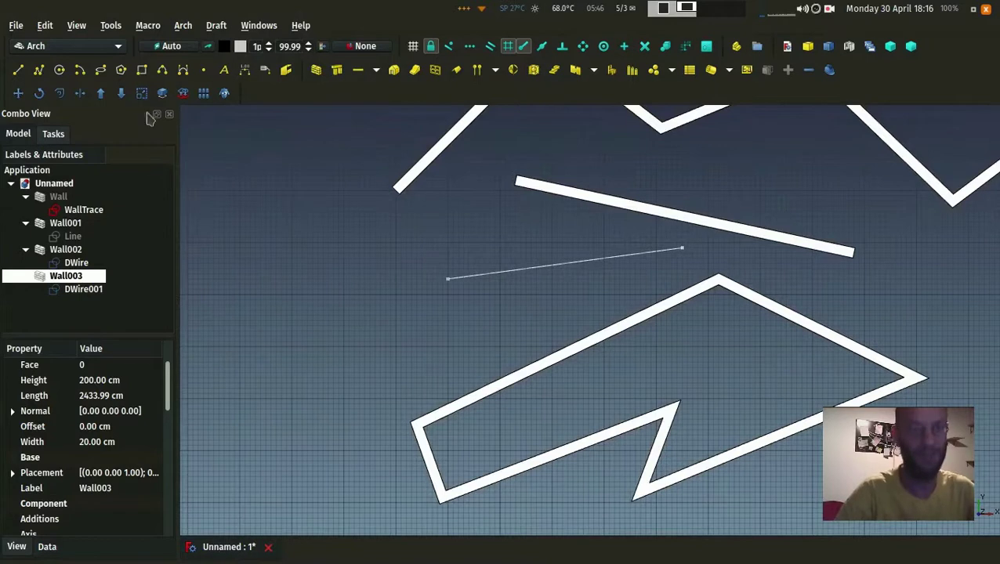
pyautogui.click(142, 70)
pyautogui.click(329, 242)
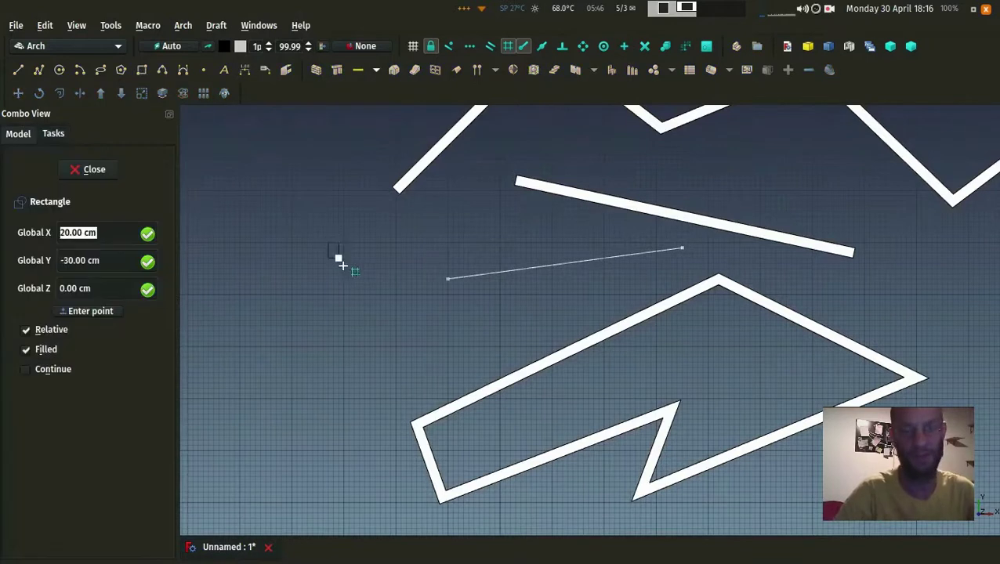
pyautogui.click(360, 326)
# Create a structure from the small rectangle.
pyautogui.moveTo(348, 328)
pyautogui.mouseDown(button='middle')
pyautogui.moveTo(282, 288)
pyautogui.moveTo(386, 217)
pyautogui.mouseUp(button='middle')
pyautogui.click(348, 241)
pyautogui.click(337, 70)
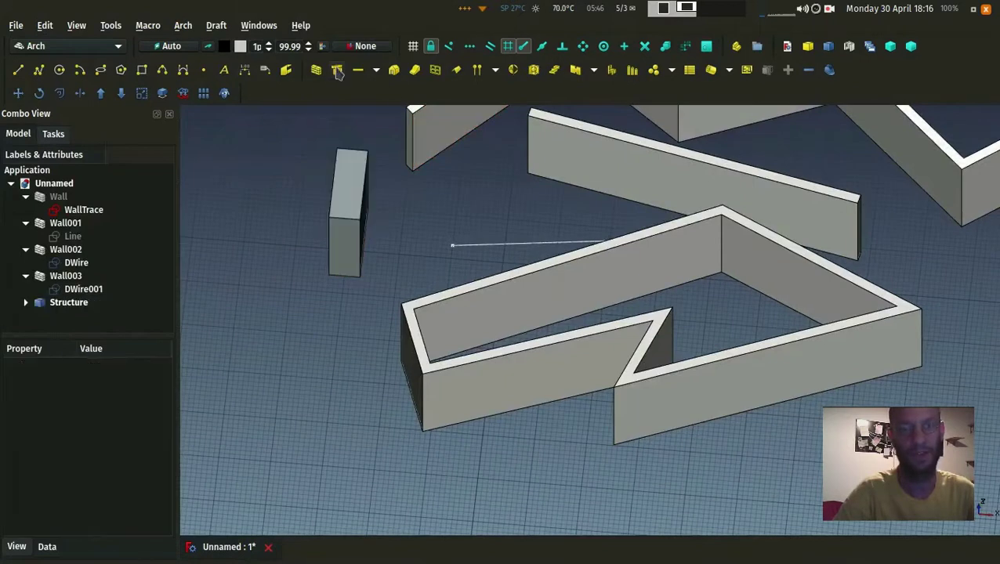
# Examine the new structure next to the walls from several 3D angles and in top view.
pyautogui.moveTo(334, 299); pyautogui.dragTo(355, 309, button='middle')
pyautogui.scroll(3, 355, 309)
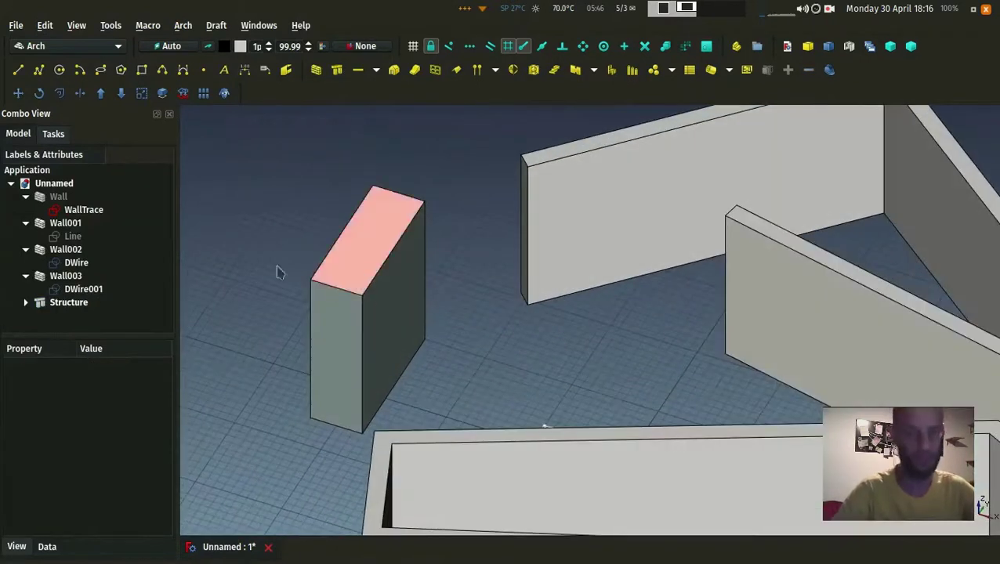
pyautogui.moveTo(286, 242); pyautogui.dragTo(330, 263, button='middle')
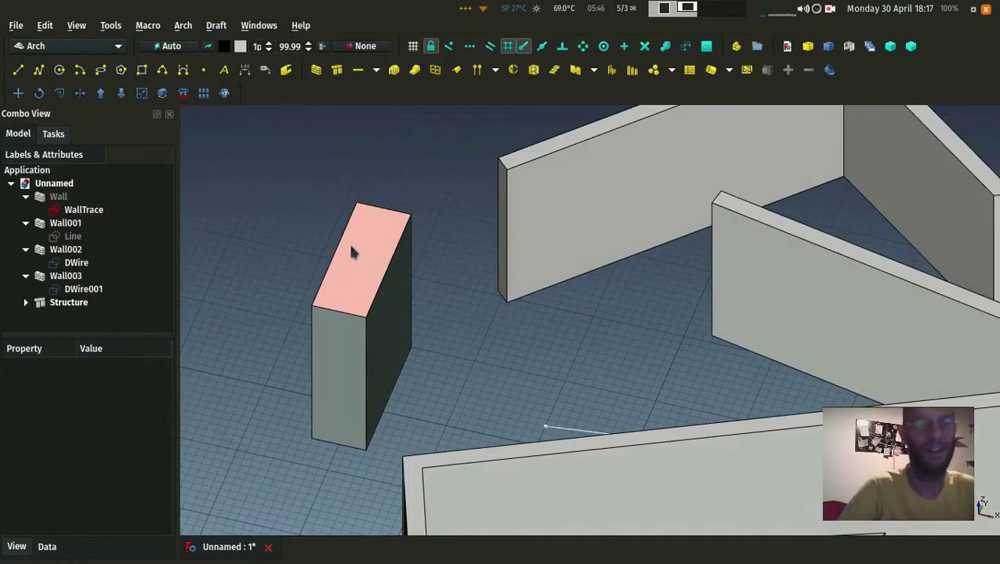
pyautogui.scroll(-4, 337, 267)
pyautogui.moveTo(306, 274); pyautogui.dragTo(346, 275, button='middle')
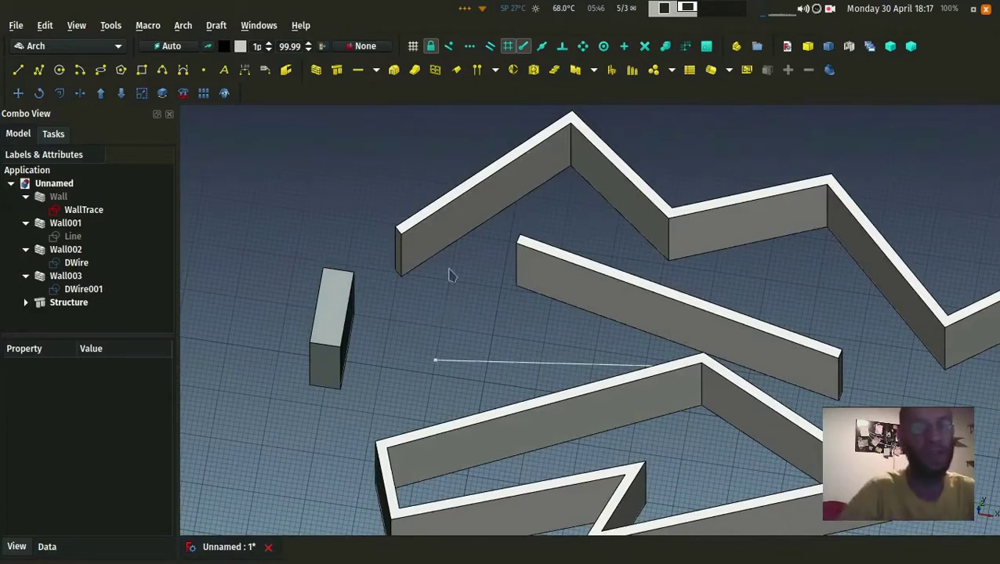
pyautogui.moveTo(319, 306); pyautogui.dragTo(355, 164, button='middle')
pyautogui.press('2')
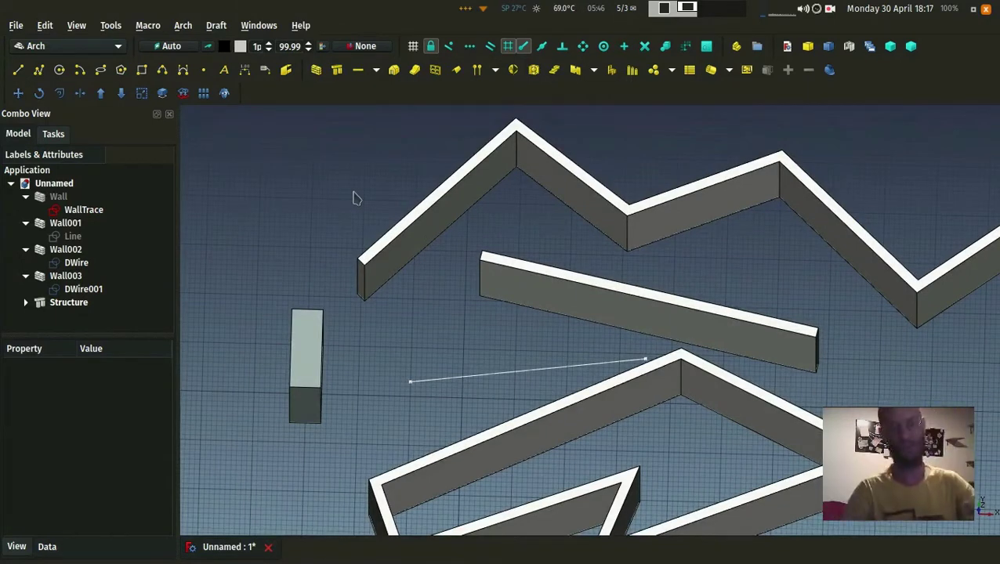
pyautogui.press('2')
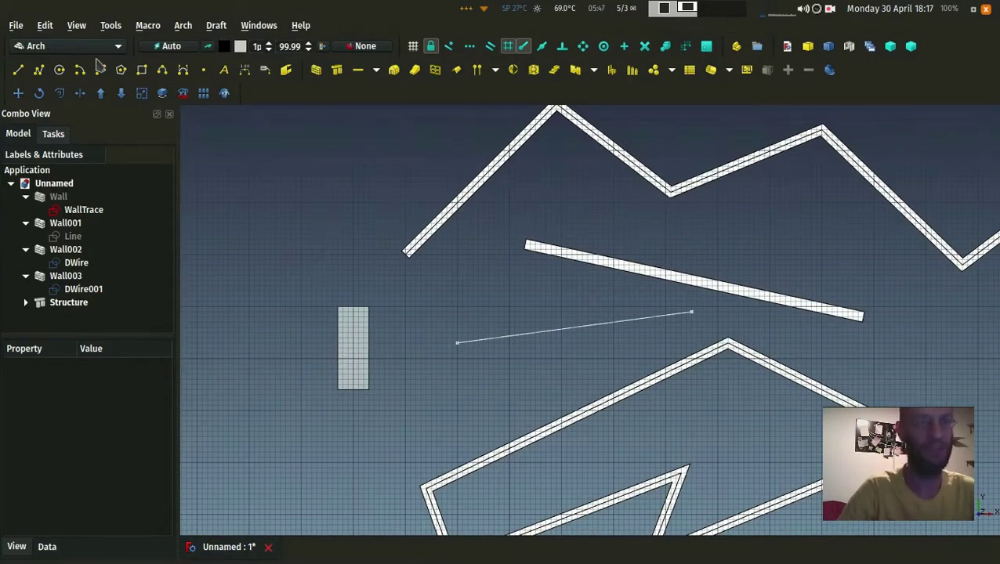
# Switch to the Part workbench, create a default cube and select it to show its box properties.
pyautogui.click(72, 47)
pyautogui.click(72, 59)
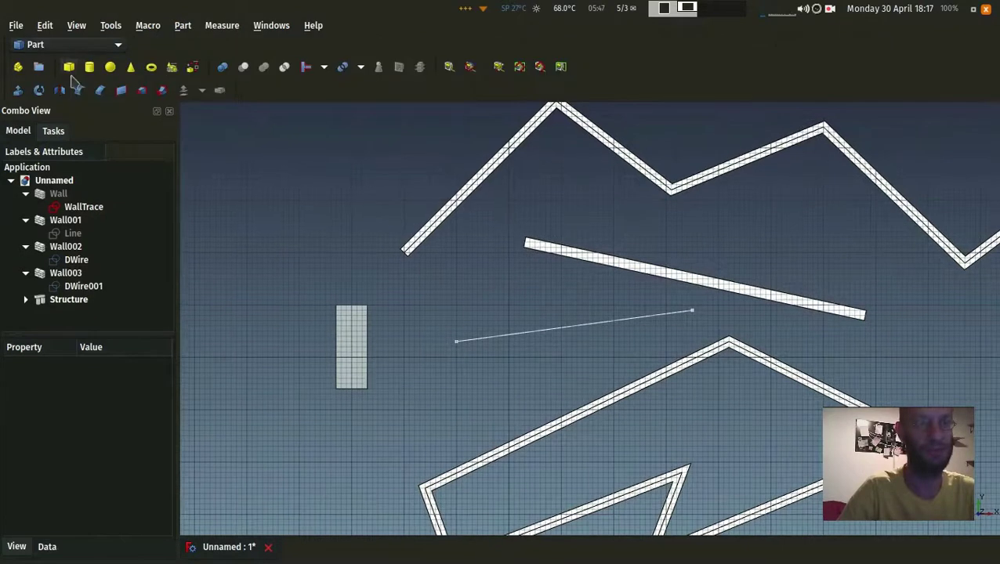
pyautogui.click(69, 66)
pyautogui.scroll(-5, 558, 219)
pyautogui.scroll(6, 558, 219)
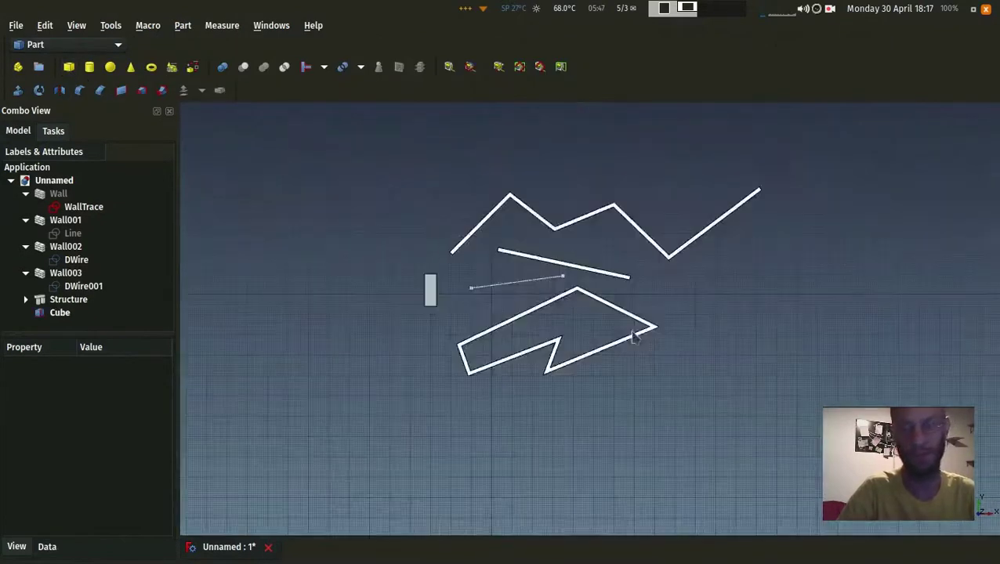
pyautogui.scroll(5, 470, 305)
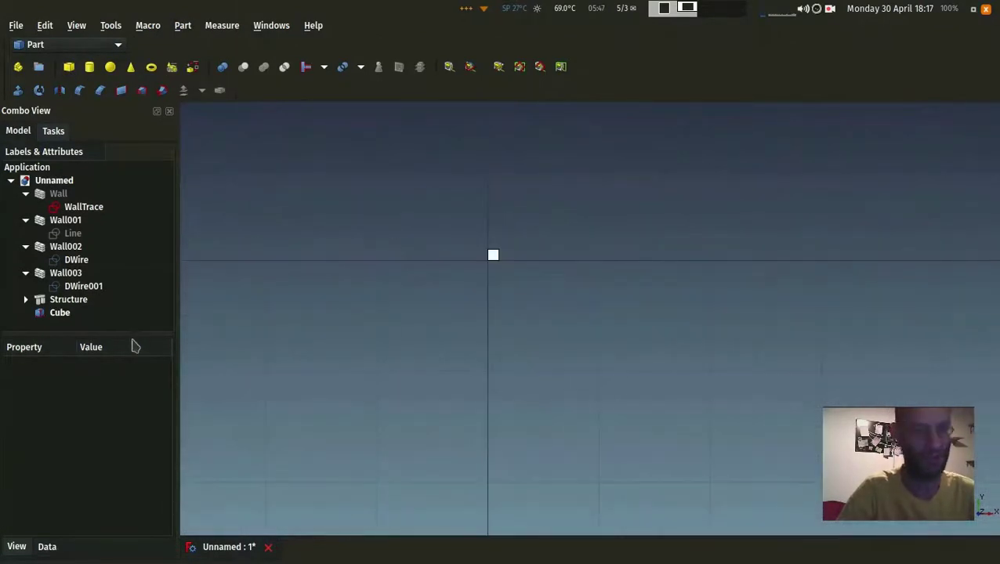
pyautogui.click(56, 312)
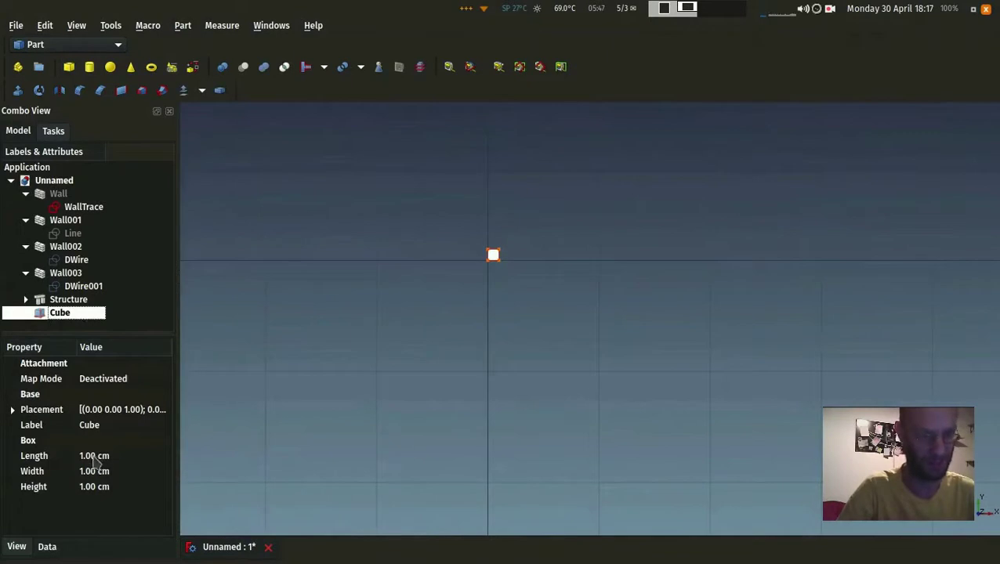
# Set the cube's length, width and height to 100 cm each.
pyautogui.click(92, 456)
pyautogui.write('100')
pyautogui.press('Return')
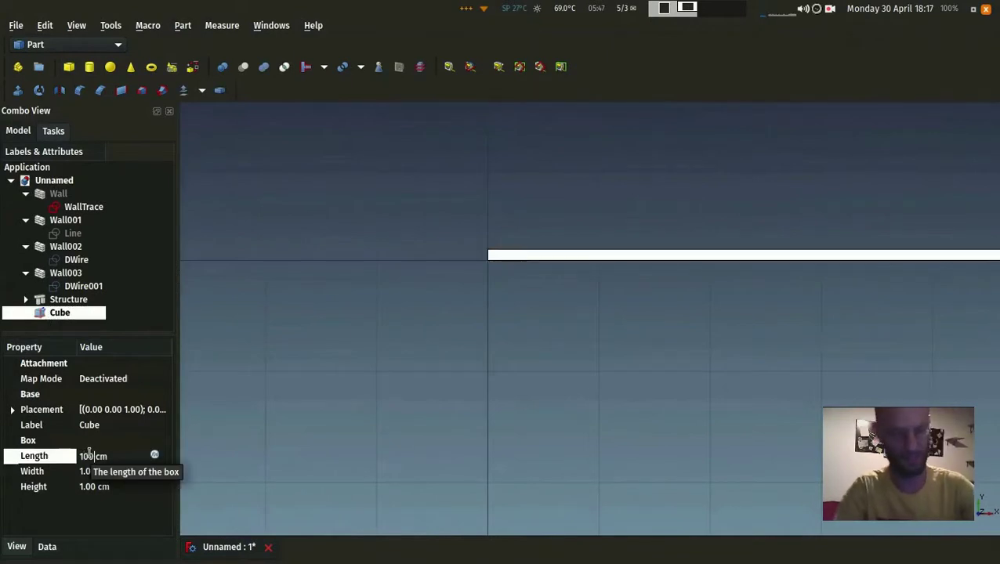
pyautogui.click(91, 471)
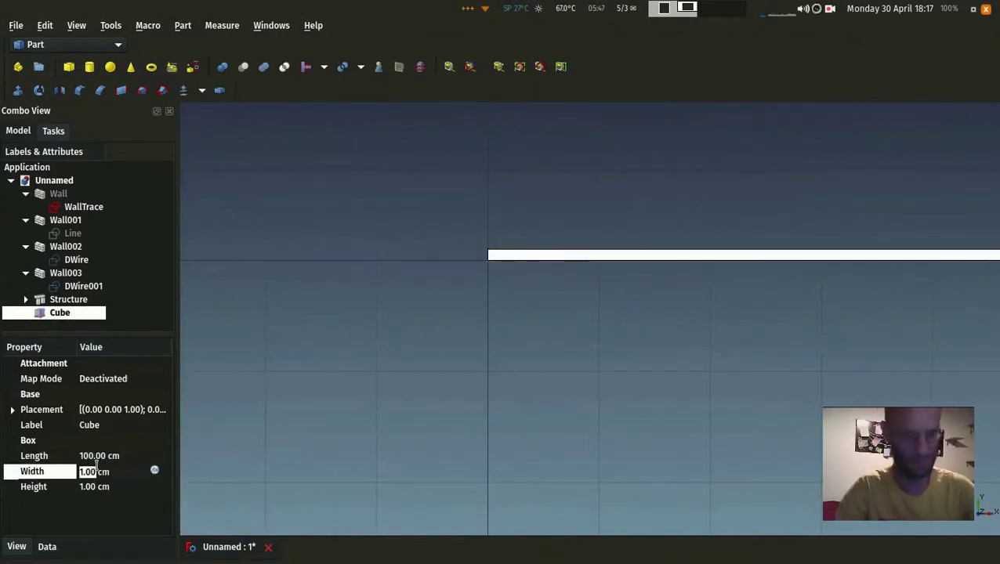
pyautogui.write('100')
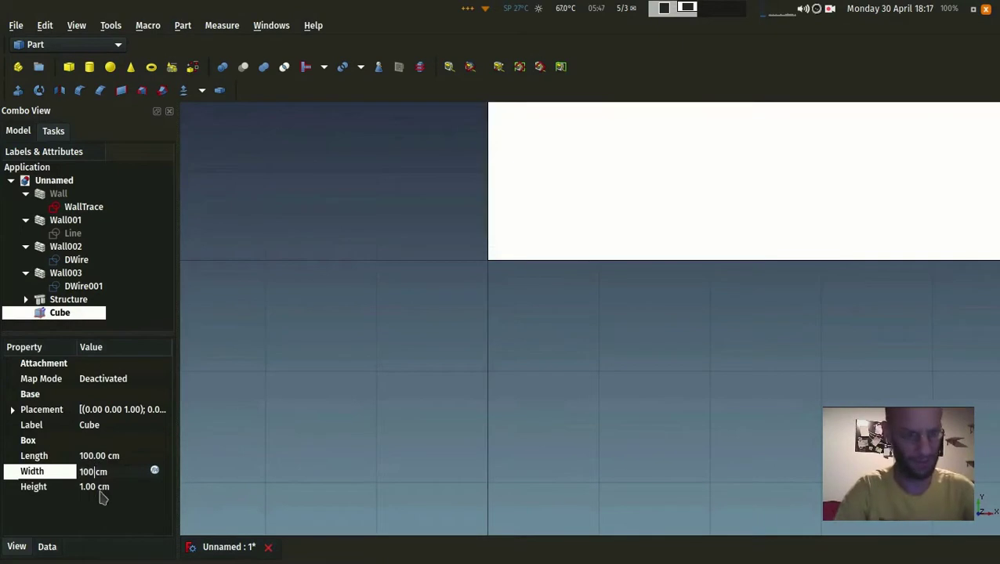
pyautogui.click(114, 484)
pyautogui.write('1')
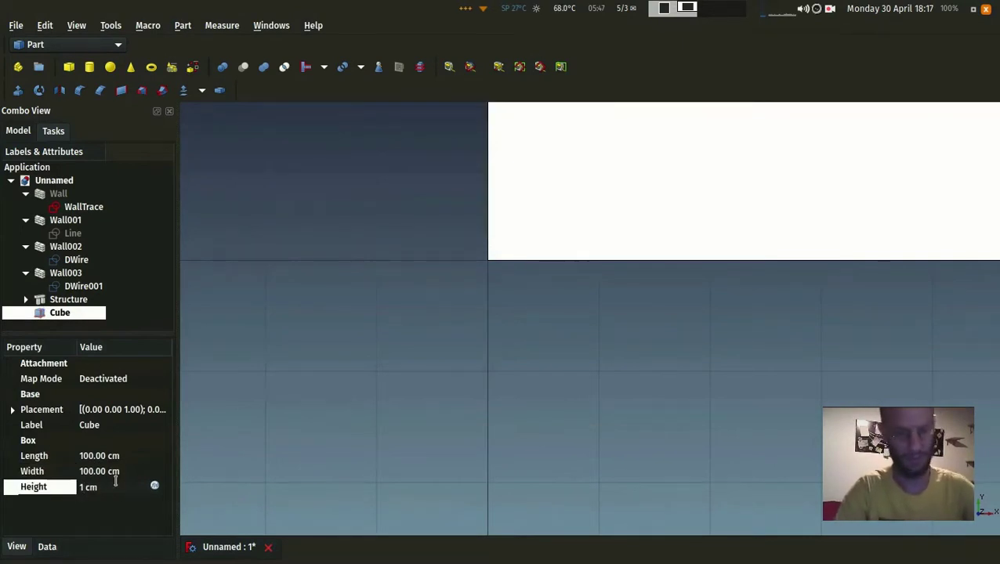
pyautogui.scroll(-3, 476, 212)
pyautogui.moveTo(475, 212); pyautogui.dragTo(529, 296, button='middle')
pyautogui.click(525, 298)
pyautogui.click(576, 278)
pyautogui.click(479, 311)
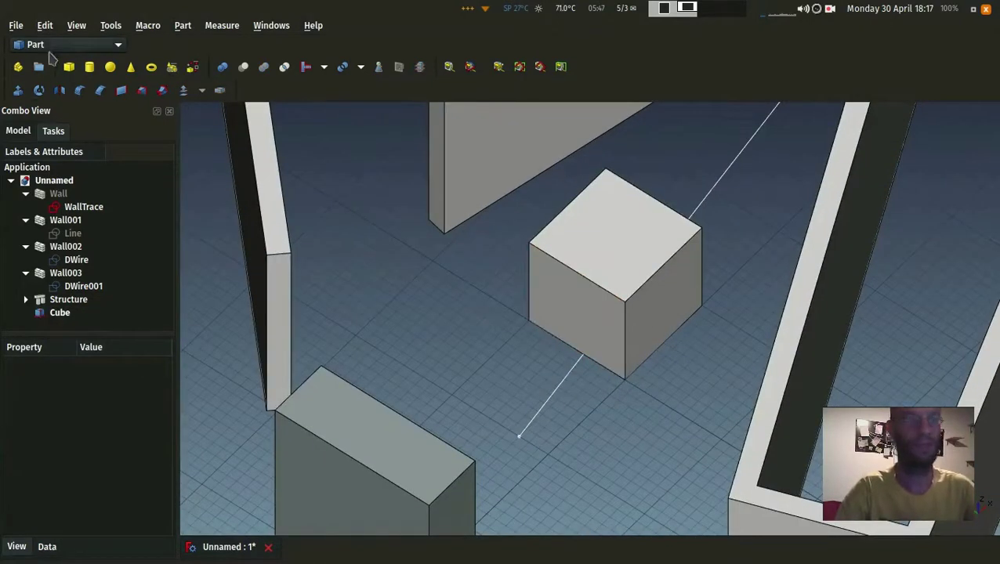
# Switch to the Arch workbench and create a wall from the cube.
pyautogui.click(53, 45)
pyautogui.click(54, 42)
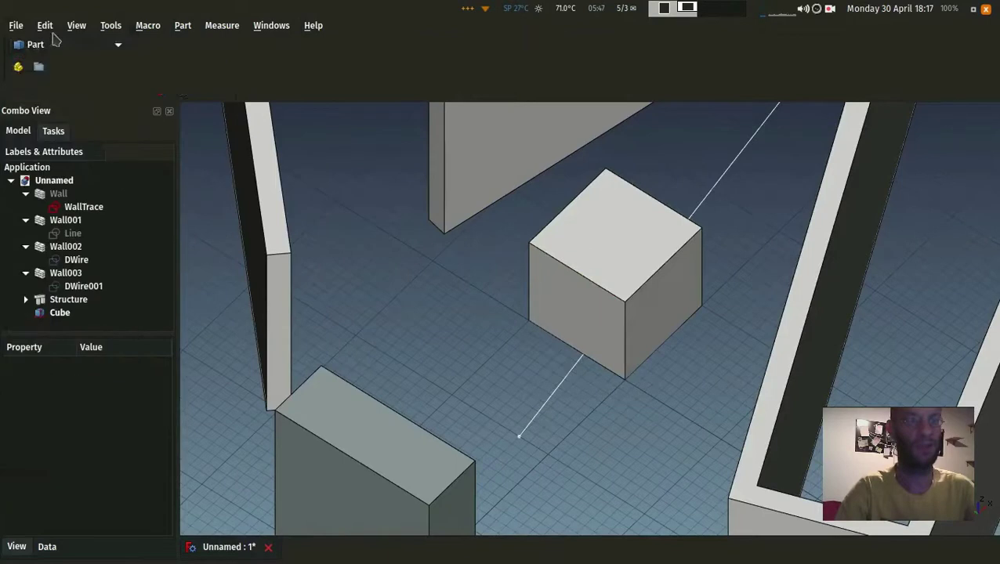
pyautogui.click(569, 243)
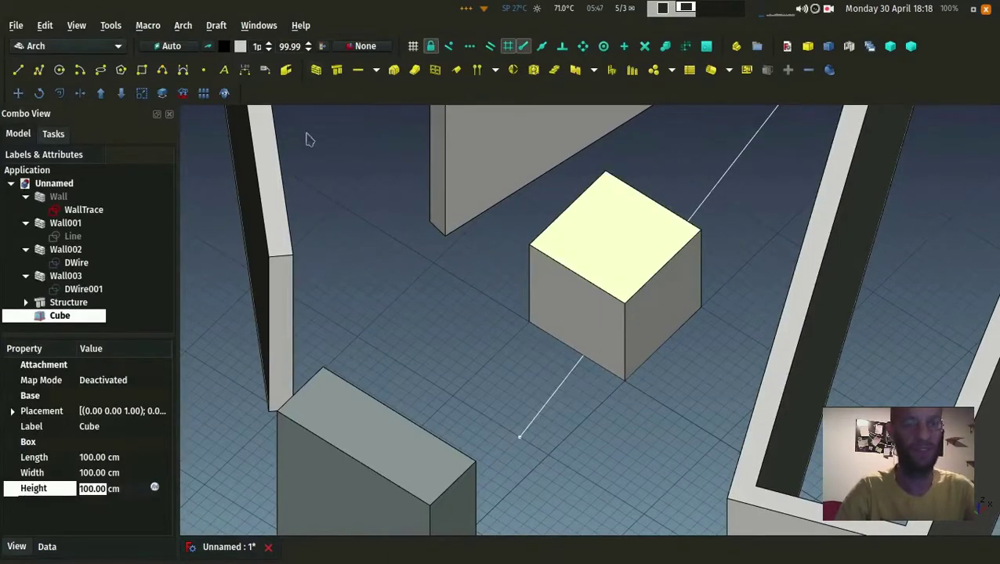
pyautogui.click(315, 72)
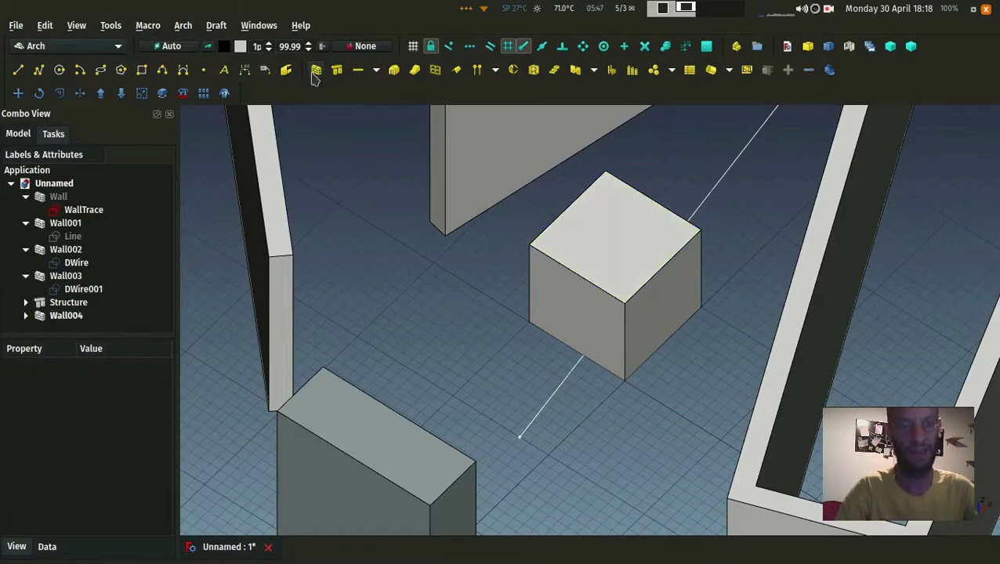
# Set the height of the new wall's base cube to 200 cm.
pyautogui.click(581, 267)
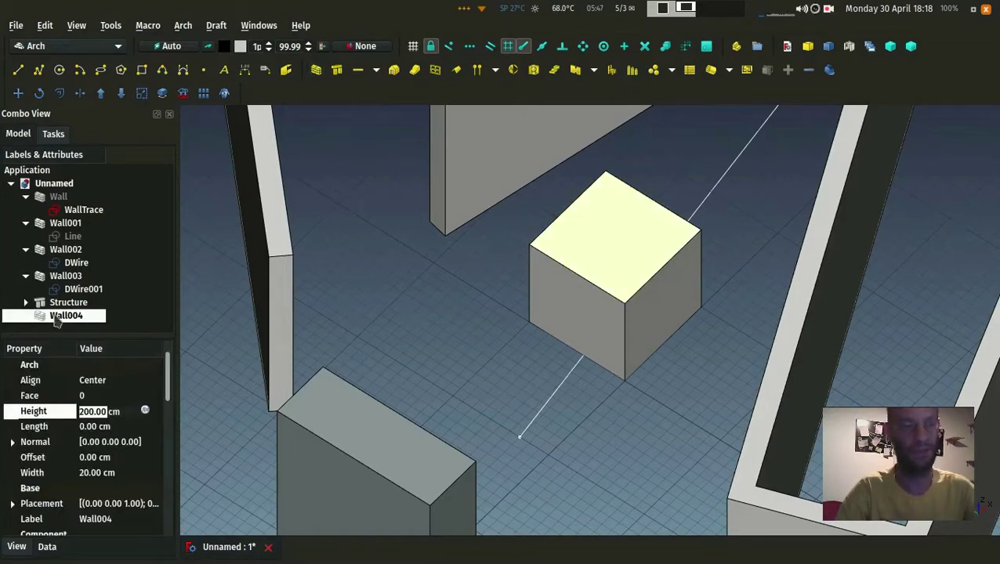
pyautogui.click(26, 315)
pyautogui.scroll(-1, 35, 325)
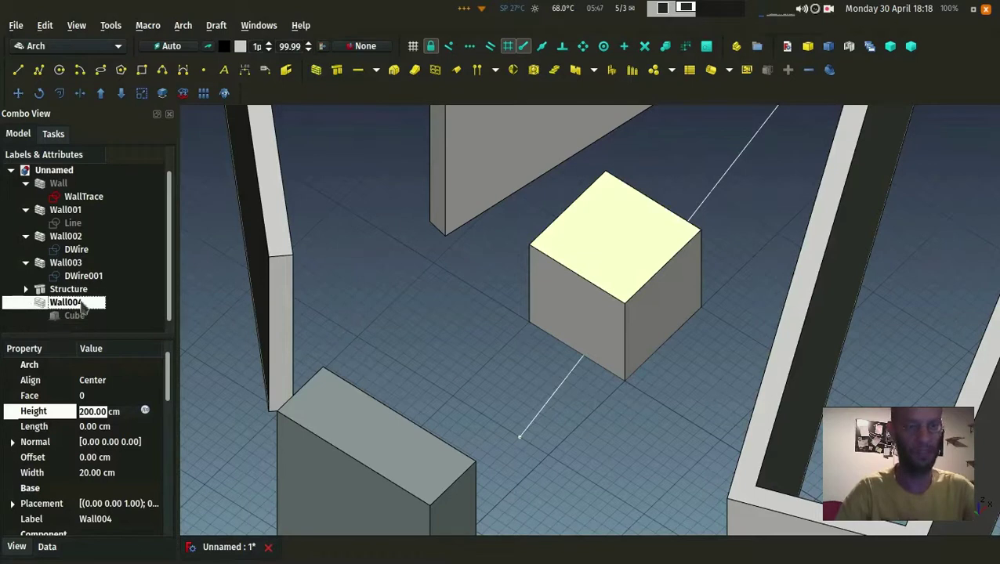
pyautogui.click(69, 317)
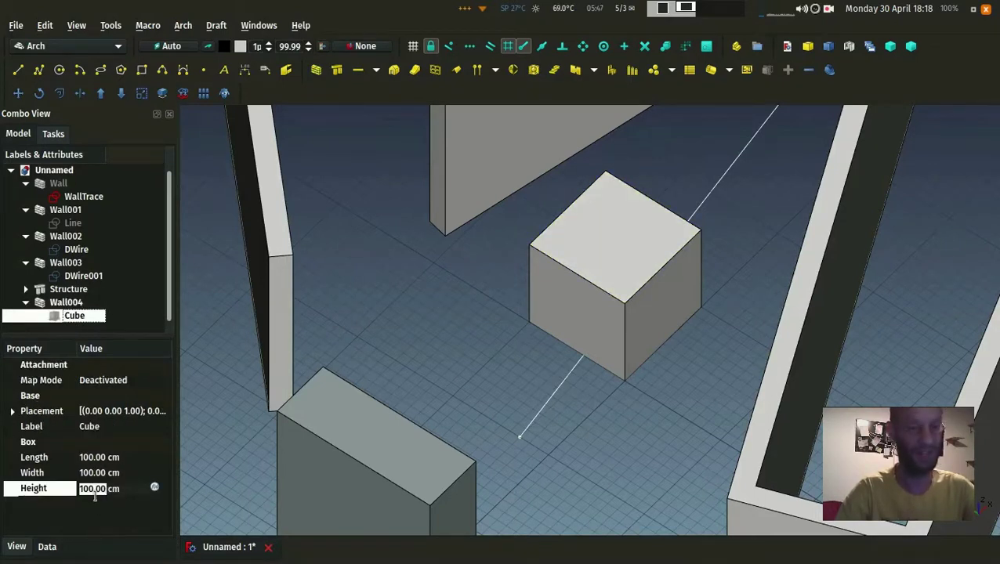
pyautogui.press('Delete')
pyautogui.write('2')
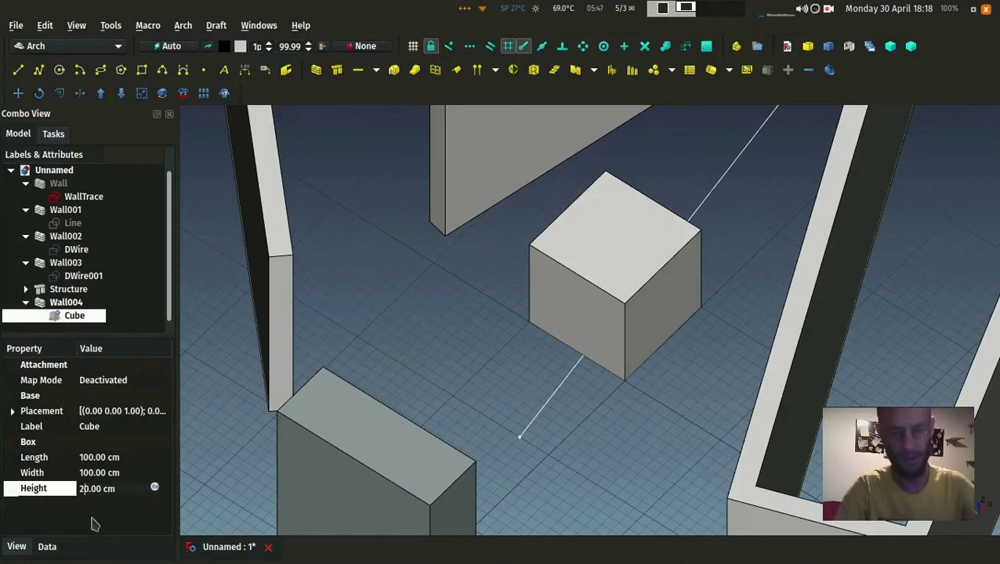
pyautogui.press('Return')
pyautogui.moveTo(476, 290); pyautogui.dragTo(437, 299, button='middle')
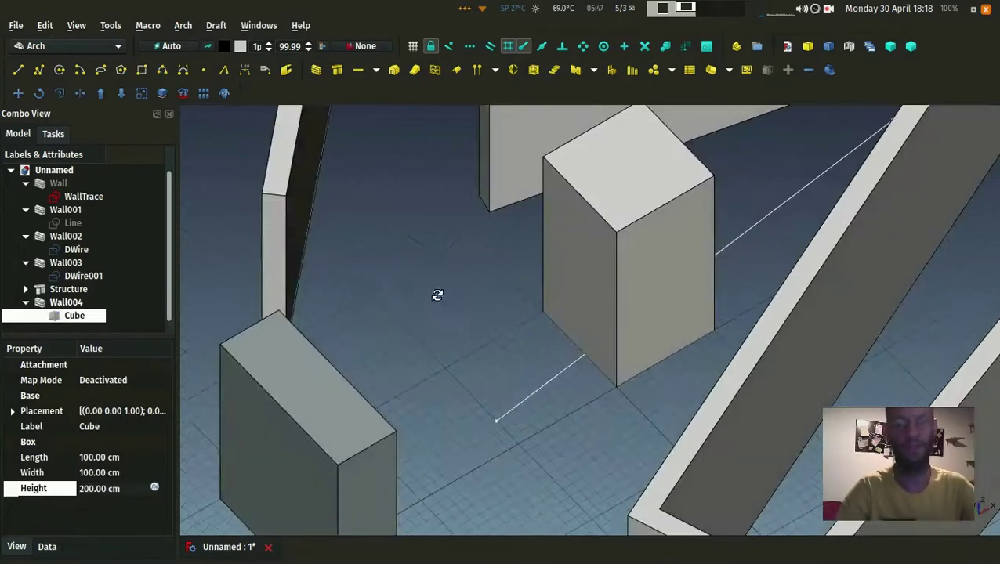
# Move the cube-based wall in top view so it overlaps the straight wall near its left end.
pyautogui.click(66, 302)
pyautogui.press('2')
pyautogui.moveTo(554, 198); pyautogui.dragTo(384, 274, button='middle')
pyautogui.click(371, 275)
pyautogui.click(26, 303)
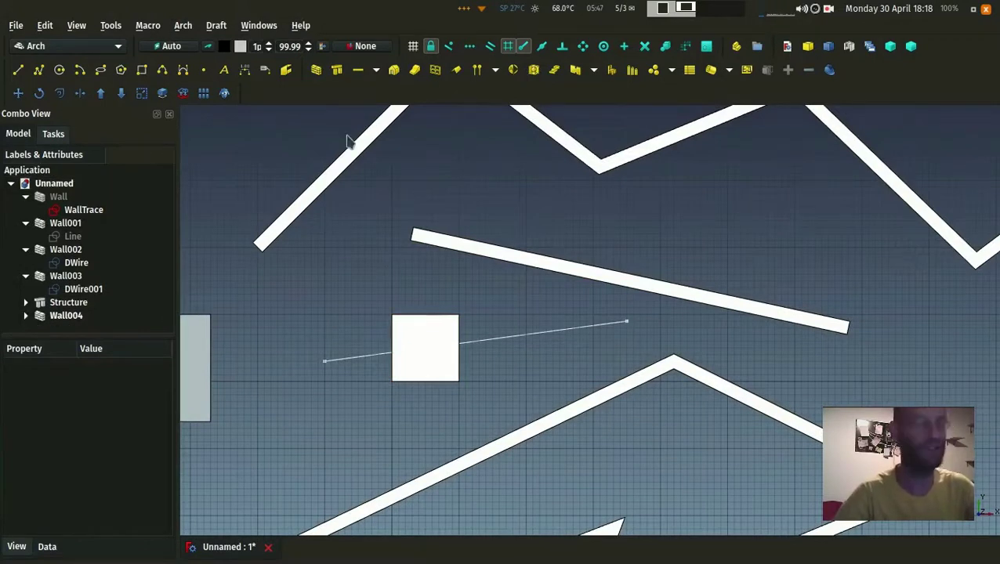
pyautogui.click(63, 315)
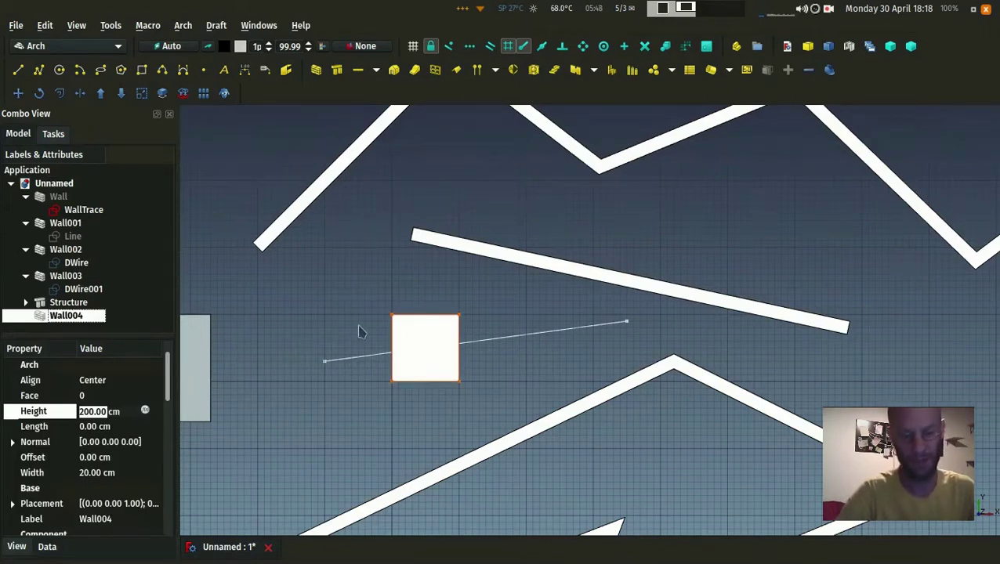
pyautogui.press('m')
pyautogui.press('v')
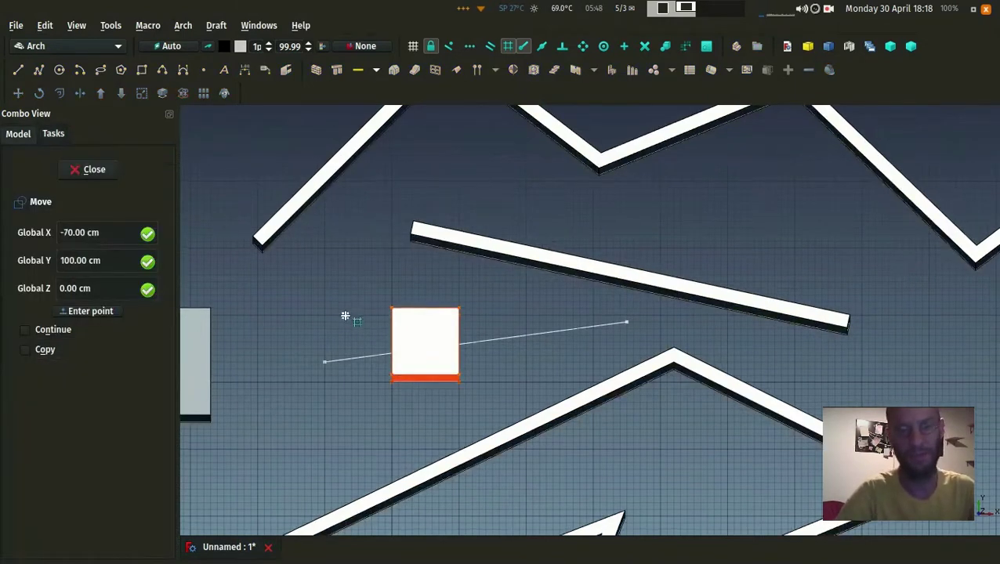
pyautogui.click(376, 261)
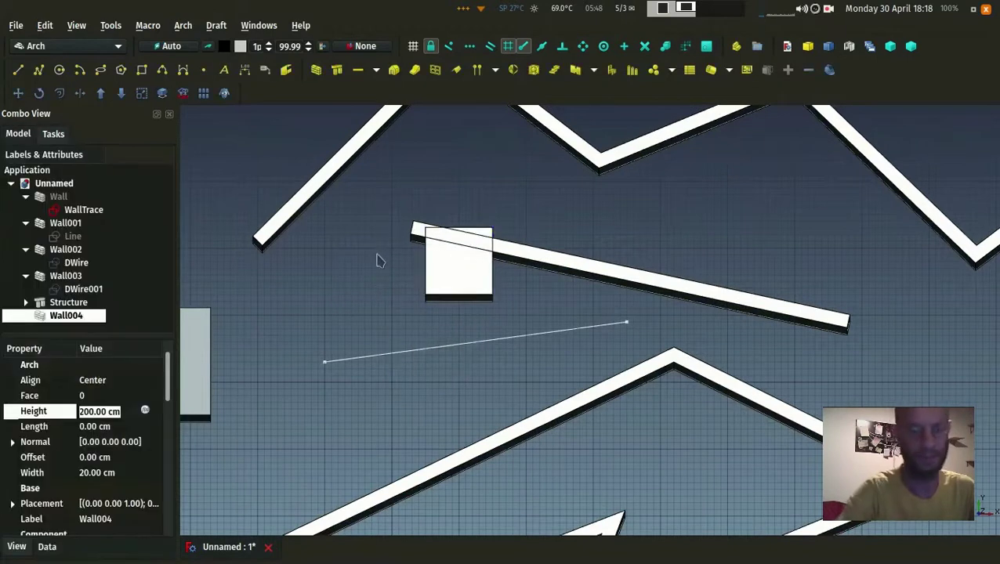
# Add the cube-based wall to the straight wall as a component.
pyautogui.click(515, 260)
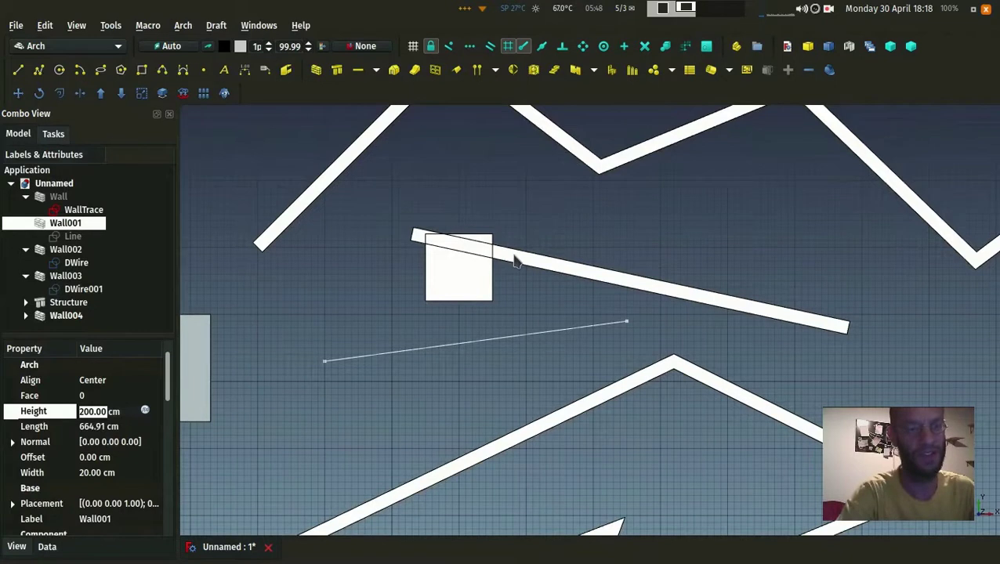
pyautogui.click(67, 316)
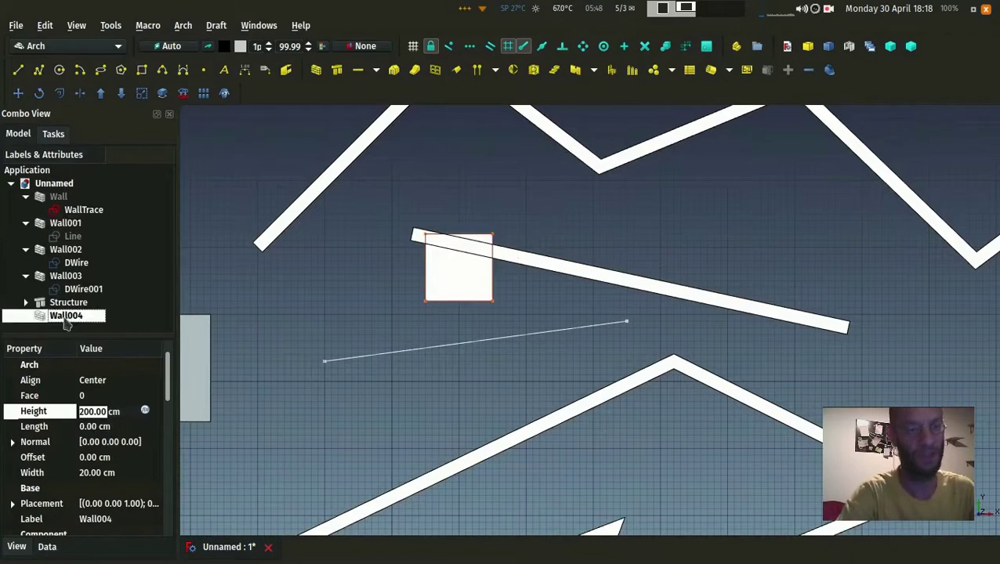
pyautogui.keyDown('ctrl'); pyautogui.click(65, 224); pyautogui.keyUp('ctrl')
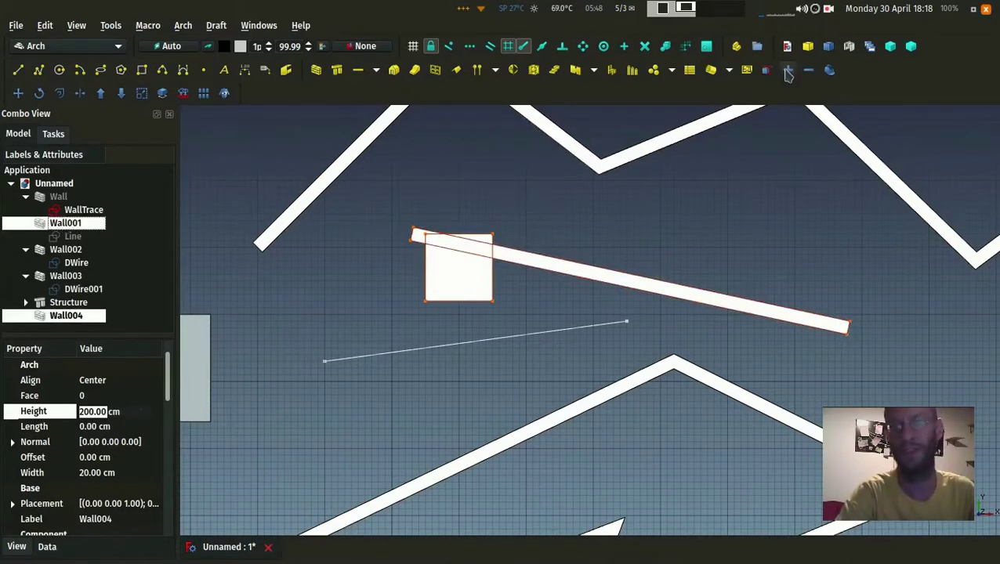
pyautogui.click(790, 71)
pyautogui.press('0')
pyautogui.scroll(2, 390, 252)
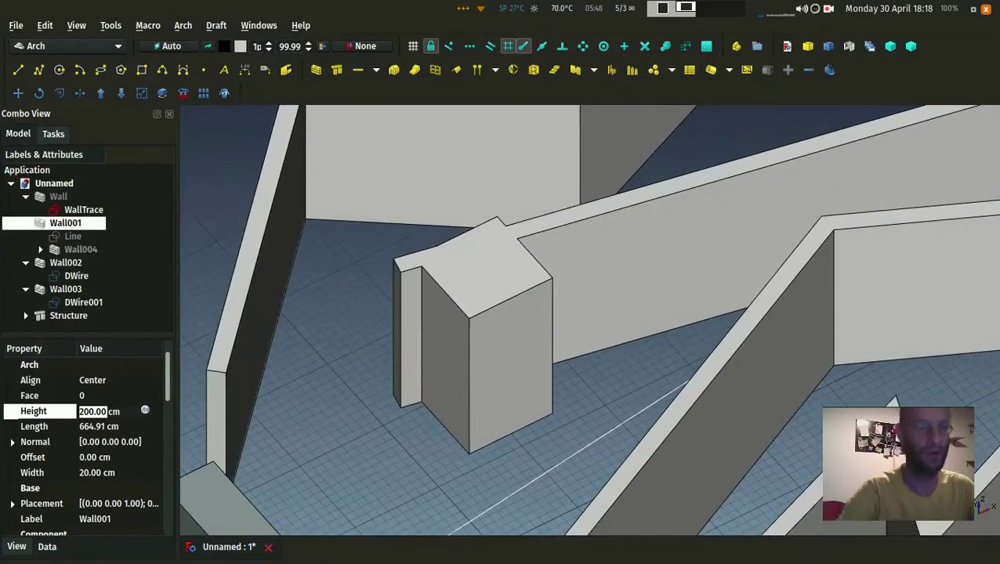
# Set the height of the base cube nested inside the straight wall to 300 cm.
pyautogui.click(42, 249)
pyautogui.click(70, 251)
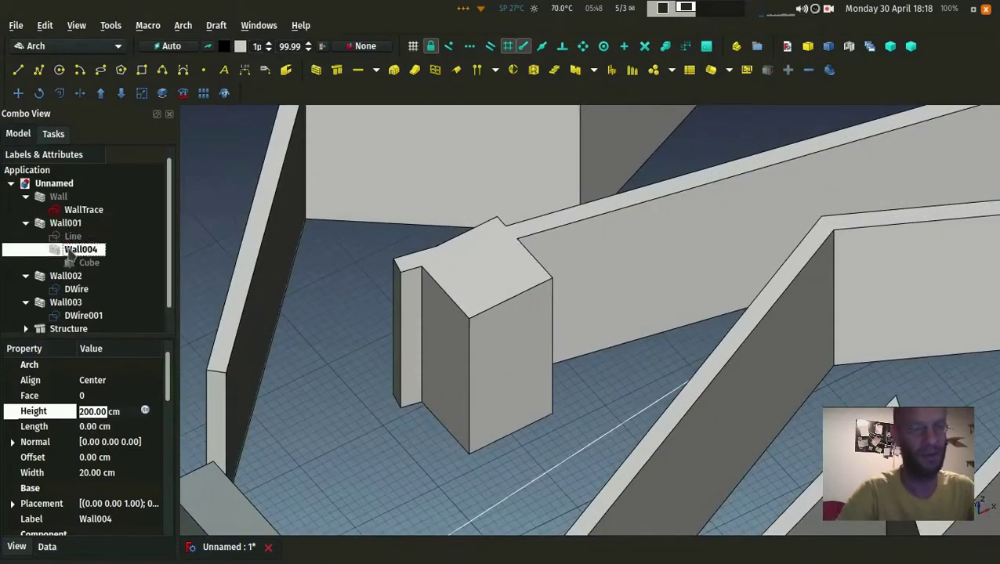
pyautogui.click(78, 263)
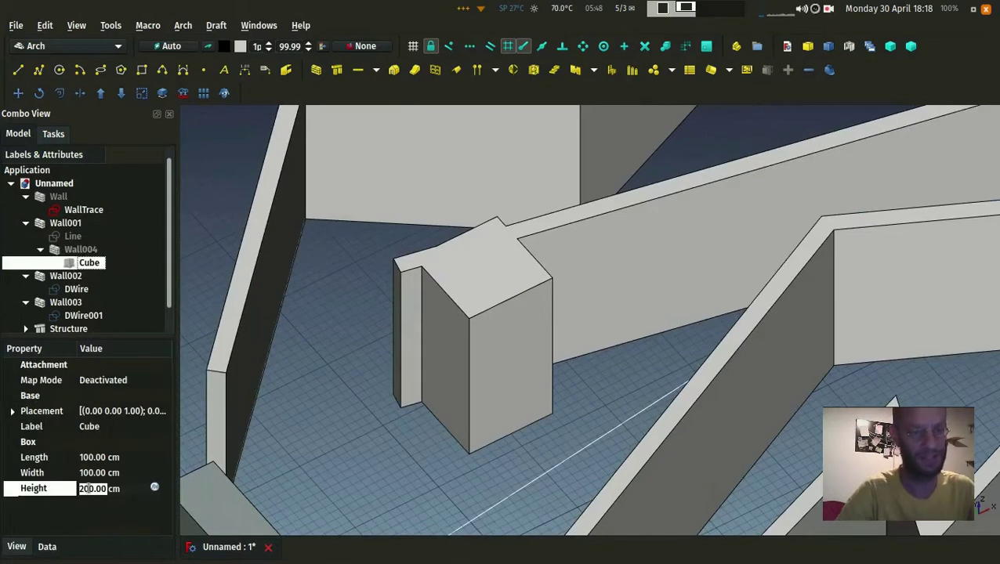
pyautogui.write('300')
pyautogui.press('Return')
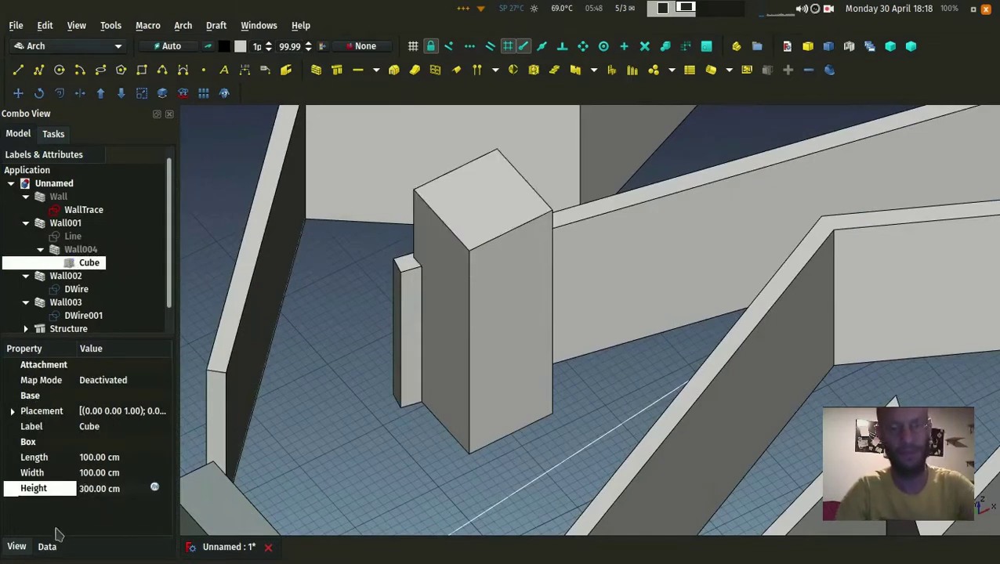
# Examine the combined wall and the rest of the model from several 3D angles and in top view.
pyautogui.moveTo(313, 424); pyautogui.dragTo(611, 313, button='middle')
pyautogui.scroll(2, 615, 314)
pyautogui.click(611, 314)
pyautogui.moveTo(797, 239); pyautogui.dragTo(535, 329, button='middle')
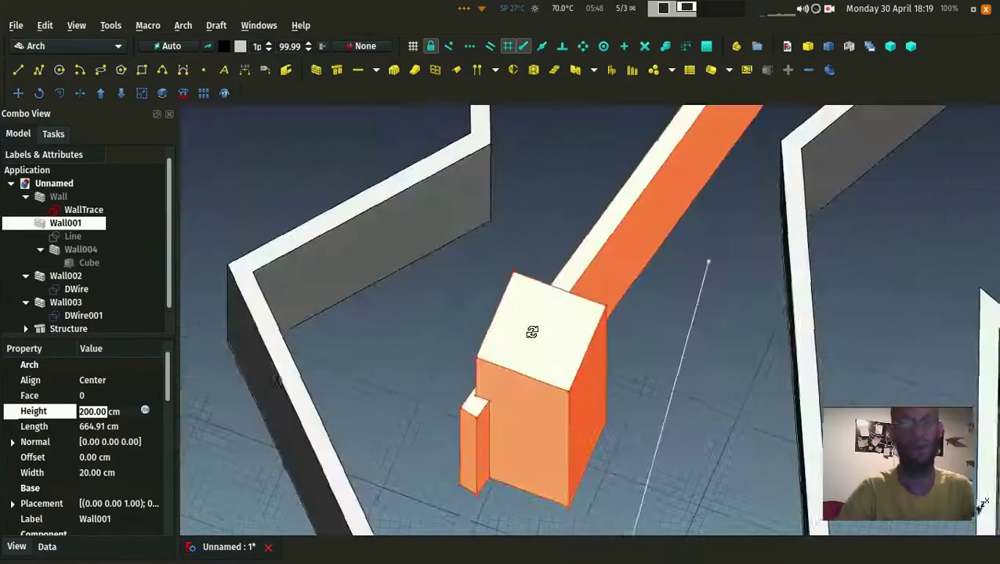
pyautogui.scroll(-5, 394, 375)
pyautogui.click(409, 339)
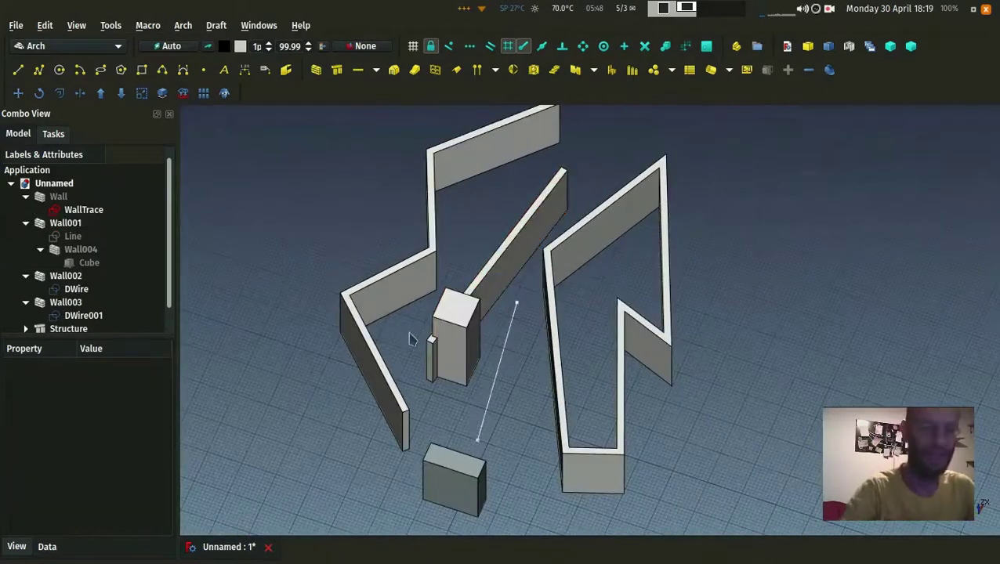
pyautogui.press('2')
pyautogui.moveTo(408, 297); pyautogui.dragTo(352, 384, button='middle')
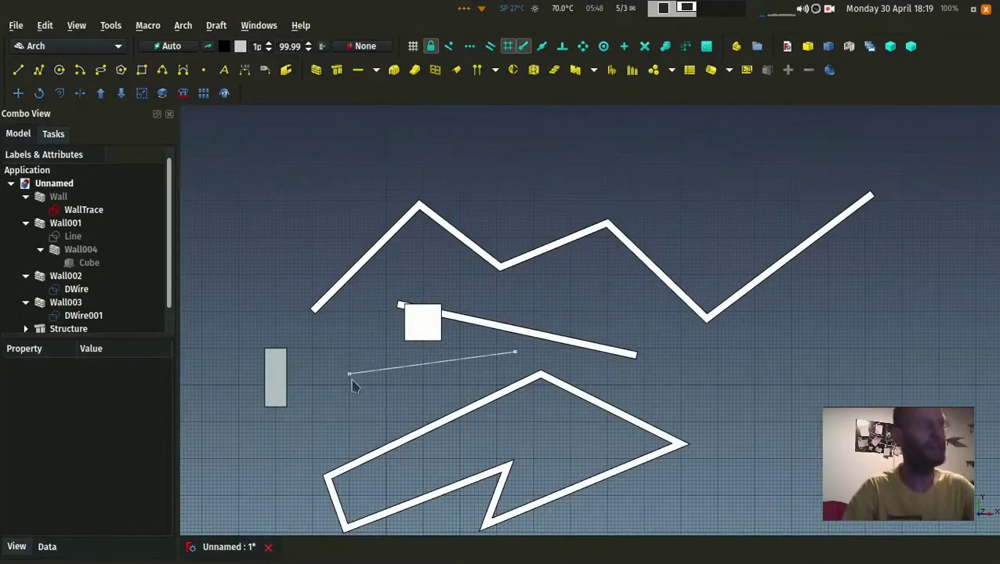
pyautogui.scroll(4, 346, 372)
pyautogui.moveTo(328, 286); pyautogui.dragTo(278, 325, button='middle')
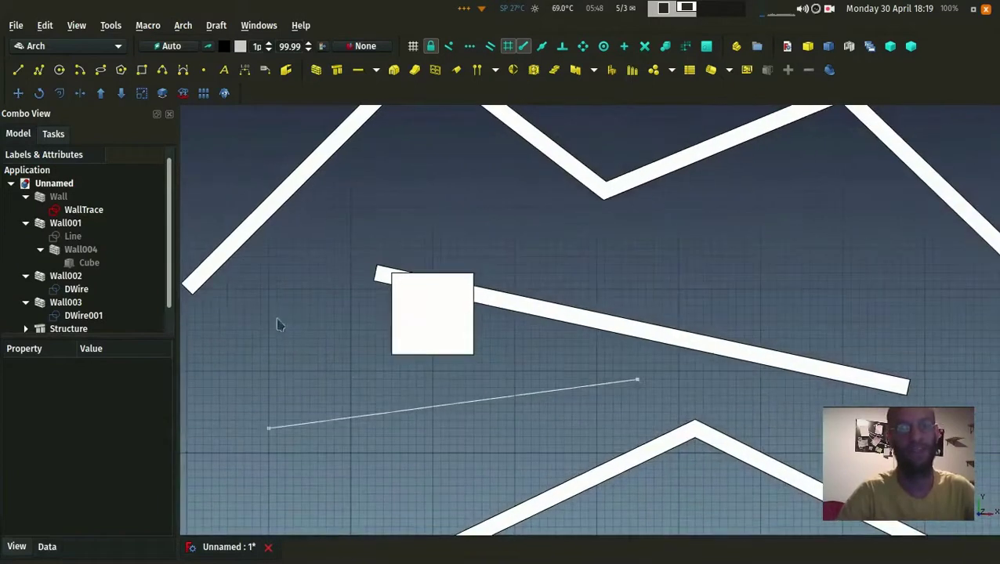
# Import the monkey OBJ file into the document as an Alias Mesh.
pyautogui.click(16, 26)
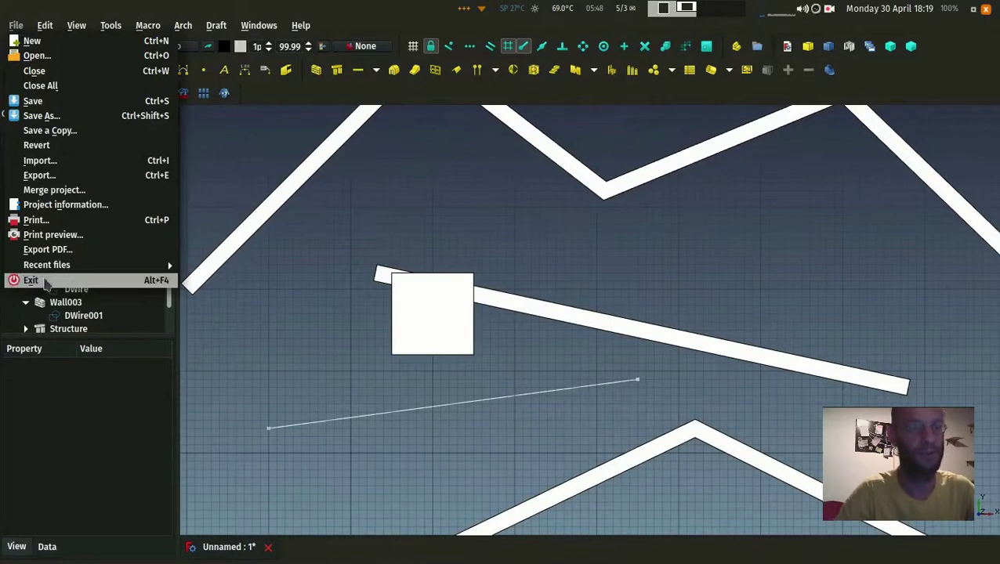
pyautogui.click(90, 161)
pyautogui.scroll(-2, 440, 229)
pyautogui.click(390, 296)
pyautogui.click(676, 388)
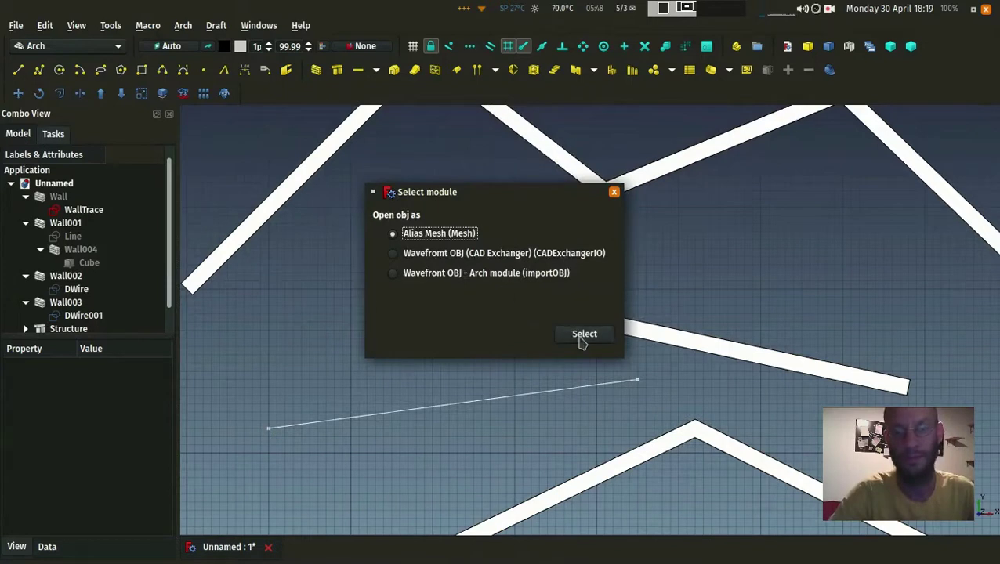
pyautogui.click(584, 335)
# Select the imported monkey mesh and examine it among the walls from several angles and in top view.
pyautogui.scroll(-5, 589, 321)
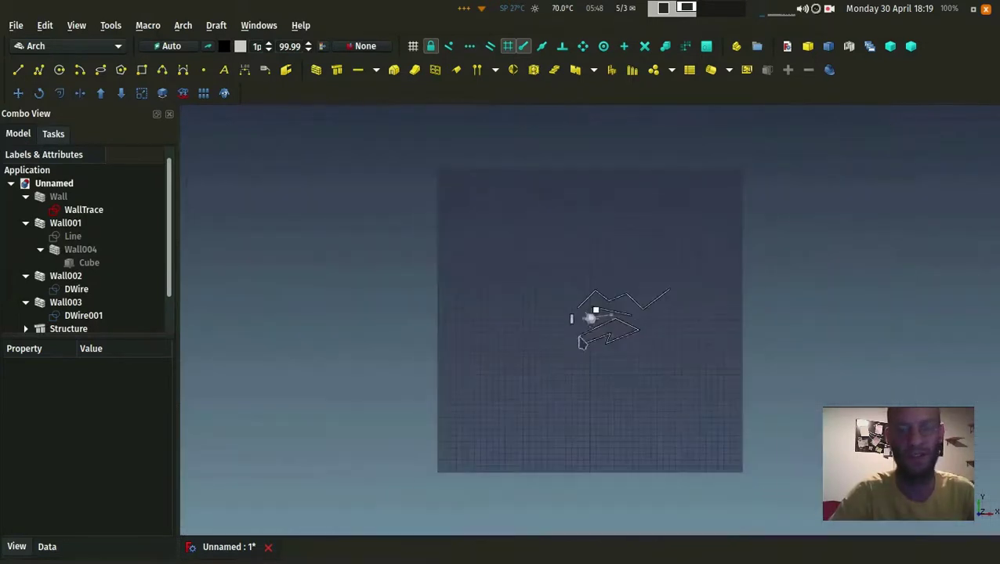
pyautogui.scroll(6, 593, 321)
pyautogui.moveTo(593, 321); pyautogui.dragTo(494, 317, button='middle')
pyautogui.click(489, 313)
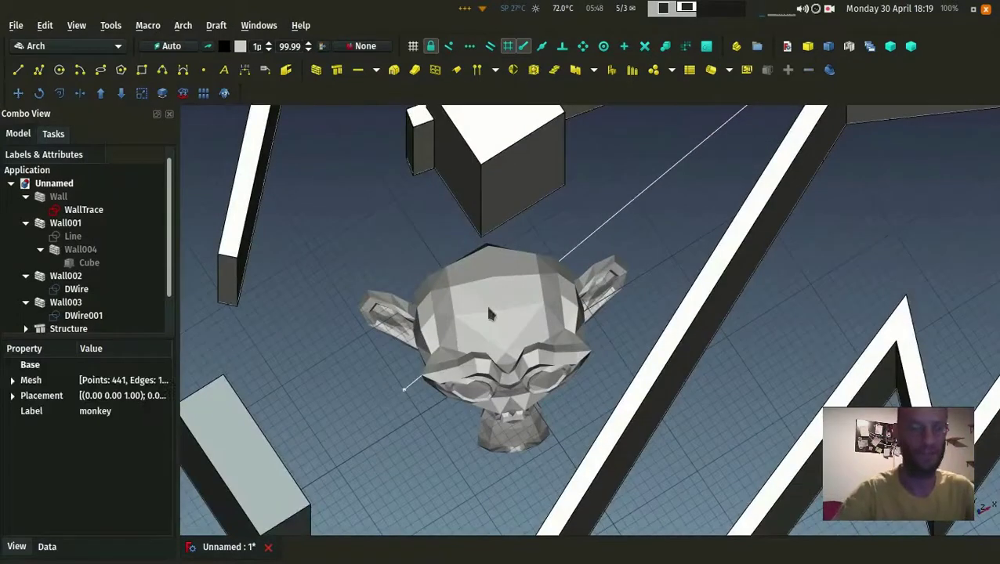
pyautogui.scroll(-1, 69, 254)
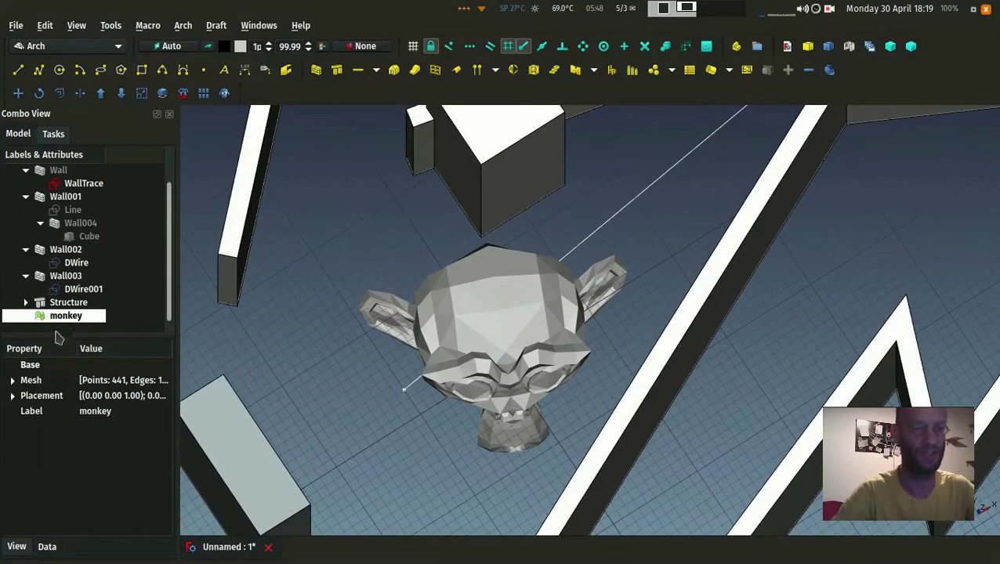
pyautogui.moveTo(630, 274); pyautogui.dragTo(542, 208, button='middle')
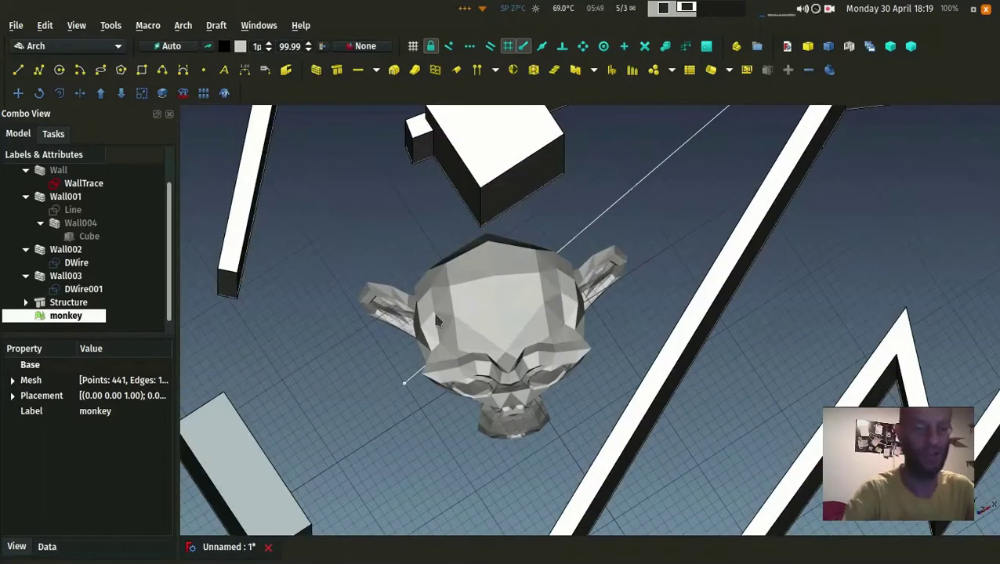
pyautogui.moveTo(437, 322); pyautogui.dragTo(351, 268, button='middle')
# In the Part workbench, create a shape from the imported monkey mesh with a sewing tolerance of 0.10.
pyautogui.click(62, 45)
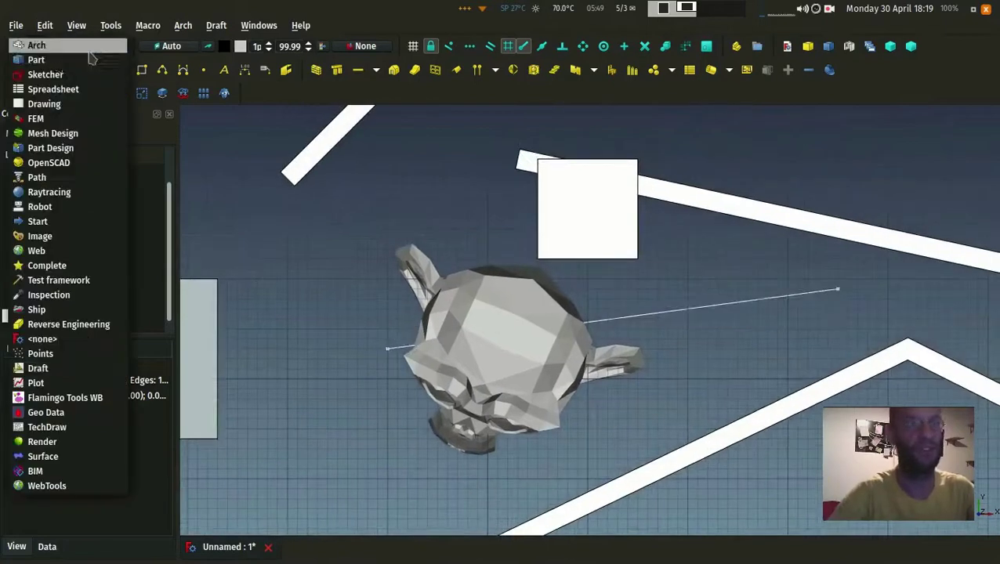
pyautogui.click(53, 61)
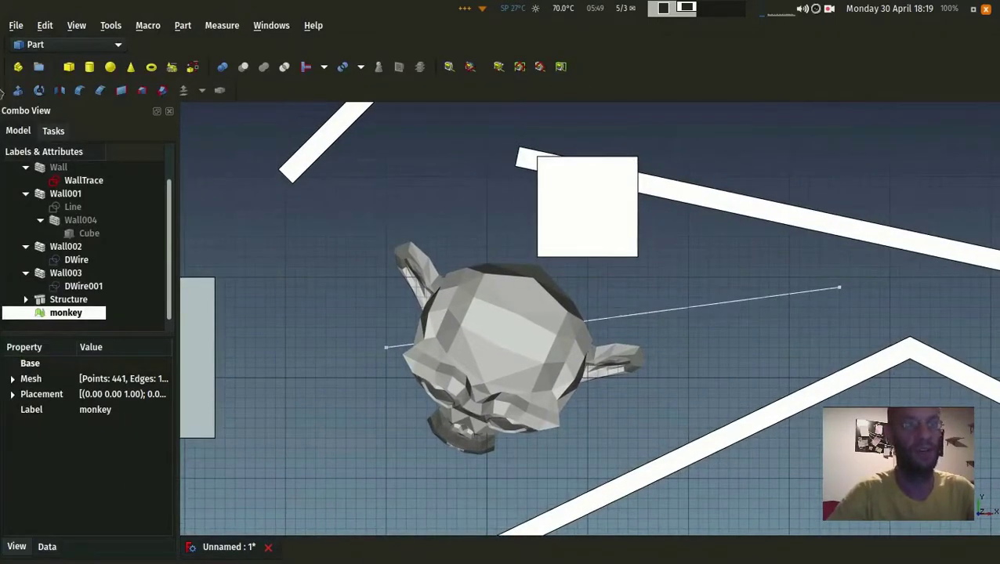
pyautogui.click(184, 26)
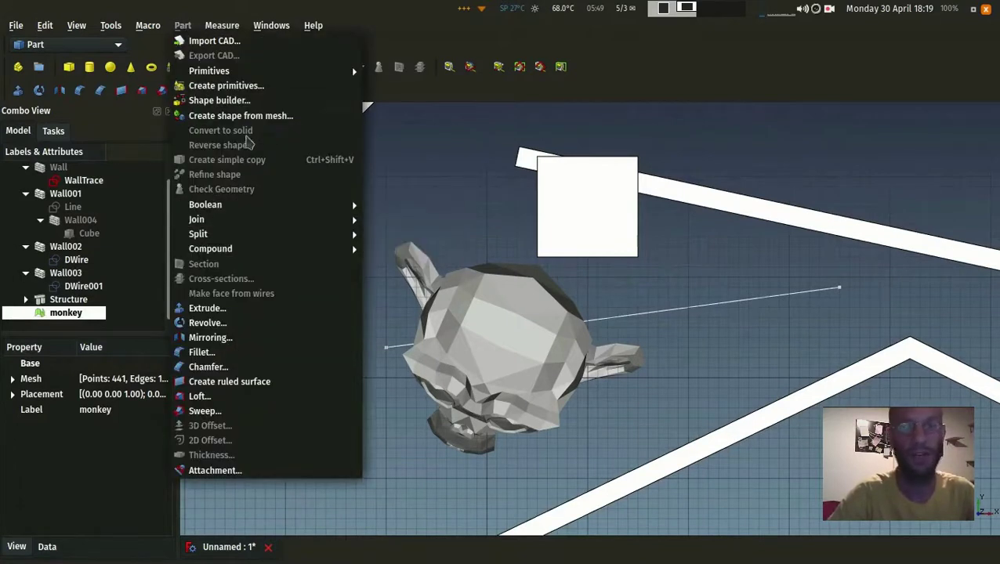
pyautogui.click(239, 118)
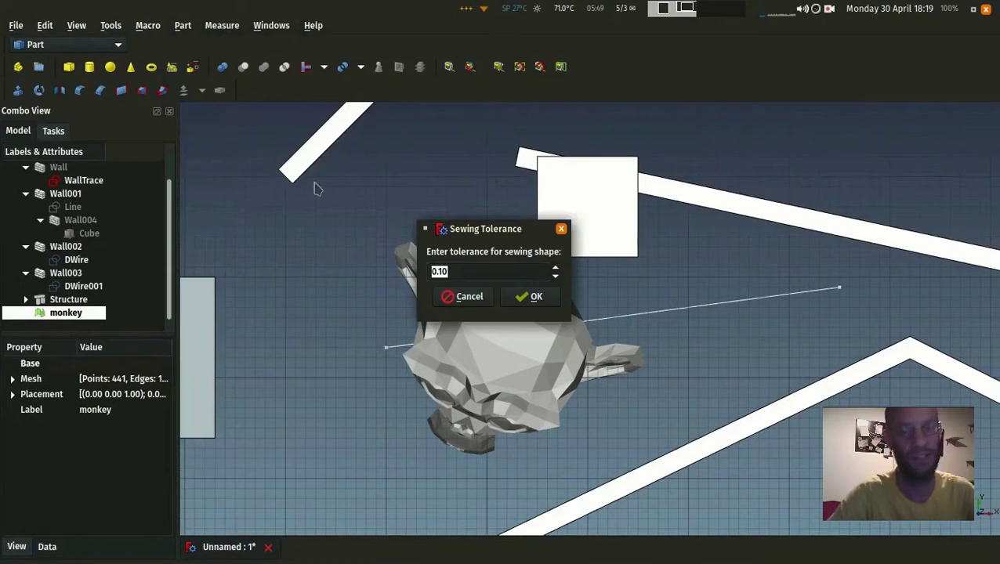
pyautogui.click(532, 299)
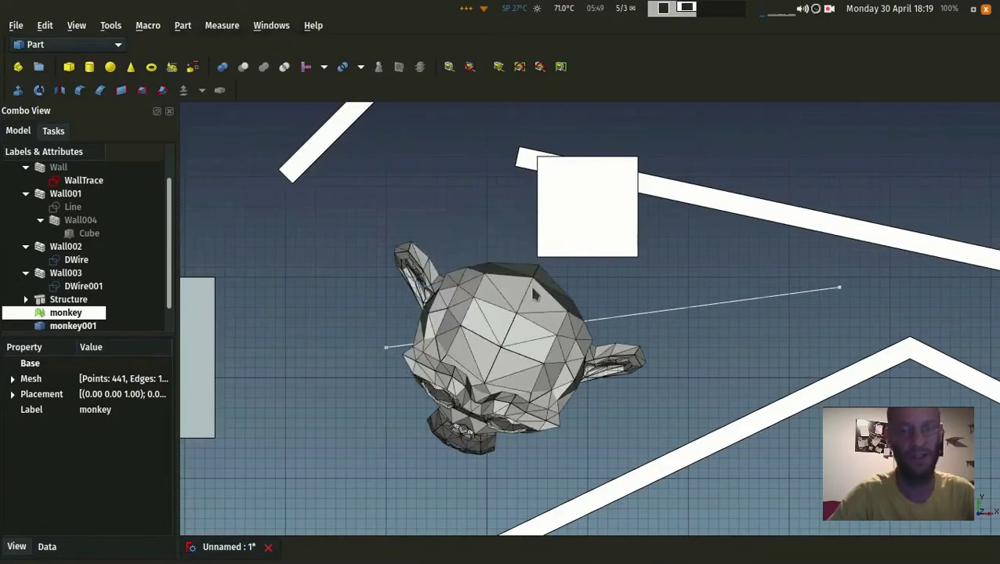
# Run Check Geometry on the shape converted from the monkey mesh and read its shape content for solids.
pyautogui.click(62, 326)
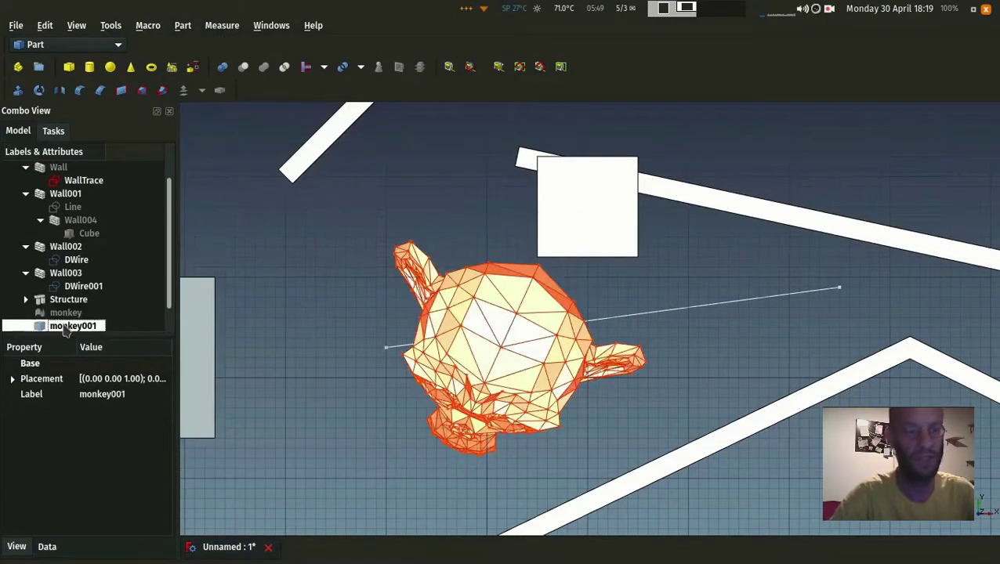
pyautogui.click(191, 32)
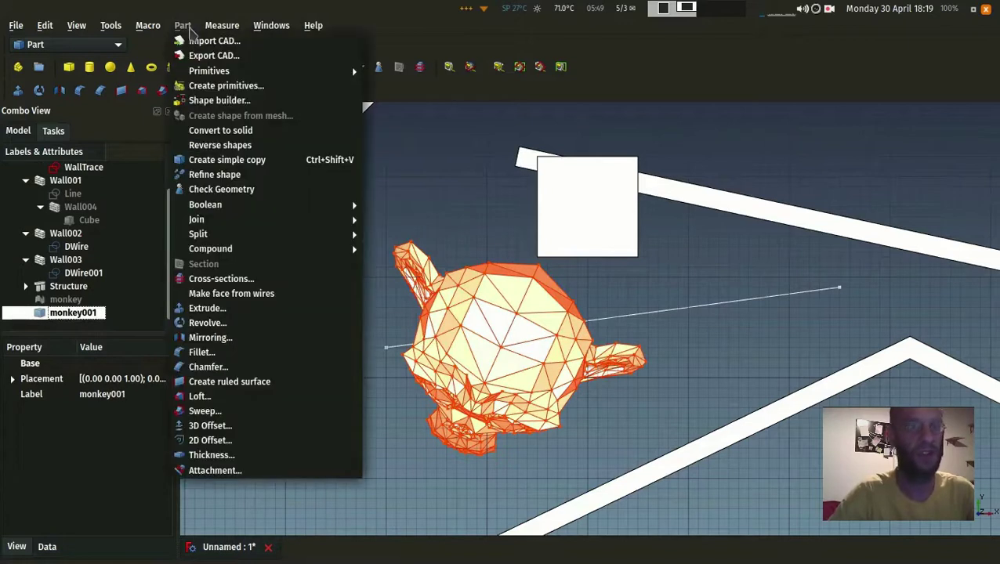
pyautogui.click(221, 190)
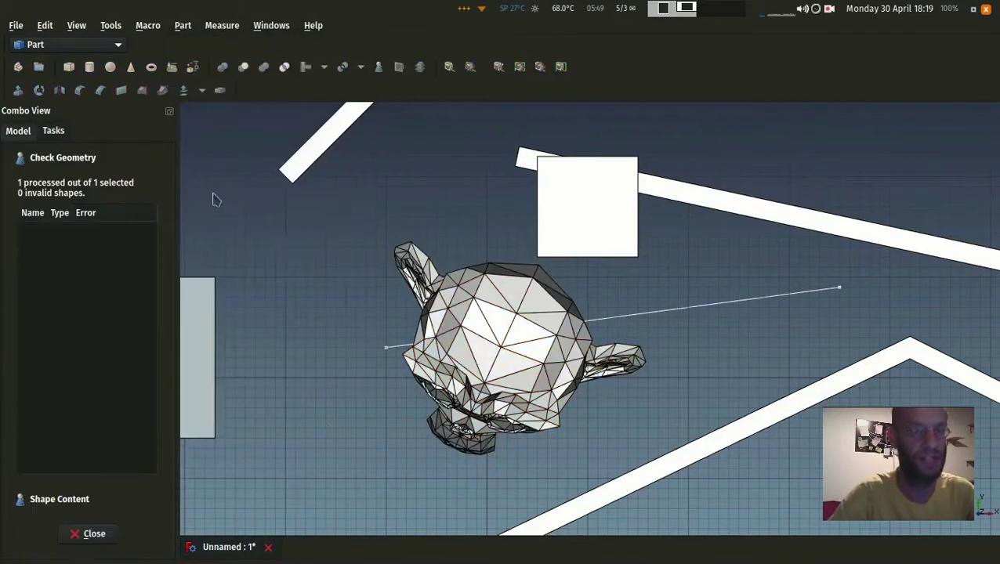
pyautogui.click(61, 504)
pyautogui.moveTo(65, 454); pyautogui.dragTo(11, 454)
pyautogui.click(90, 535)
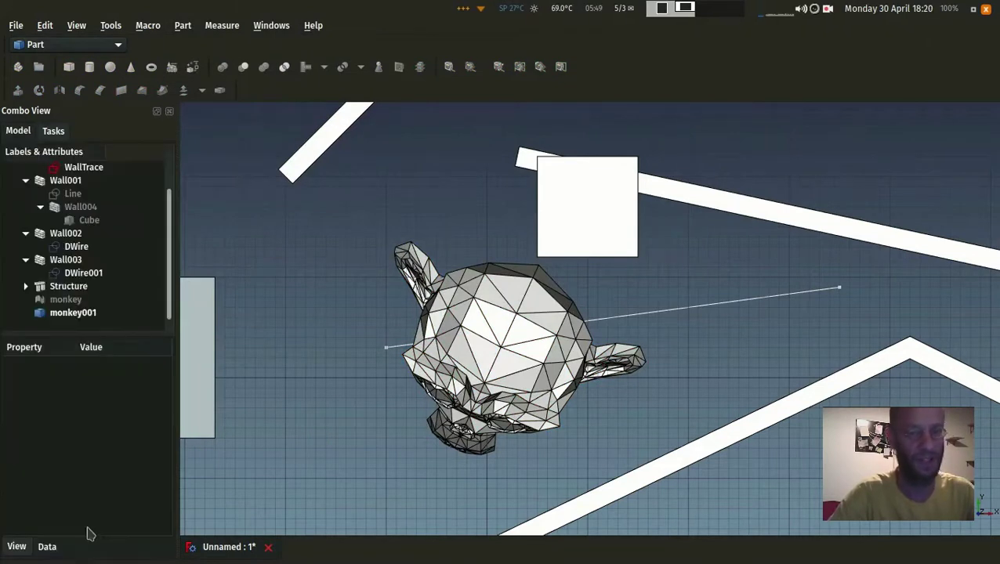
# Build a refined solid from the monkey shell with the shape builder, and hide the shell shape.
pyautogui.click(68, 314)
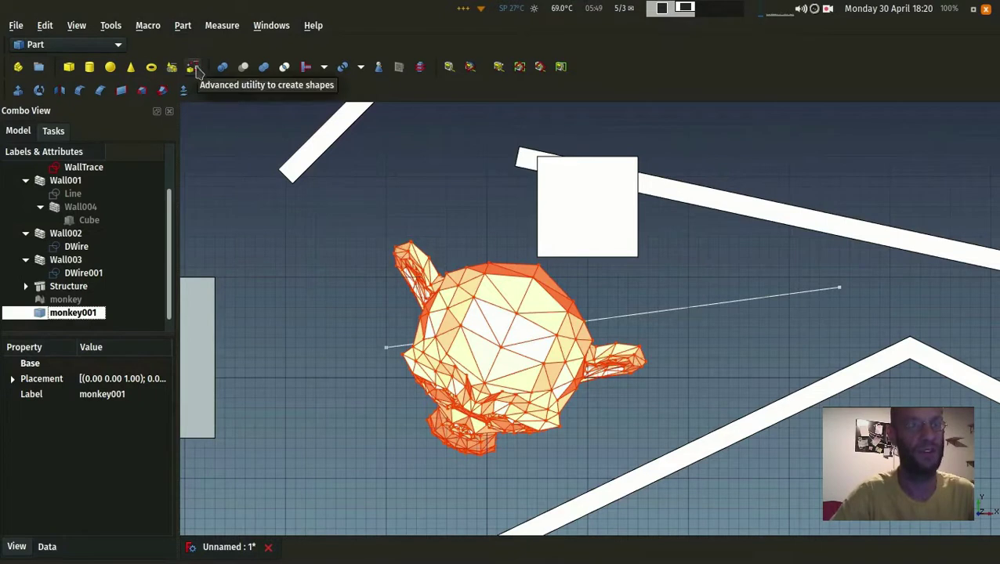
pyautogui.click(194, 68)
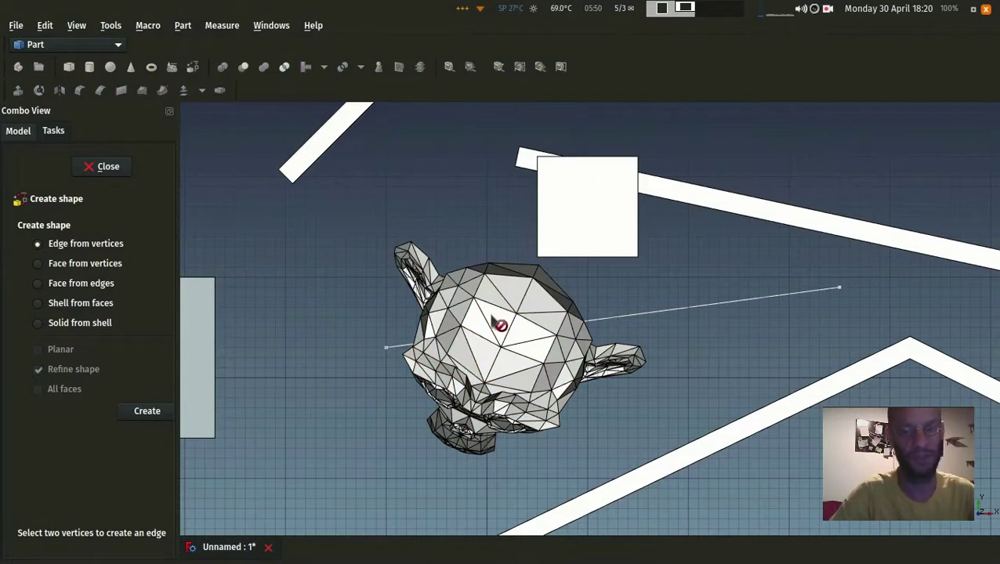
pyautogui.click(69, 323)
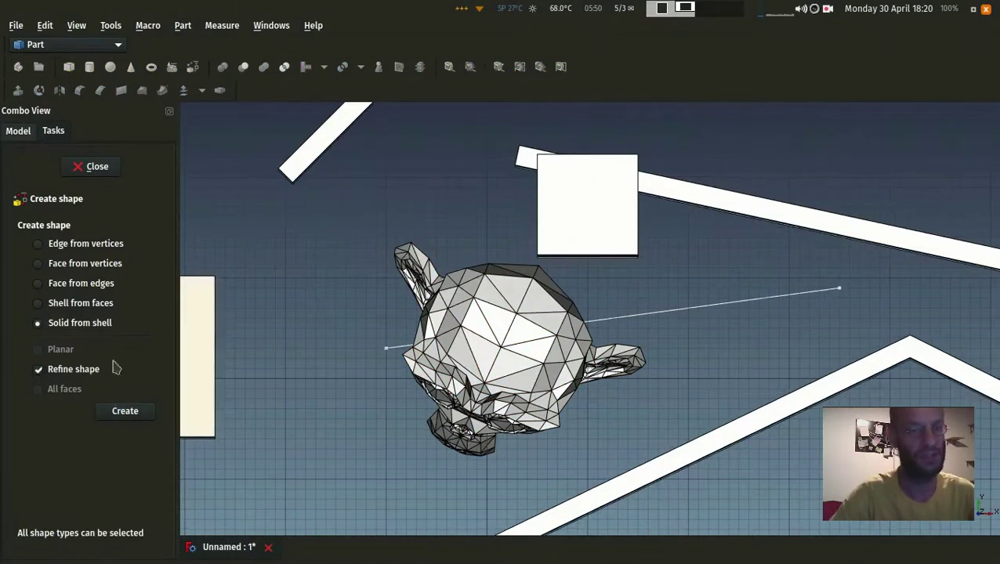
pyautogui.click(135, 414)
pyautogui.click(543, 293)
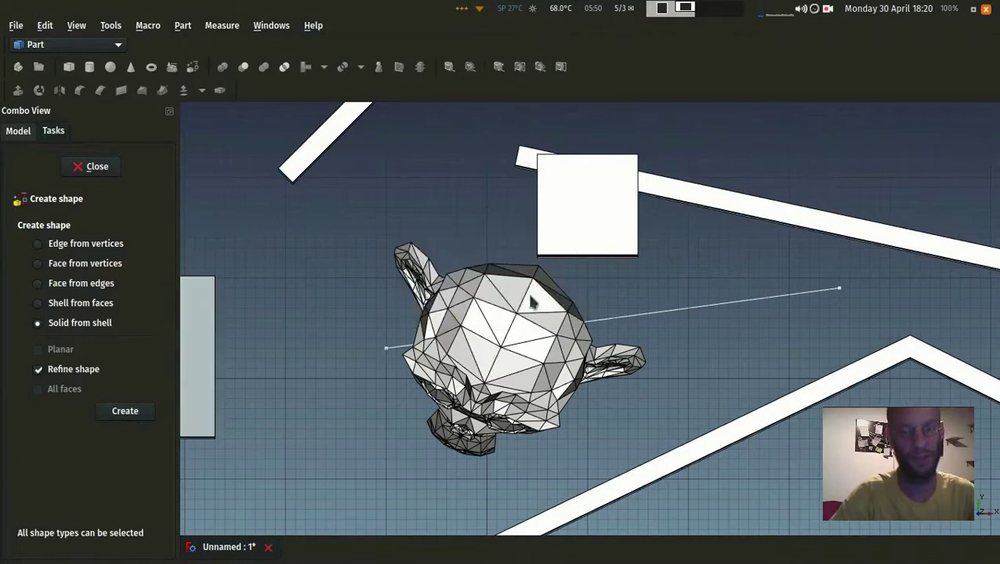
pyautogui.click(126, 413)
pyautogui.click(91, 166)
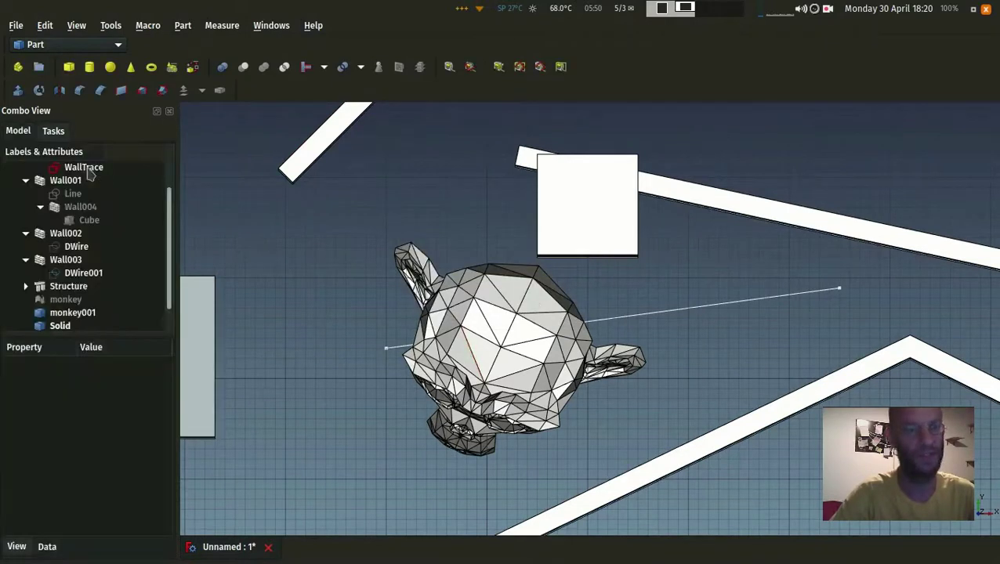
pyautogui.click(74, 300)
pyautogui.press('space')
# Run Check Geometry on the new monkey solid and read the number of solids in its shape content.
pyautogui.click(60, 313)
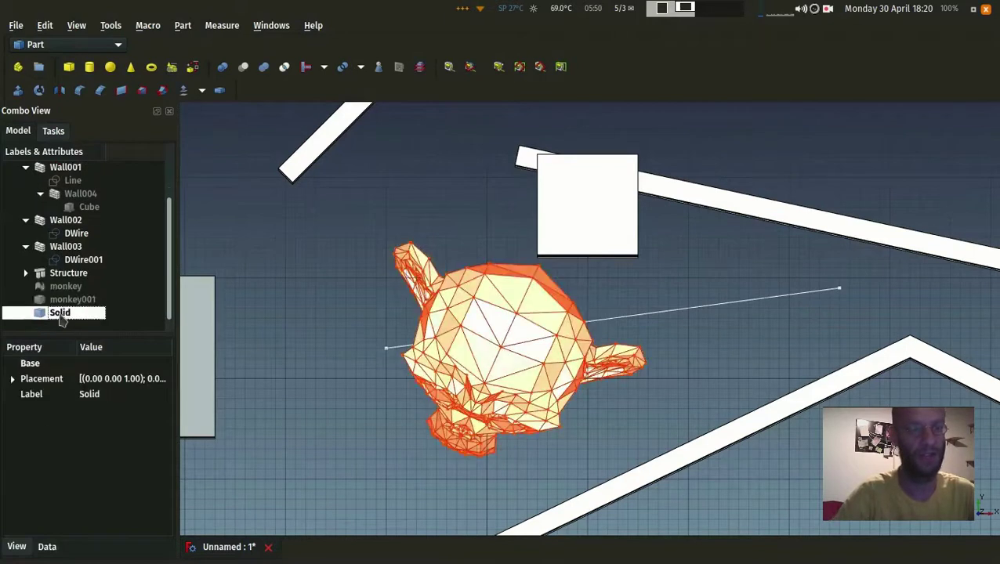
pyautogui.click(183, 25)
pyautogui.click(195, 191)
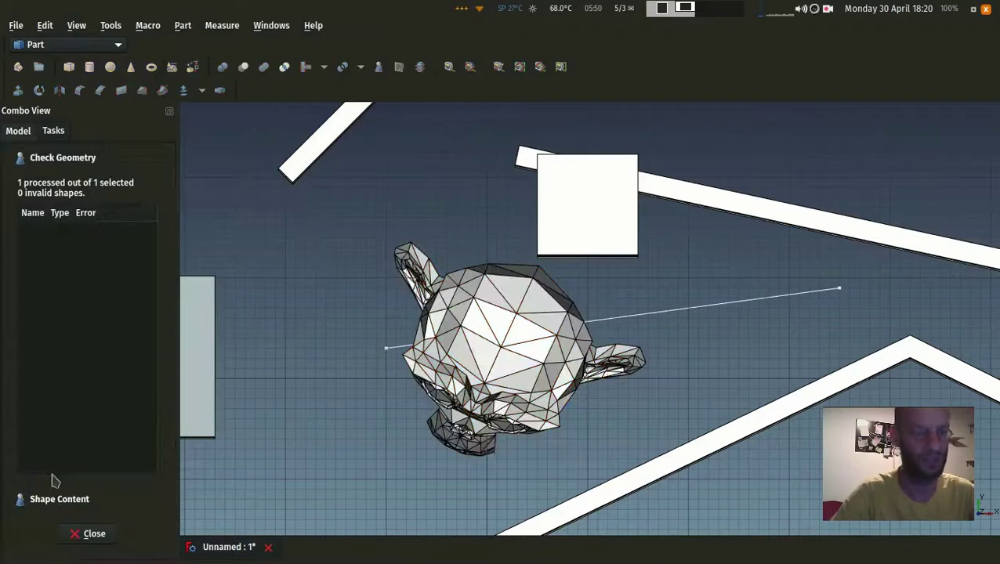
pyautogui.click(54, 501)
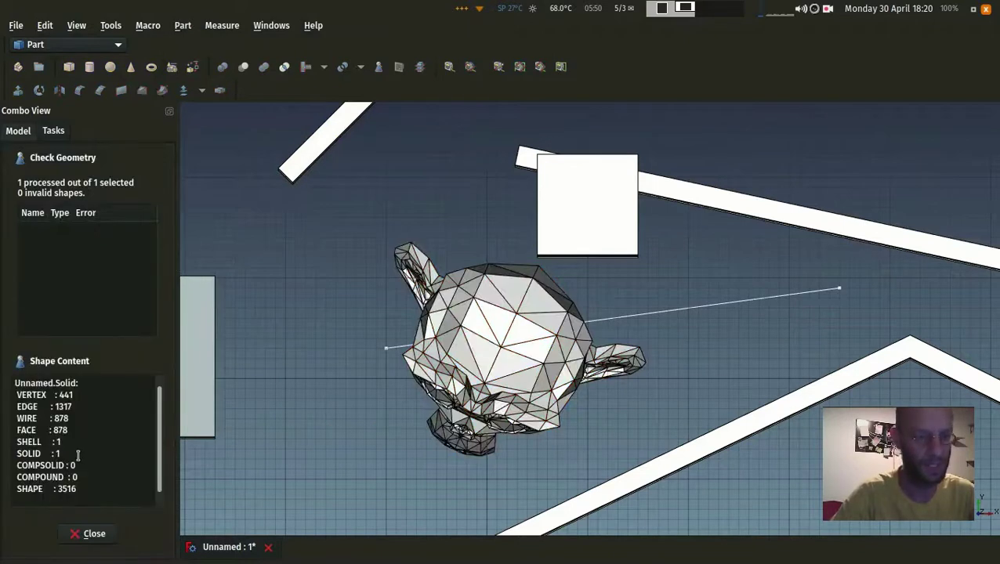
pyautogui.moveTo(77, 454); pyautogui.dragTo(14, 454)
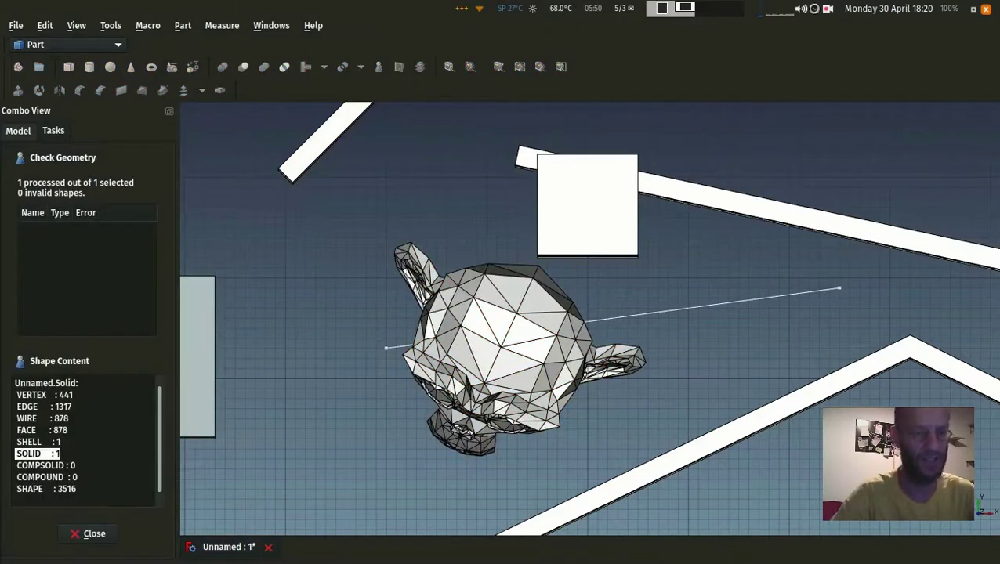
pyautogui.click(87, 535)
# Turn the monkey solid into a wall with the Arch workbench's Wall tool.
pyautogui.moveTo(480, 225); pyautogui.dragTo(471, 307, button='middle')
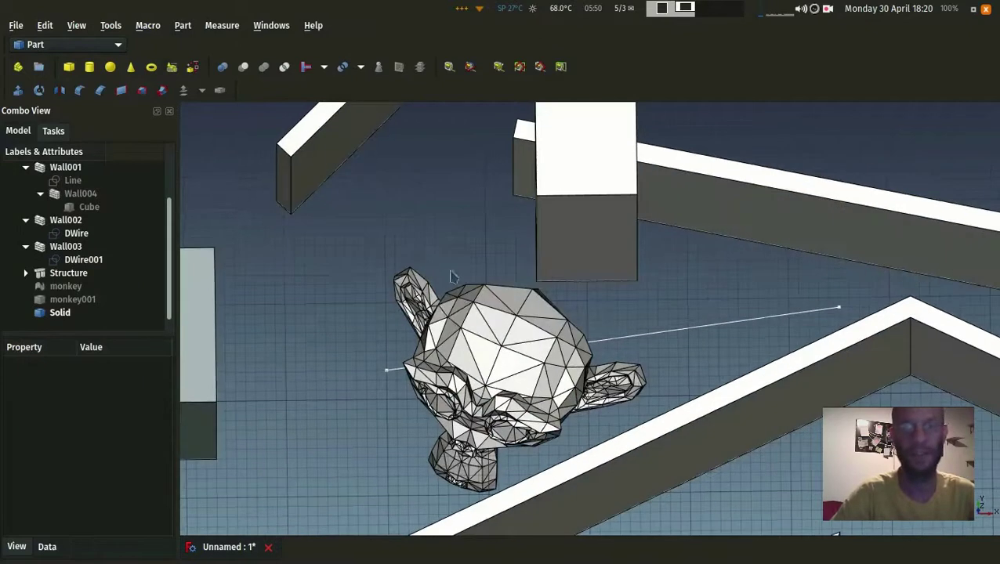
pyautogui.click(470, 307)
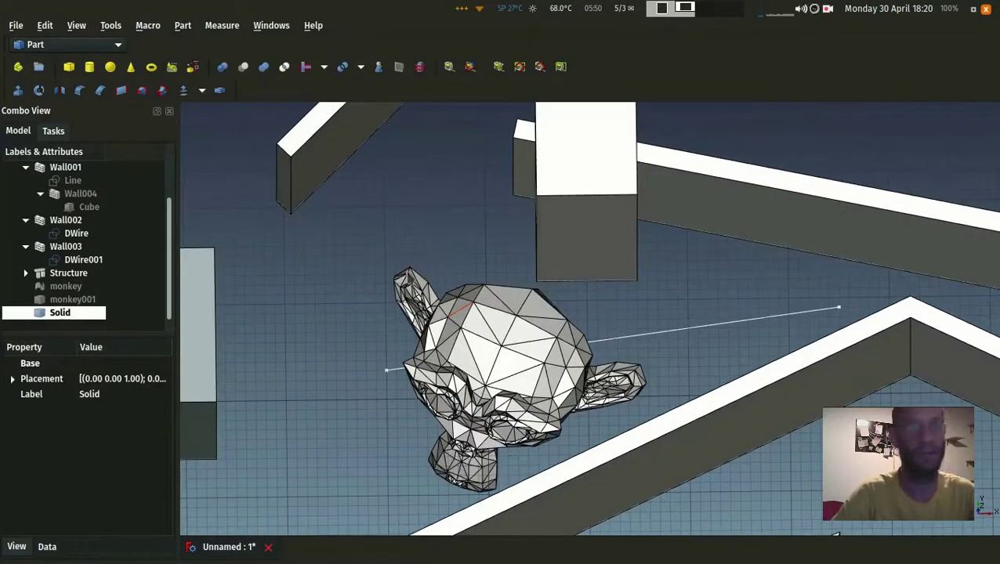
pyautogui.click(77, 46)
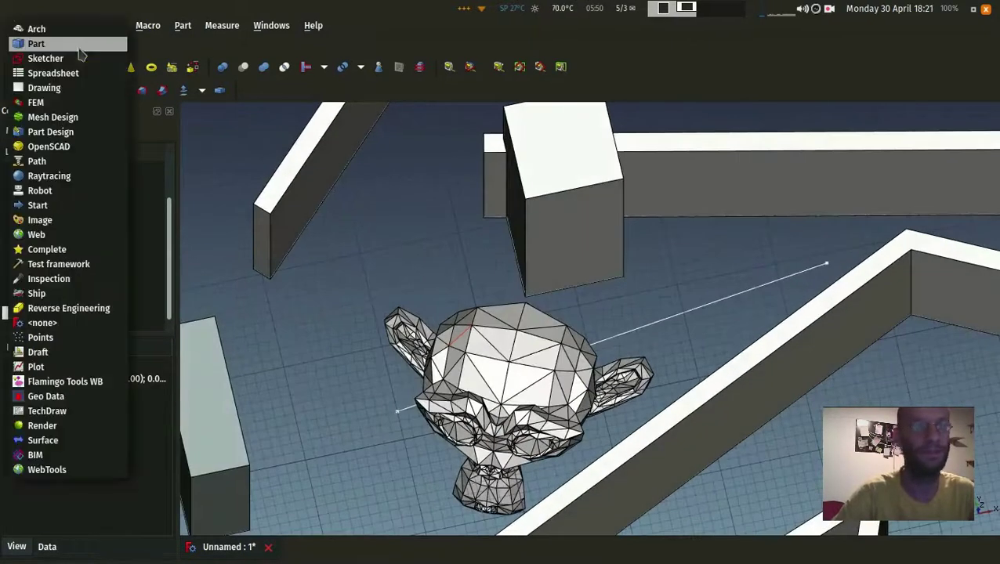
pyautogui.click(36, 29)
pyautogui.moveTo(319, 234); pyautogui.dragTo(485, 217, button='middle')
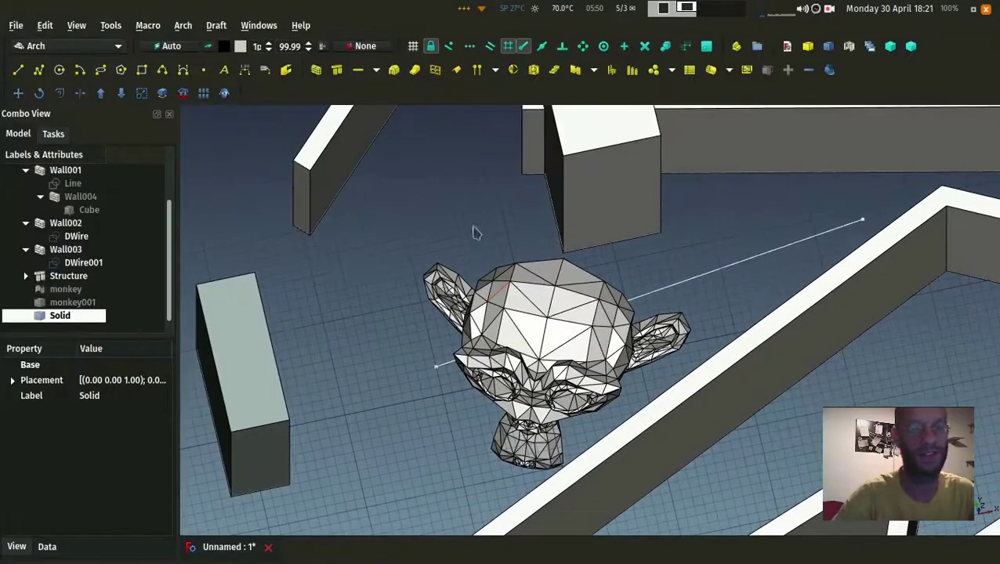
pyautogui.click(315, 70)
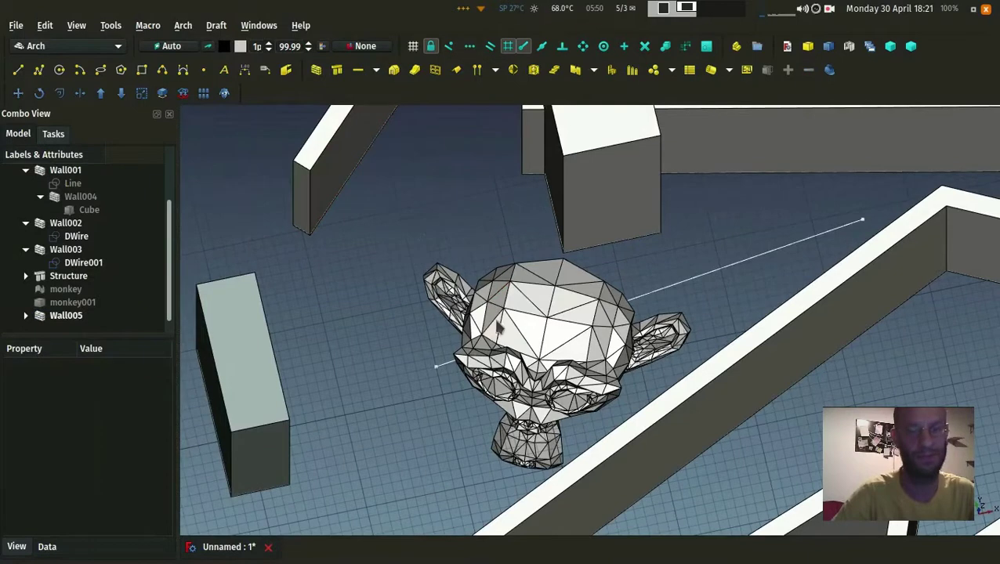
# Move the monkey wall about 60 cm up and 20 cm sideways in front view.
pyautogui.click(64, 316)
pyautogui.moveTo(479, 208); pyautogui.dragTo(442, 261, button='middle')
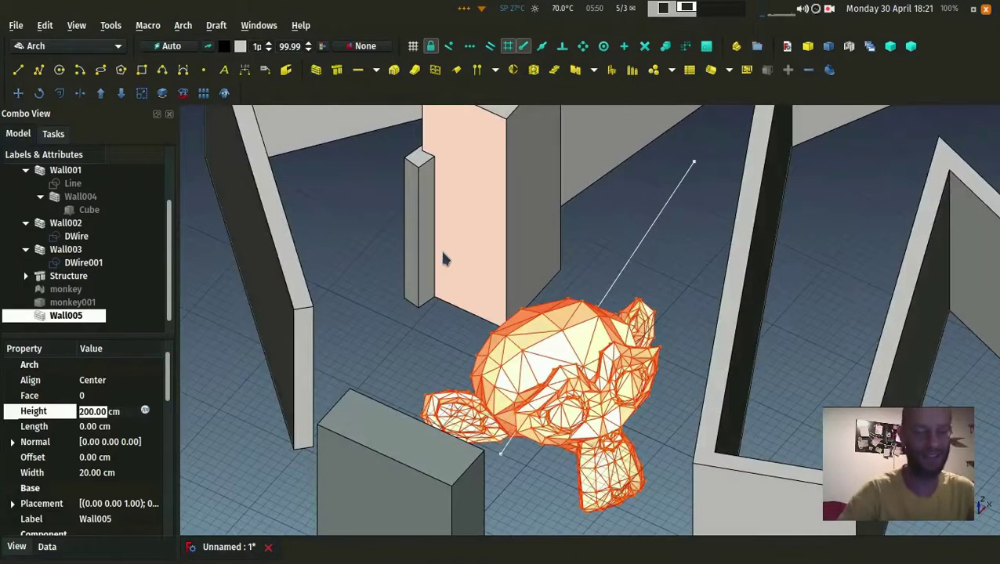
pyautogui.press('2')
pyautogui.press('1')
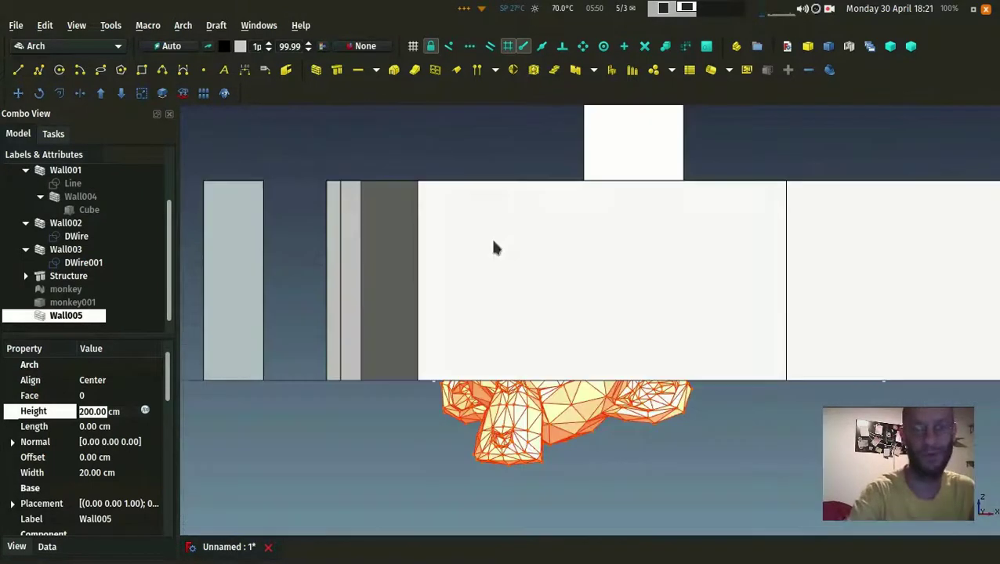
pyautogui.moveTo(419, 395); pyautogui.dragTo(501, 378, button='middle')
pyautogui.press('m')
pyautogui.press('v')
pyautogui.click(347, 337)
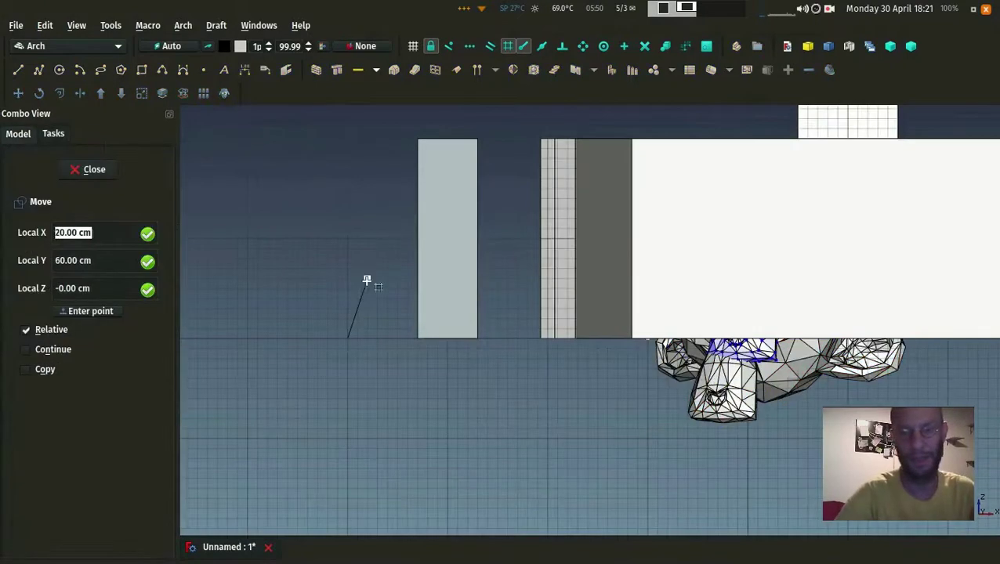
pyautogui.click(325, 282)
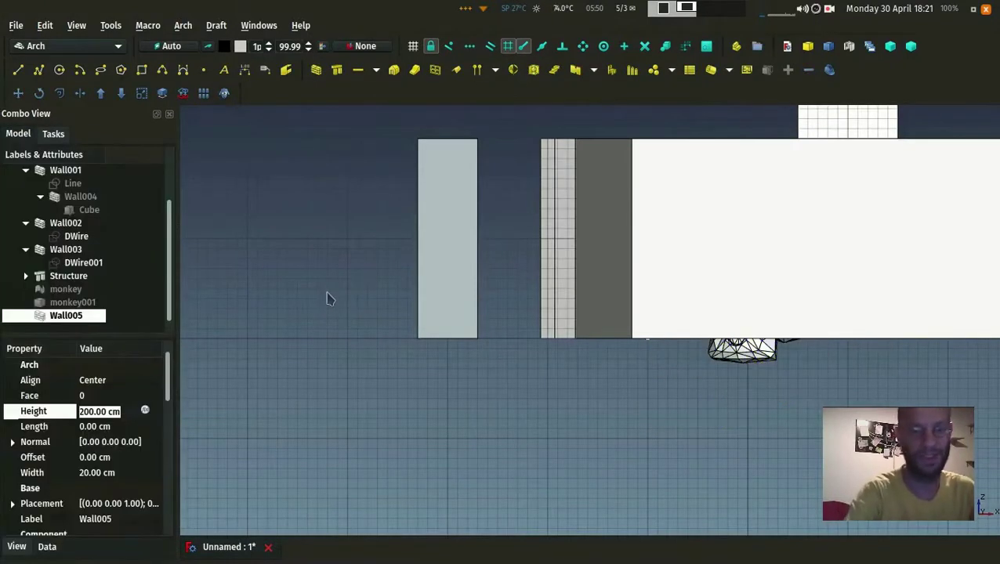
# In top view, move the monkey wall about 230 cm in X and 150 cm in Y so it intersects the straight wall.
pyautogui.moveTo(327, 300); pyautogui.dragTo(398, 368, button='middle')
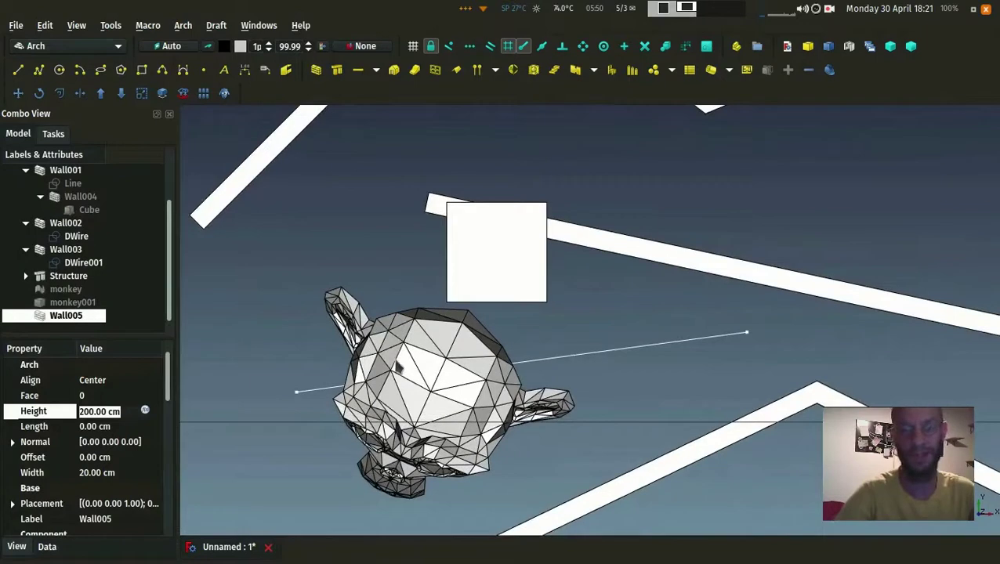
pyautogui.scroll(-3, 398, 368)
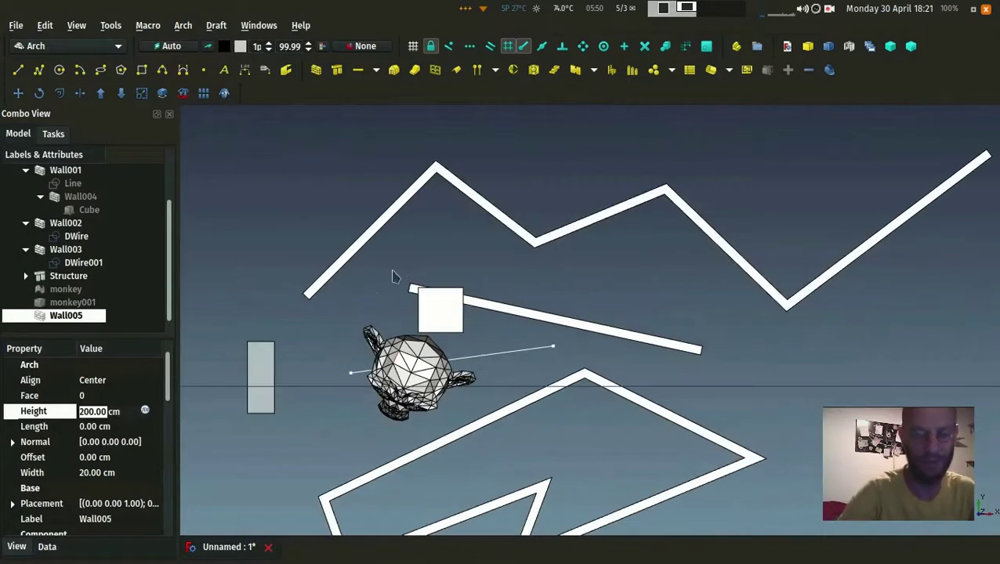
pyautogui.press('m')
pyautogui.press('v')
pyautogui.click(243, 263)
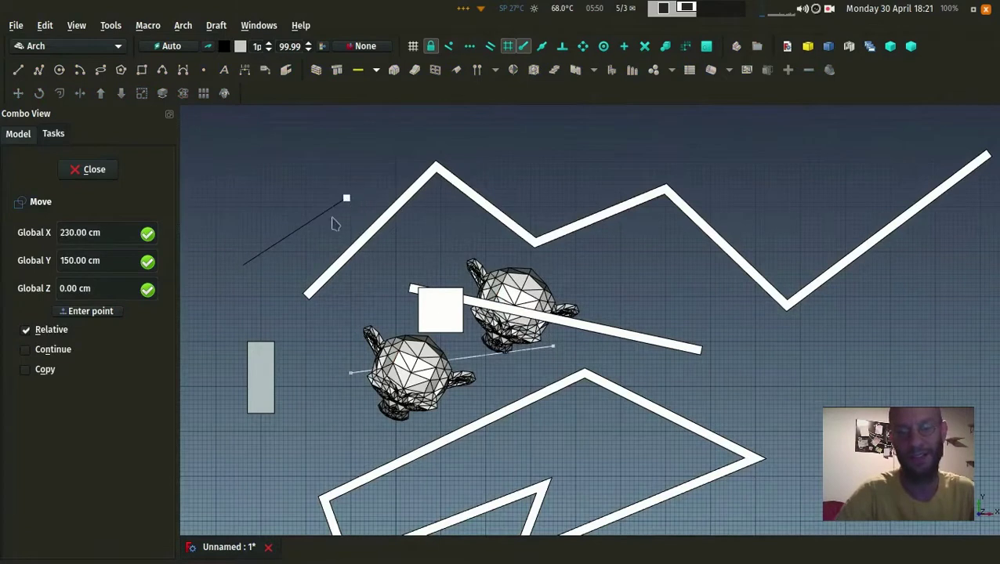
pyautogui.click(333, 224)
# Add the monkey wall to the straight wall as a component and inspect the combined wall.
pyautogui.press('0')
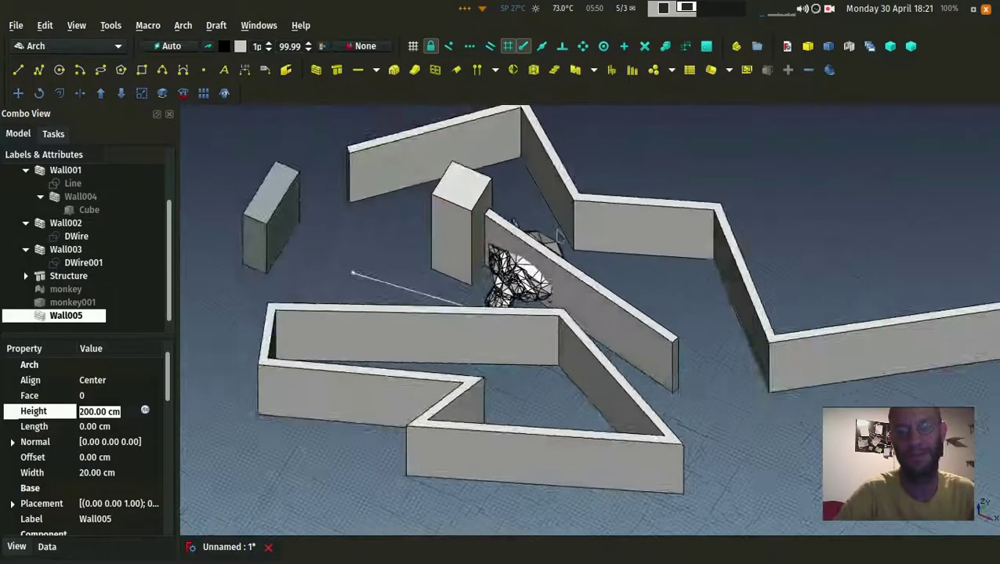
pyautogui.scroll(5, 556, 243)
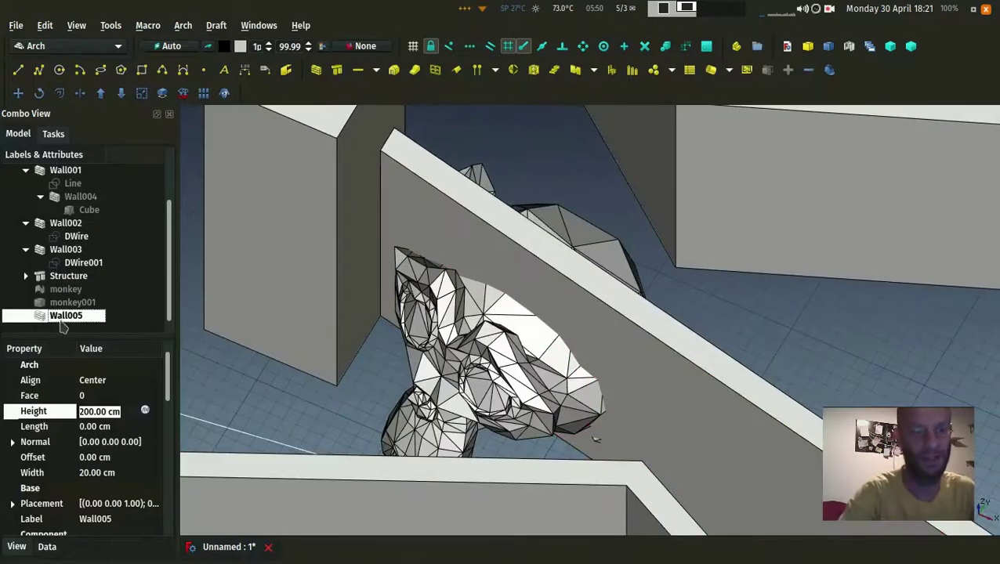
pyautogui.keyDown('ctrl'); pyautogui.click(480, 262); pyautogui.keyUp('ctrl')
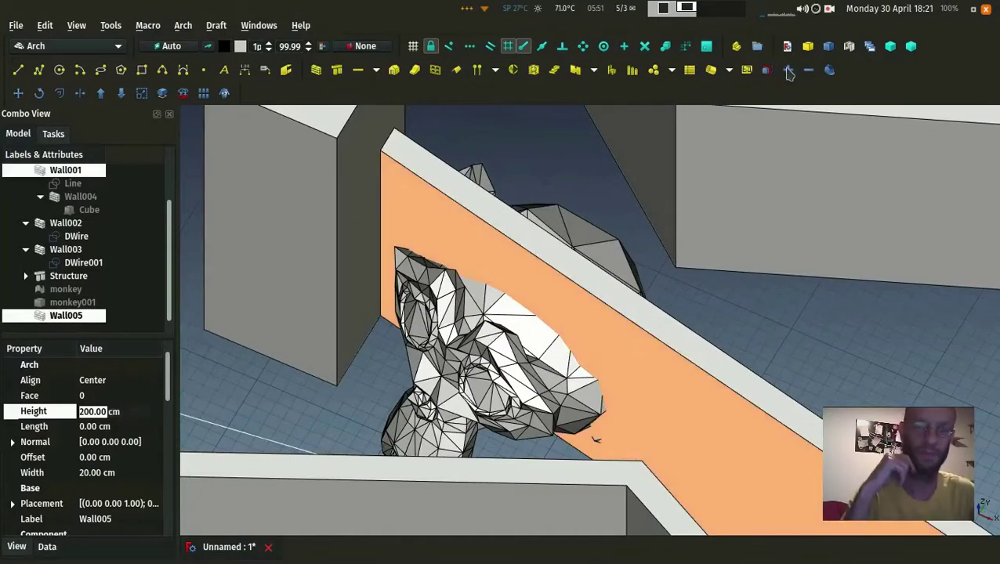
pyautogui.click(788, 71)
pyautogui.moveTo(556, 279); pyautogui.dragTo(366, 157, button='middle')
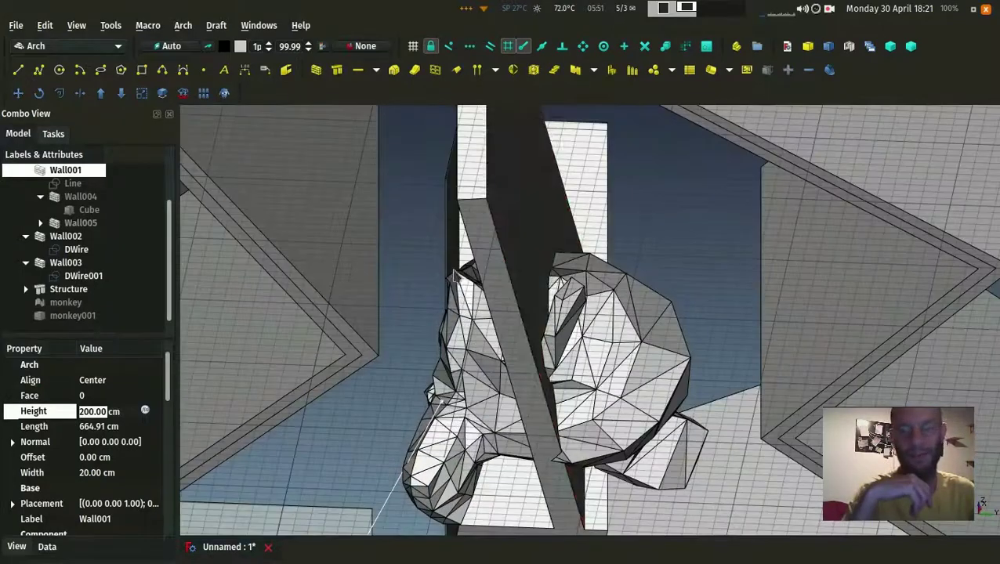
pyautogui.click(492, 257)
pyautogui.moveTo(492, 257); pyautogui.dragTo(421, 277, button='middle')
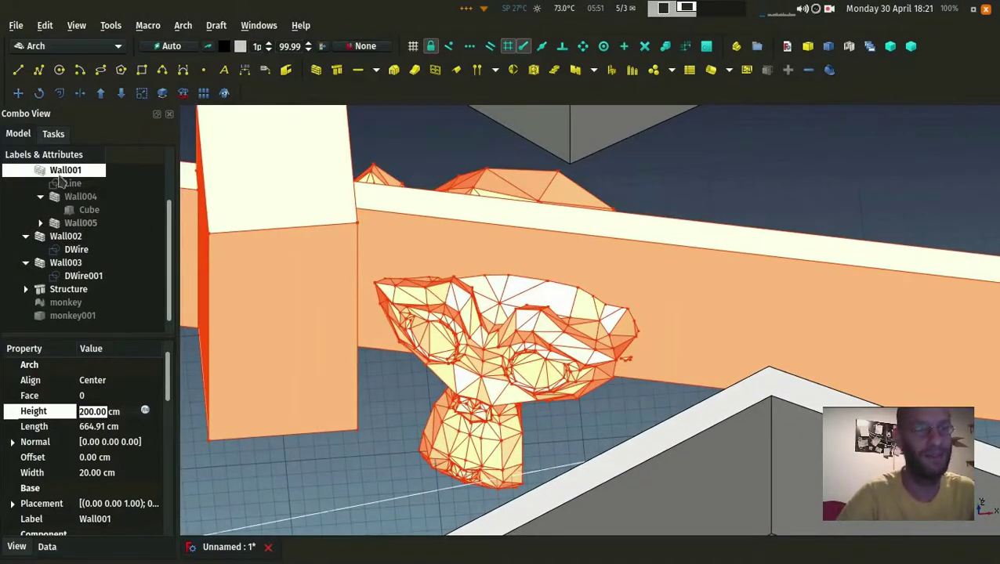
# Remove the monkey wall (Wall005) from the additions of the straight wall (Wall001).
pyautogui.doubleClick(59, 175)
pyautogui.click(78, 169)
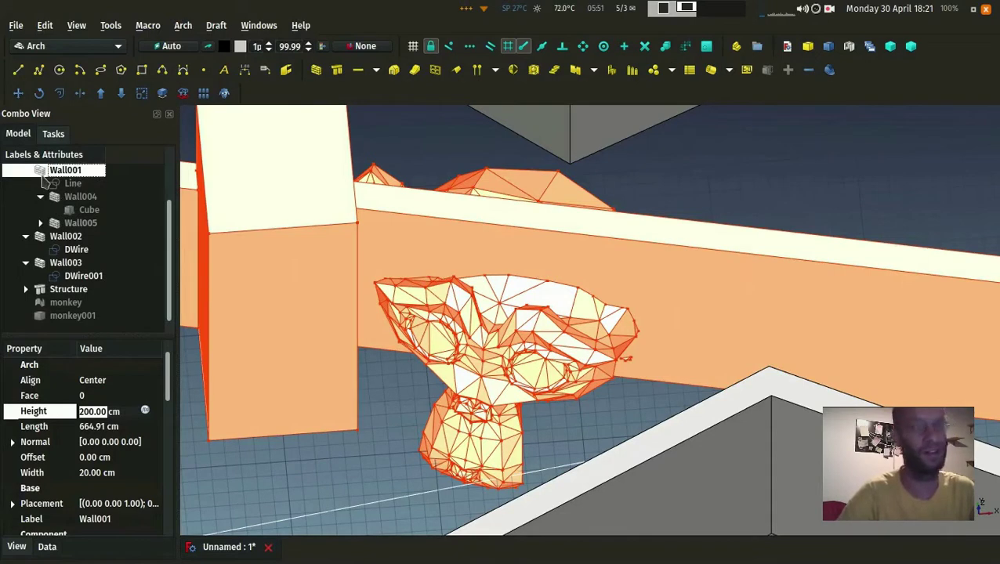
pyautogui.scroll(2, 45, 182)
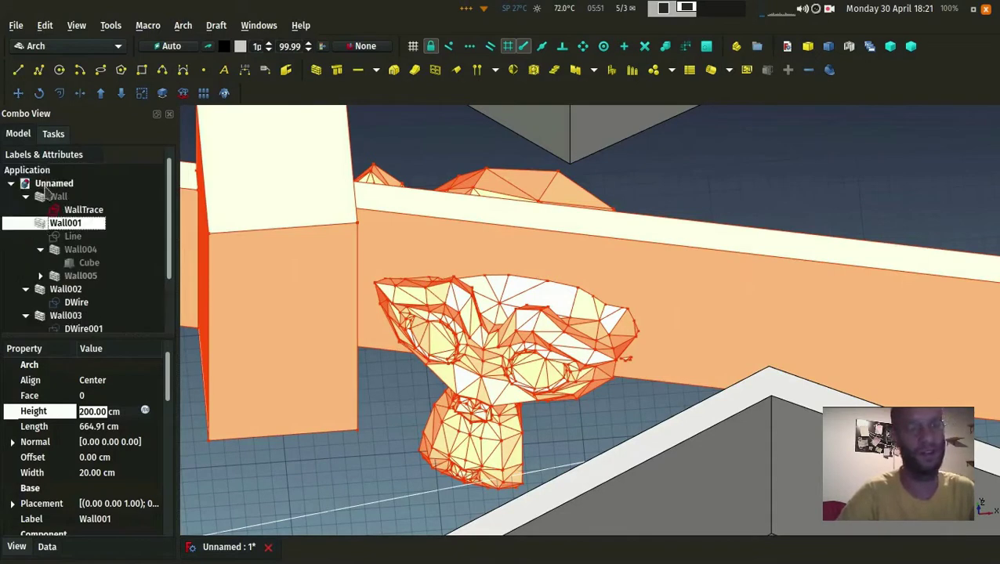
pyautogui.doubleClick(55, 223)
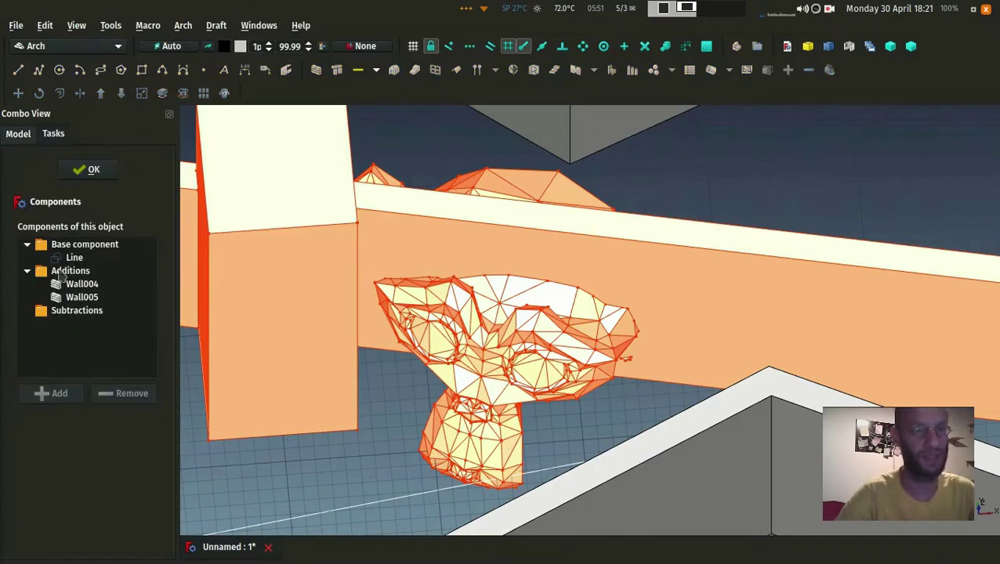
pyautogui.click(83, 298)
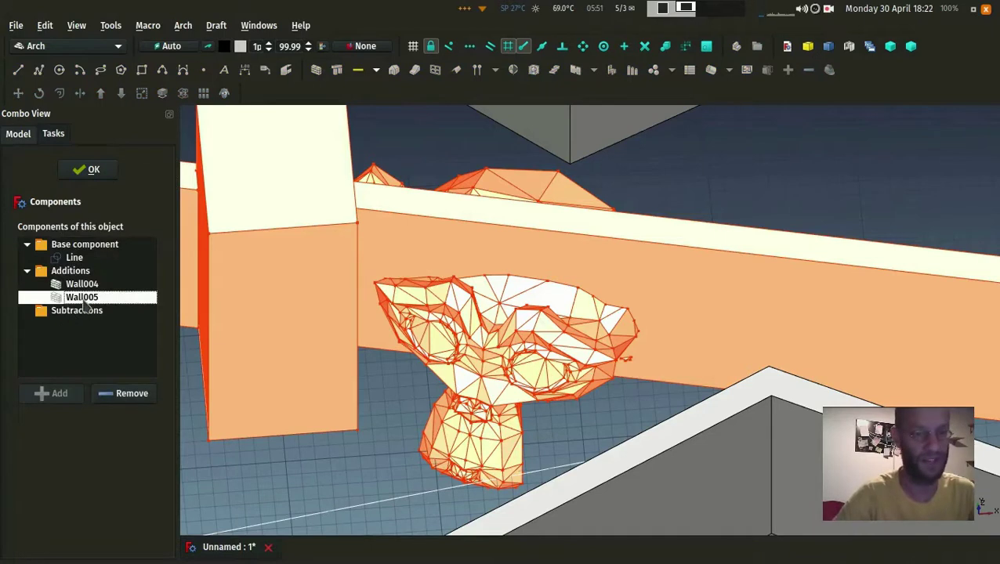
pyautogui.click(119, 396)
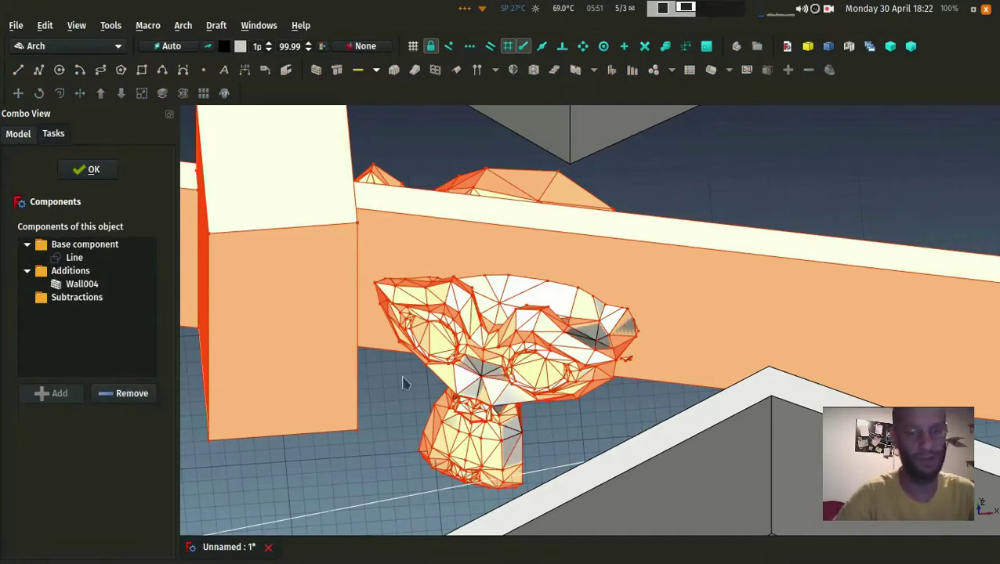
pyautogui.click(89, 171)
pyautogui.scroll(-5, 447, 235)
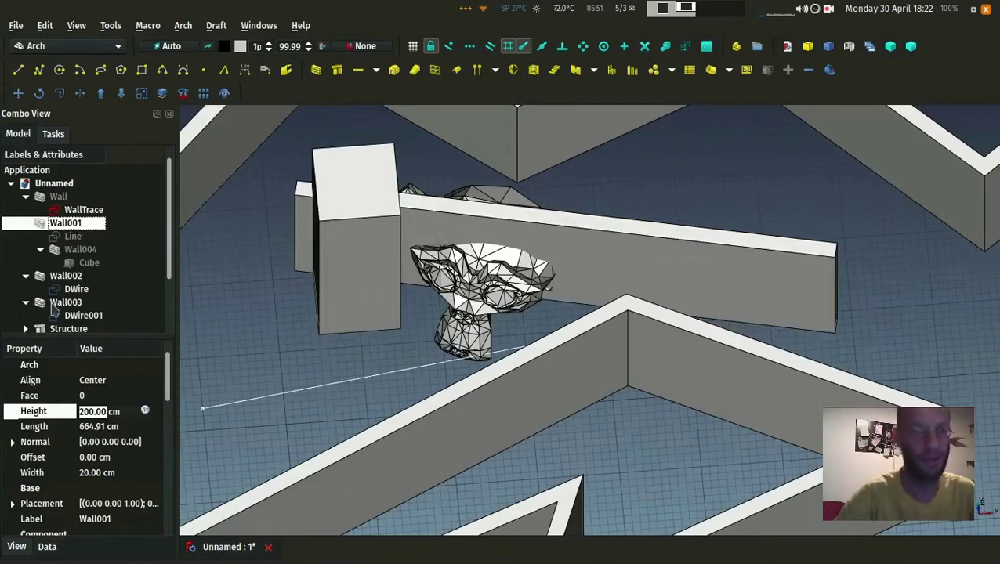
# Subtract the monkey wall from the straight wall so it cuts an opening.
pyautogui.scroll(-2, 49, 314)
pyautogui.click(55, 317)
pyautogui.scroll(2, 53, 274)
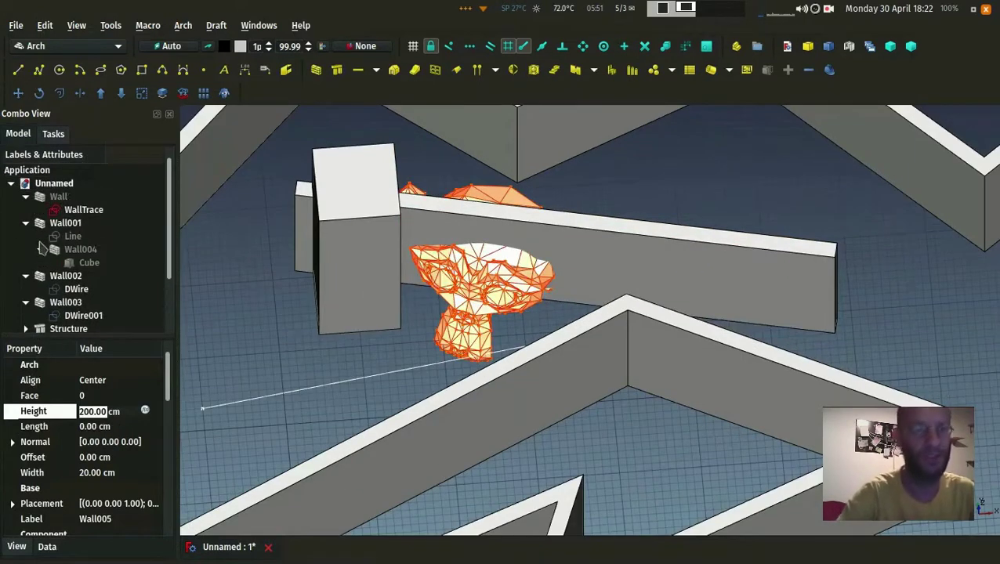
pyautogui.keyDown('ctrl'); pyautogui.click(58, 224); pyautogui.keyUp('ctrl')
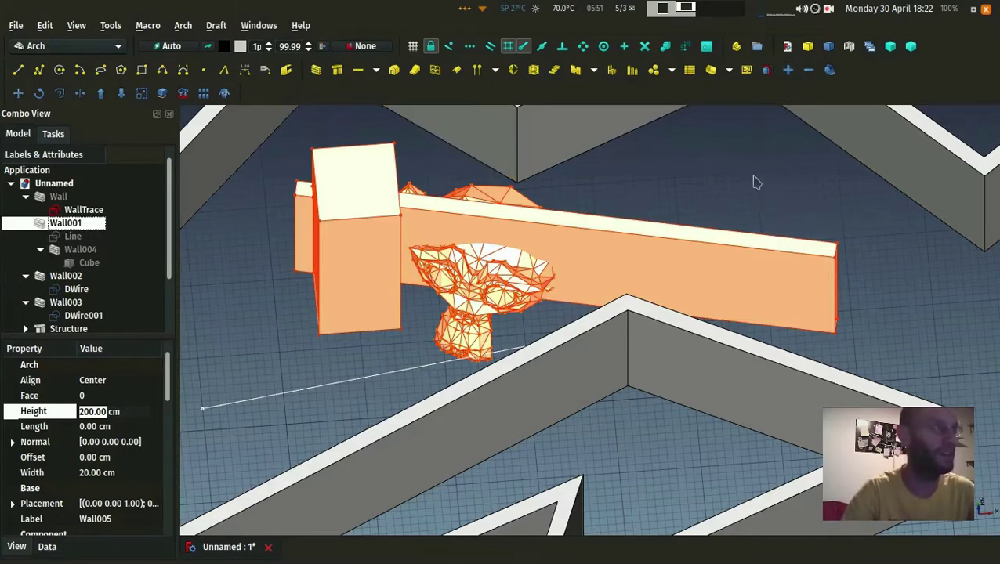
pyautogui.click(282, 300)
pyautogui.scroll(-2, 75, 310)
pyautogui.click(63, 316)
pyautogui.scroll(2, 67, 313)
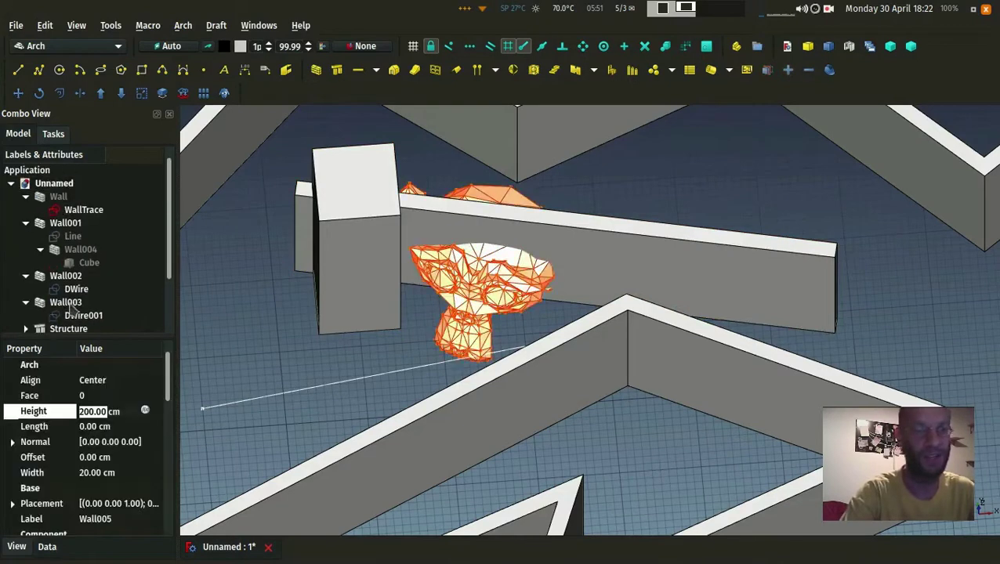
pyautogui.keyDown('ctrl'); pyautogui.click(72, 224); pyautogui.keyUp('ctrl')
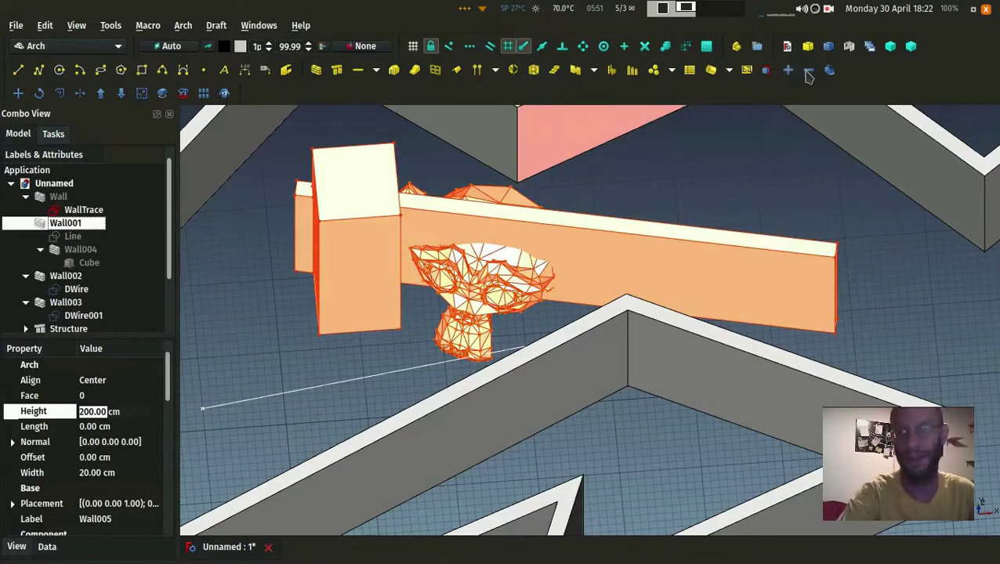
pyautogui.click(808, 70)
pyautogui.moveTo(408, 250); pyautogui.dragTo(510, 282, button='middle')
# Check the straight wall's subtraction components and inspect the monkey-shaped opening from several angles.
pyautogui.doubleClick(63, 223)
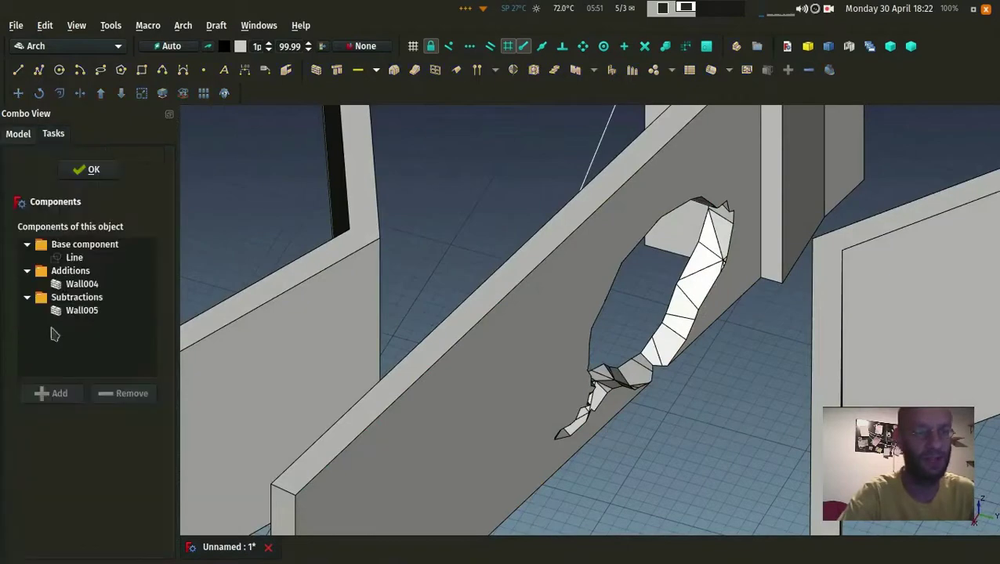
pyautogui.click(91, 312)
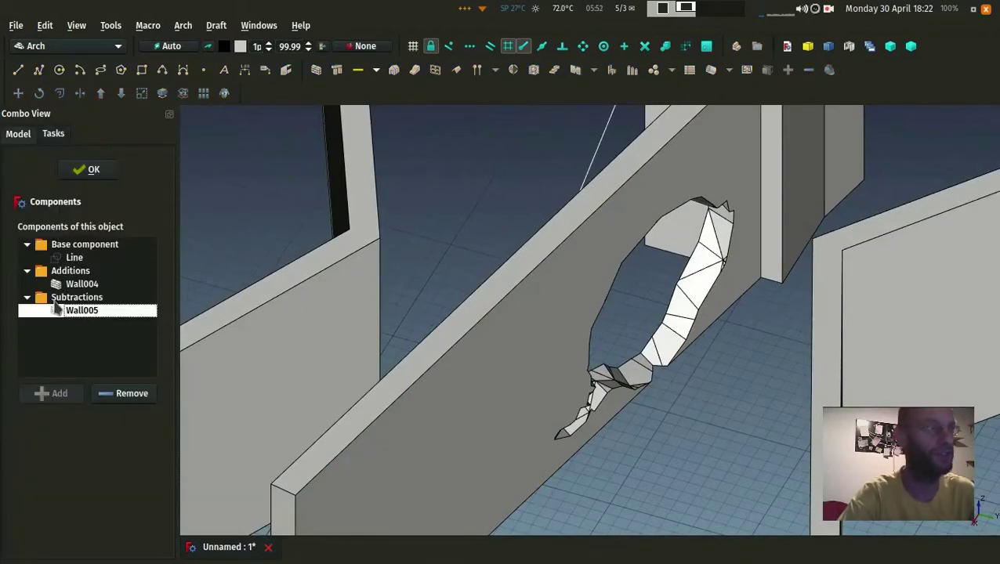
pyautogui.click(93, 170)
pyautogui.moveTo(411, 174); pyautogui.dragTo(372, 254, button='middle')
pyautogui.scroll(-5, 551, 244)
pyautogui.scroll(3, 446, 226)
pyautogui.moveTo(447, 226); pyautogui.dragTo(469, 278, button='middle')
pyautogui.scroll(-1, 373, 257)
pyautogui.scroll(-2, 381, 239)
pyautogui.scroll(2, 469, 278)
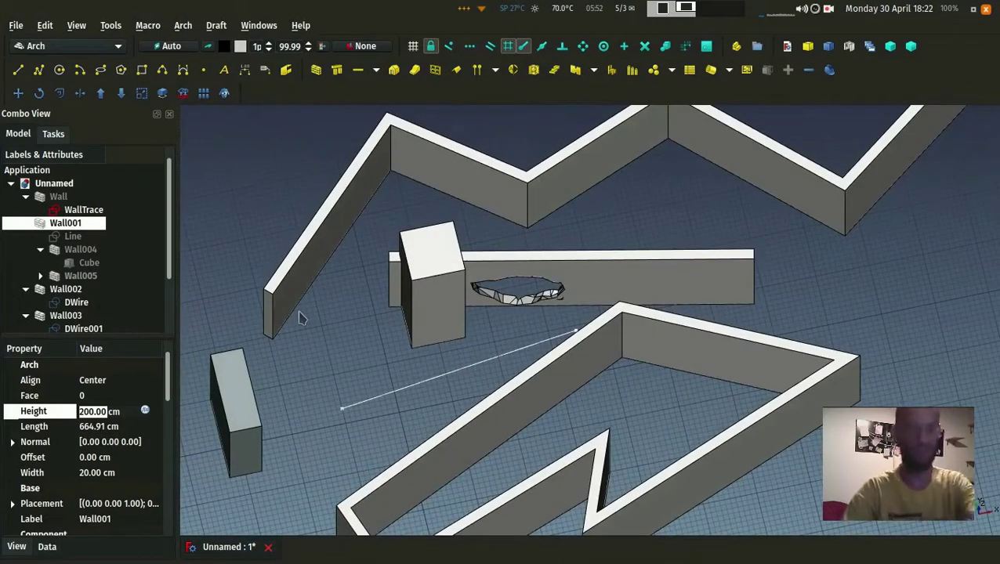
# Draw a wall about 398.5 cm long, 20 cm wide and 200 cm high beside the free end of the zigzag wall.
pyautogui.click(259, 187)
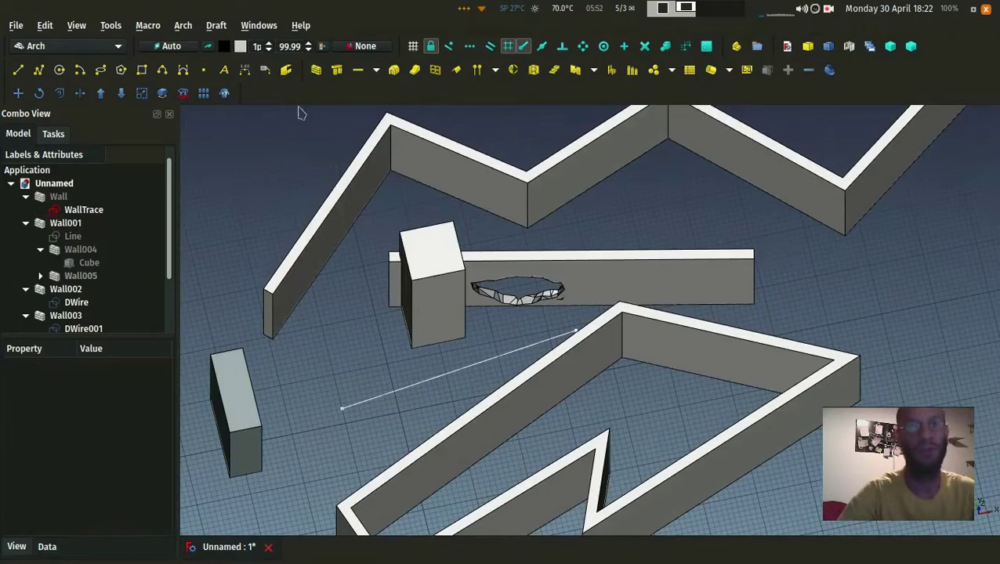
pyautogui.click(318, 72)
pyautogui.scroll(-3, 250, 165)
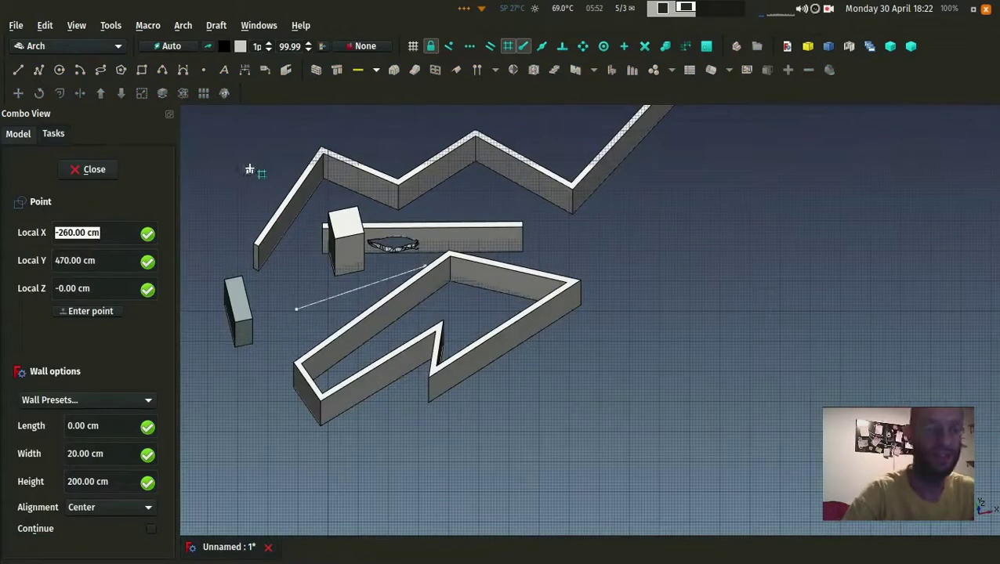
pyautogui.click(242, 179)
pyautogui.click(204, 308)
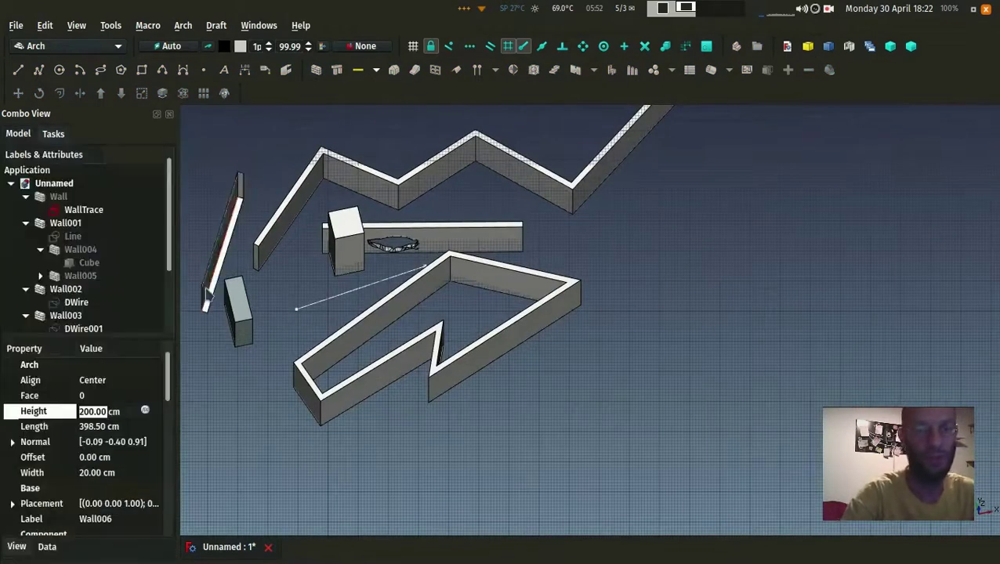
pyautogui.moveTo(225, 208); pyautogui.dragTo(212, 181, button='middle')
# Start a new structure in top view with category HEB and preset HEB320.
pyautogui.press('2')
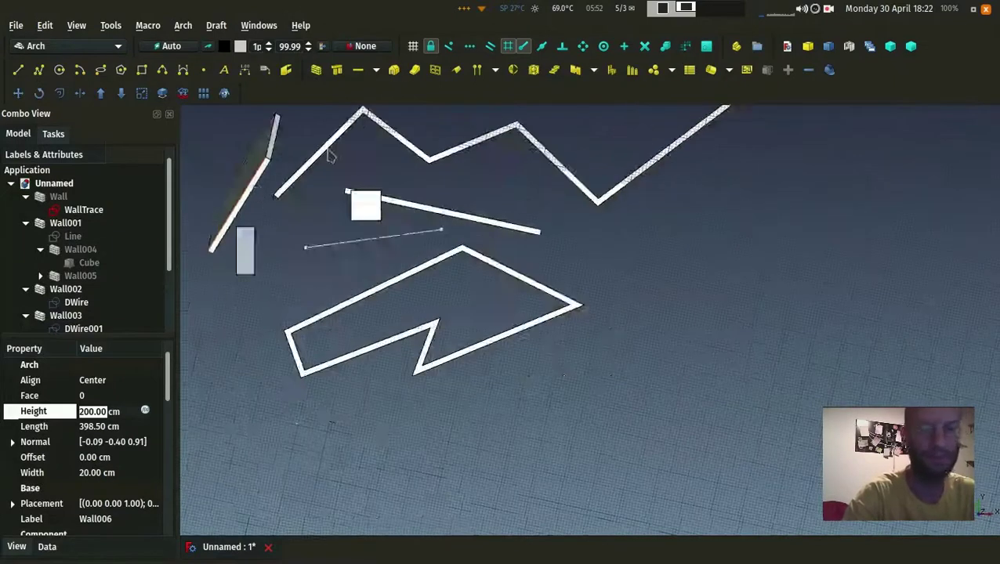
pyautogui.click(357, 270)
pyautogui.moveTo(375, 212); pyautogui.dragTo(343, 90, button='middle')
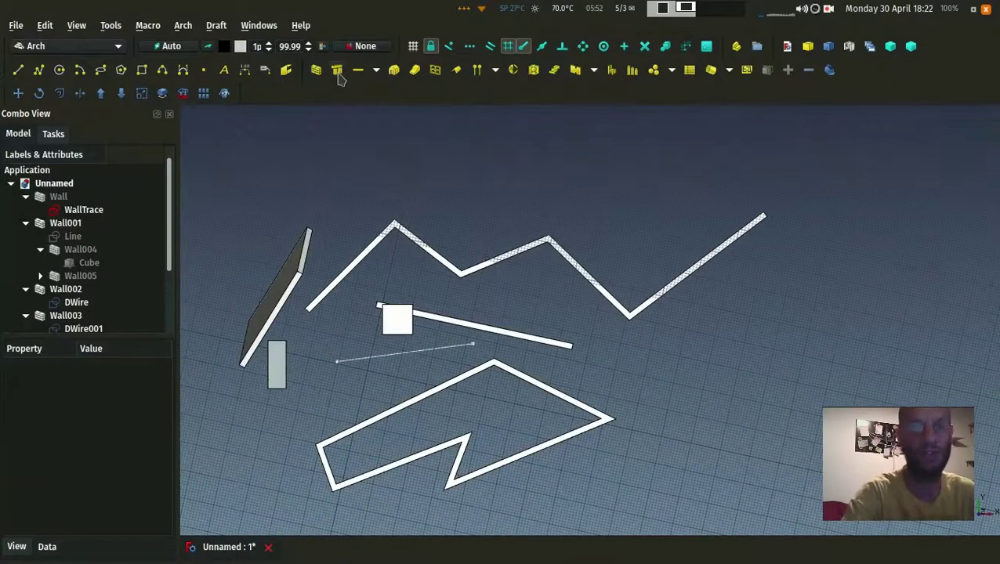
pyautogui.click(337, 70)
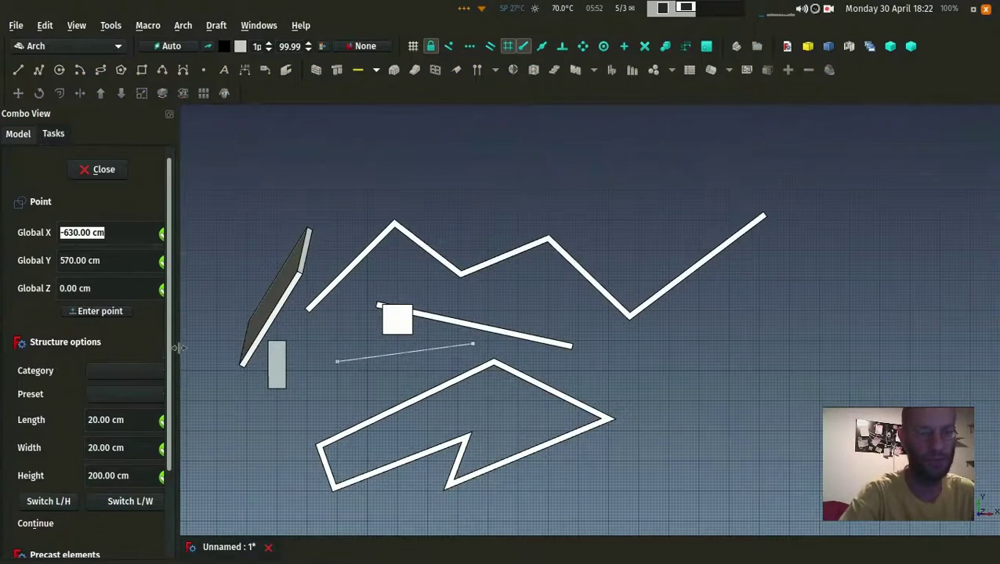
pyautogui.moveTo(178, 348); pyautogui.dragTo(212, 356)
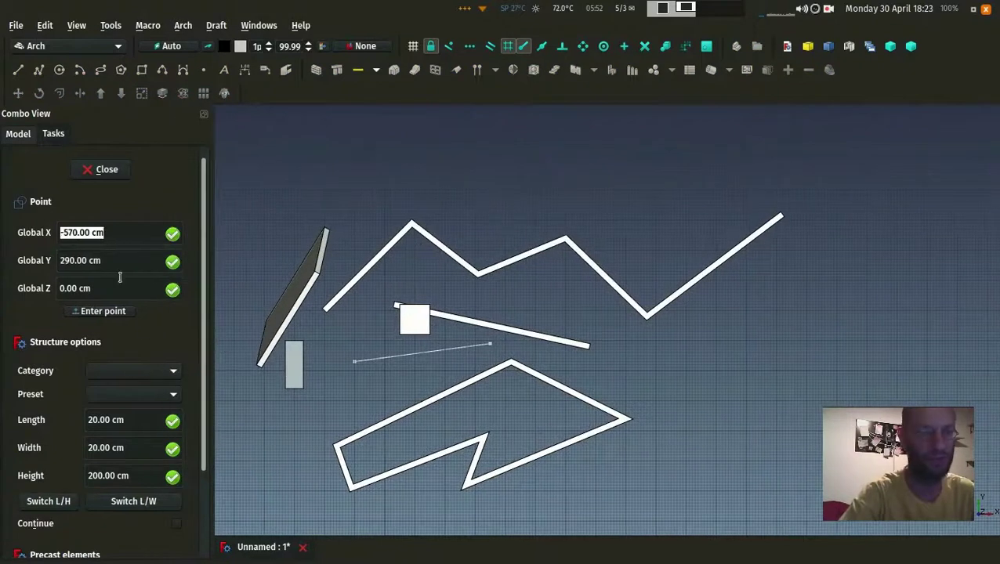
pyautogui.click(143, 377)
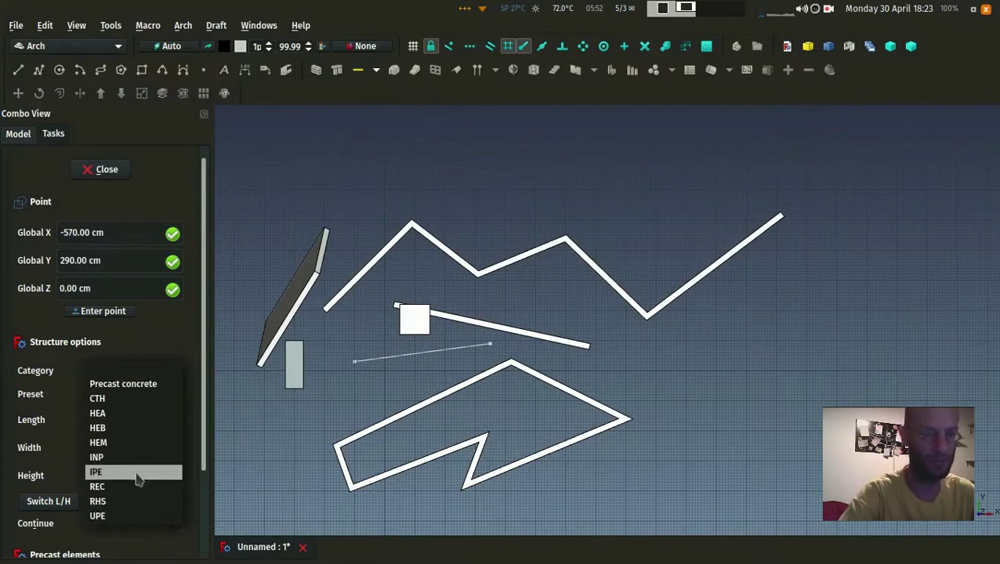
pyautogui.click(132, 428)
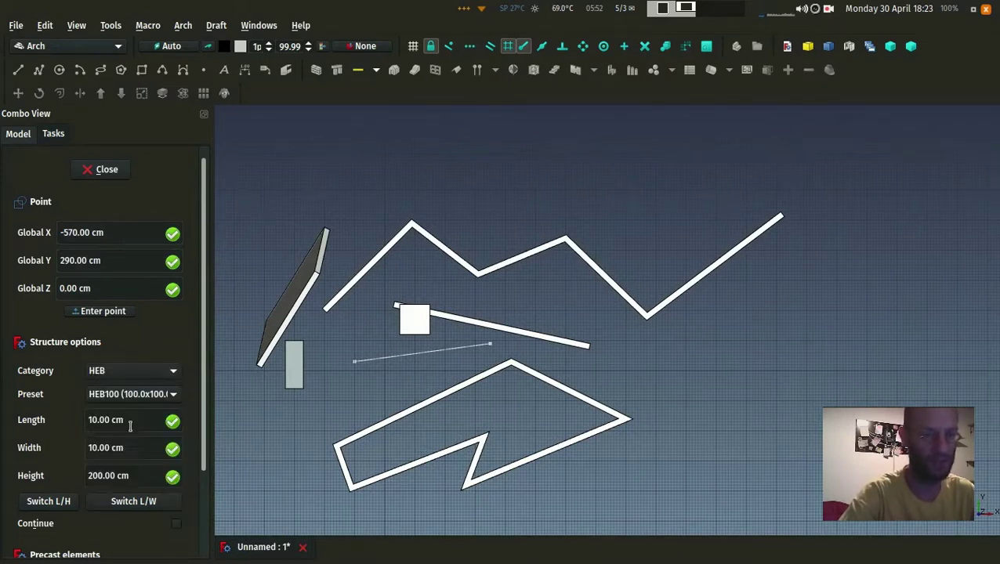
pyautogui.click(132, 394)
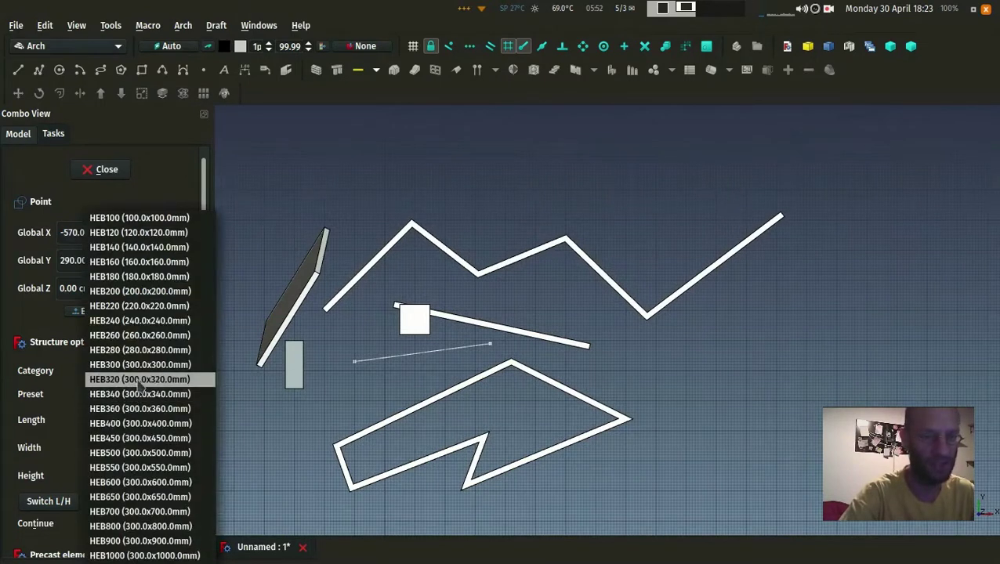
pyautogui.click(139, 379)
# Place the 200 cm high HEB320 structure near the zigzag wall at about X -100 cm, Y 430 cm.
pyautogui.scroll(6, 357, 216)
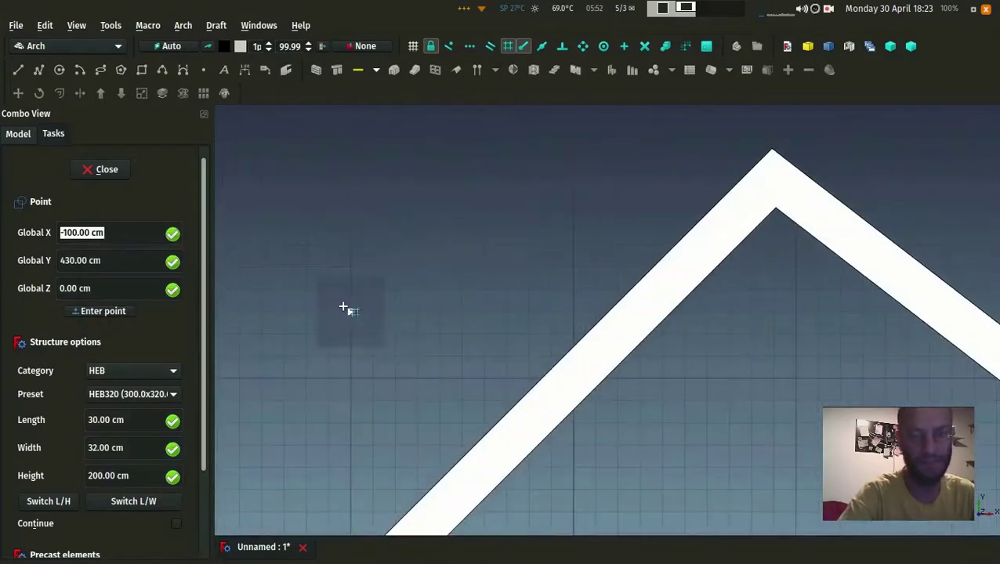
pyautogui.click(350, 315)
pyautogui.moveTo(315, 325); pyautogui.dragTo(415, 329, button='middle')
pyautogui.click(416, 330)
# Hide the HEB320 structure and examine its base profile near the origin.
pyautogui.scroll(-2, 125, 239)
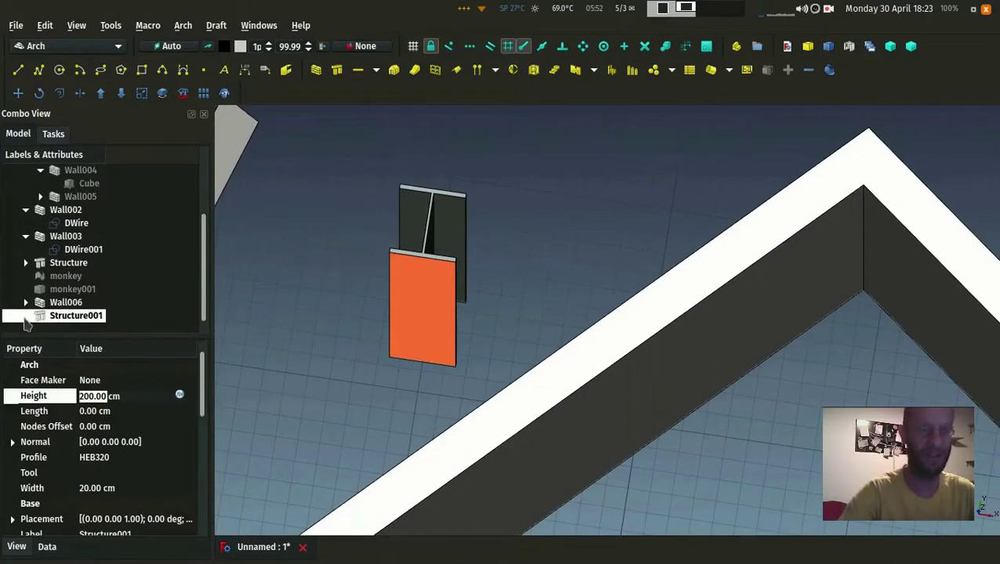
pyautogui.click(26, 315)
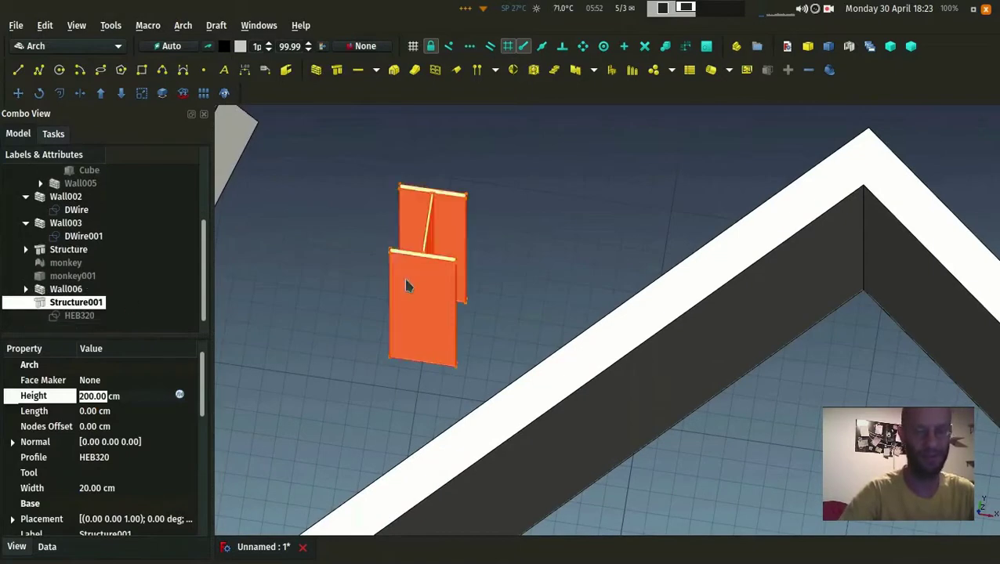
pyautogui.press('space')
pyautogui.click(71, 316)
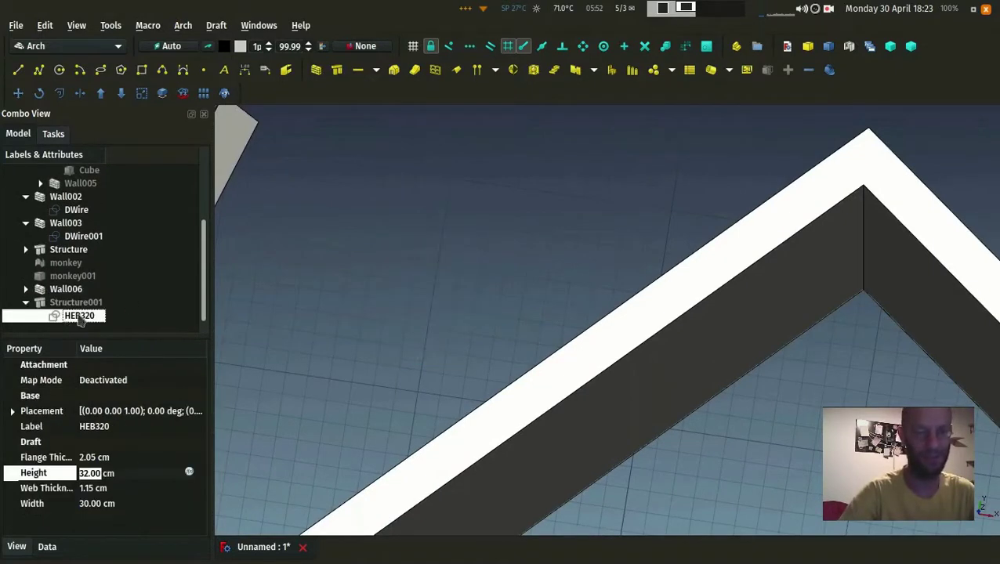
pyautogui.scroll(-5, 243, 287)
pyautogui.scroll(5, 429, 326)
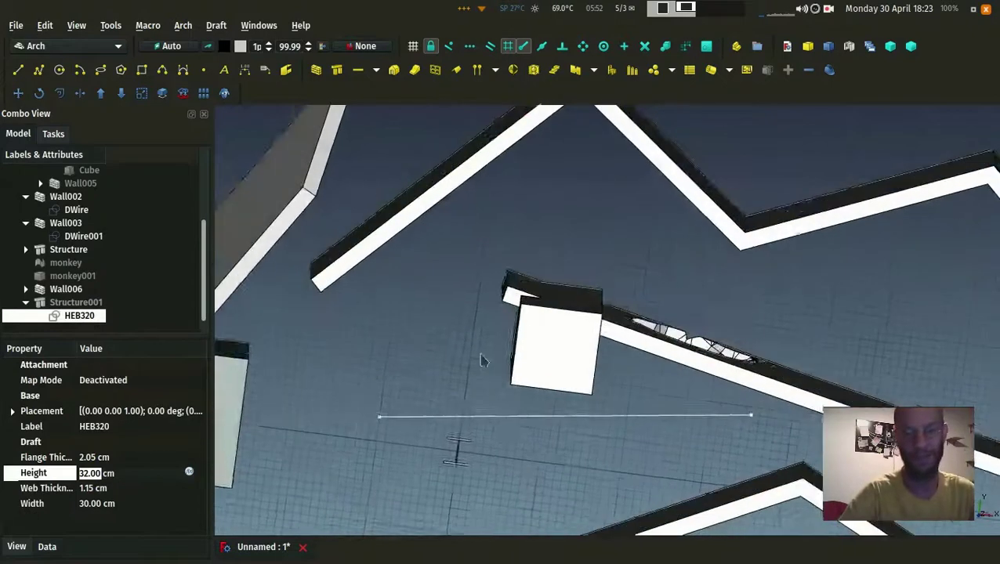
pyautogui.scroll(6, 472, 463)
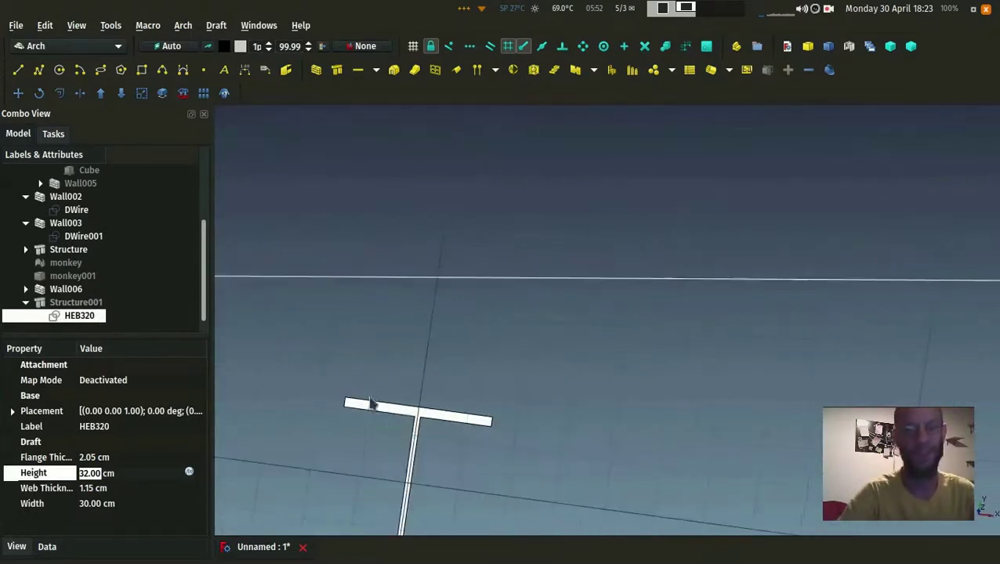
pyautogui.scroll(-5, 376, 415)
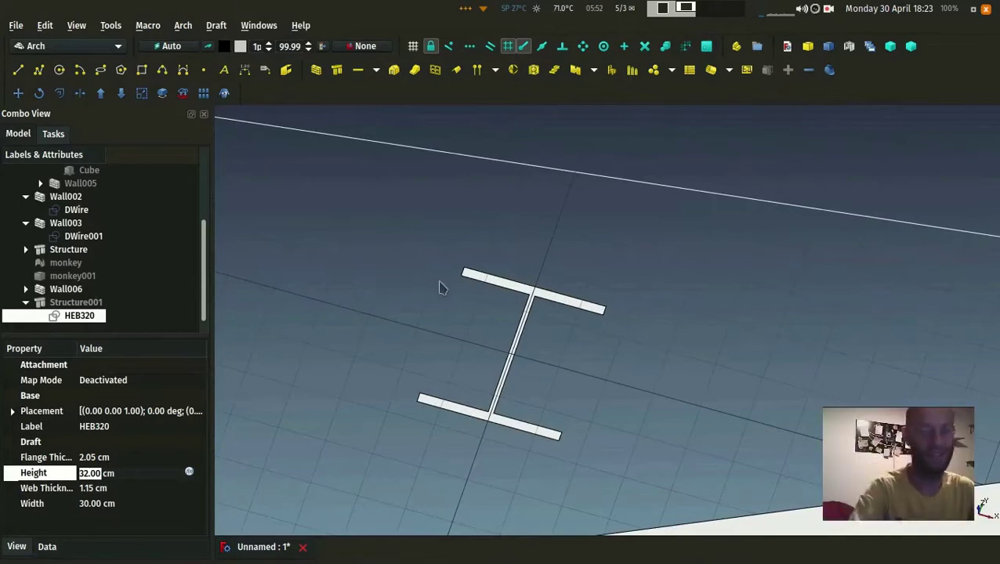
# Draw a closed C-shaped wire in top view, about 60 cm wide and 50 cm high with 10 cm thick arms, starting near X -60, Y 100 cm.
pyautogui.press('2')
pyautogui.moveTo(455, 290); pyautogui.dragTo(493, 440, button='middle')
pyautogui.scroll(5, 430, 238)
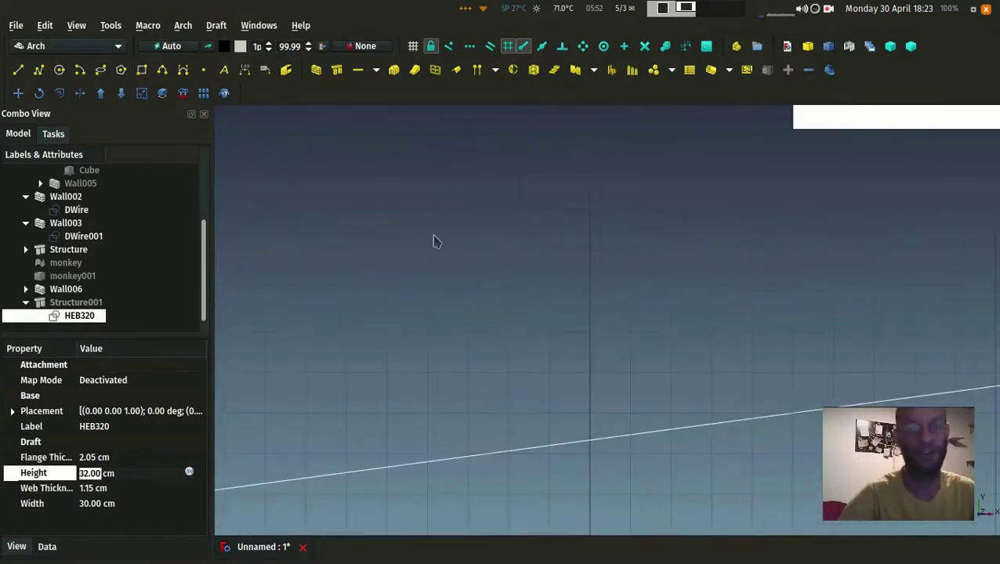
pyautogui.click(39, 70)
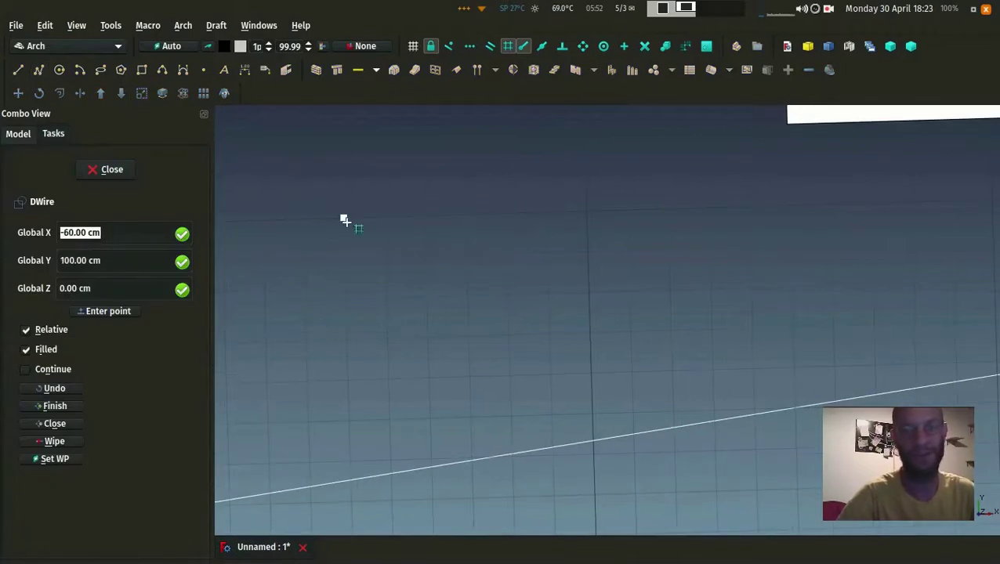
pyautogui.press('shift')
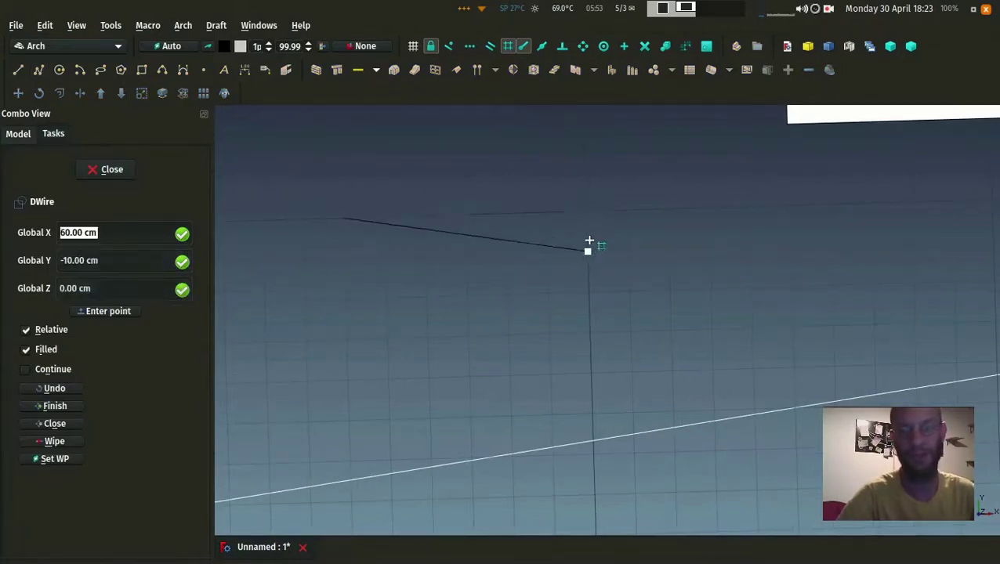
pyautogui.click(587, 211)
pyautogui.press('shift')
pyautogui.click(385, 259)
pyautogui.click(389, 379)
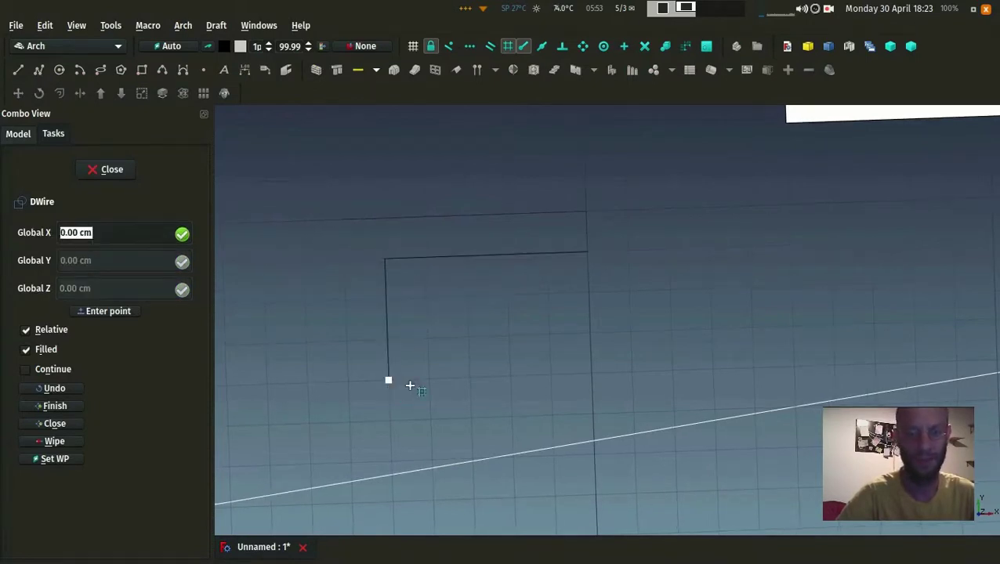
pyautogui.click(591, 373)
pyautogui.click(592, 413)
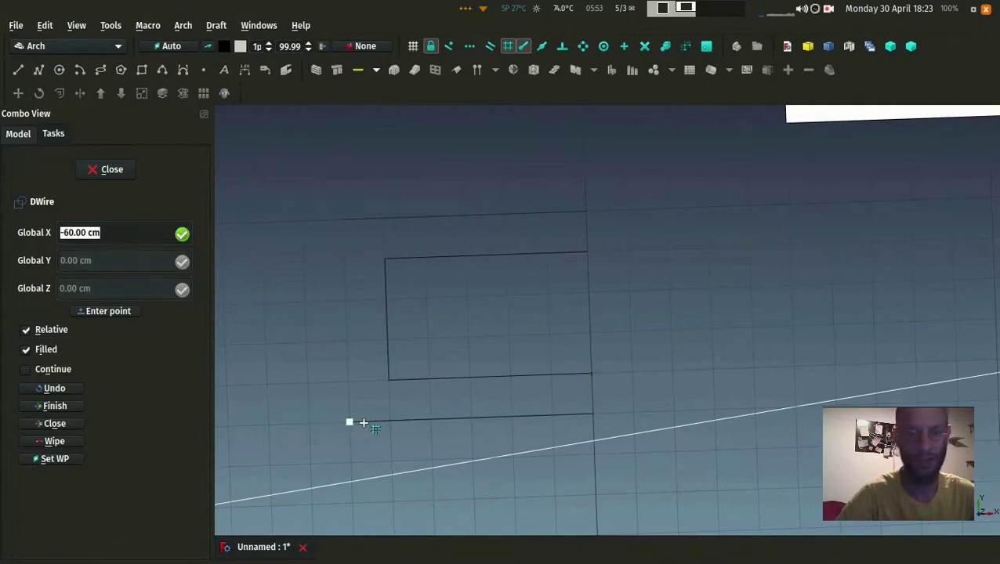
pyautogui.keyDown('shift'); pyautogui.click(351, 422); pyautogui.keyUp('shift')
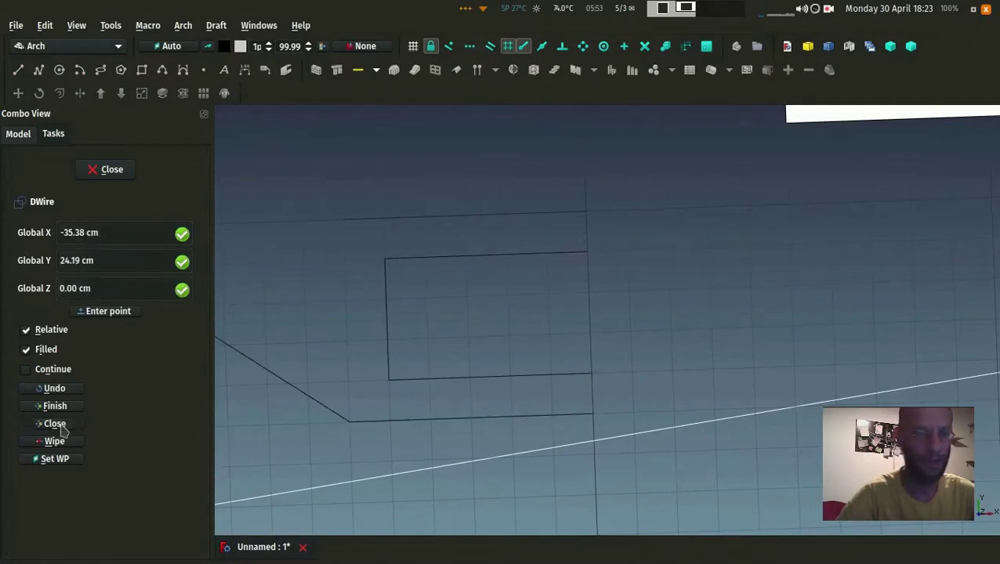
pyautogui.click(55, 423)
# Create a structure from the C-shaped wire and view the extruded channel profile among the other walls.
pyautogui.scroll(-3, 420, 308)
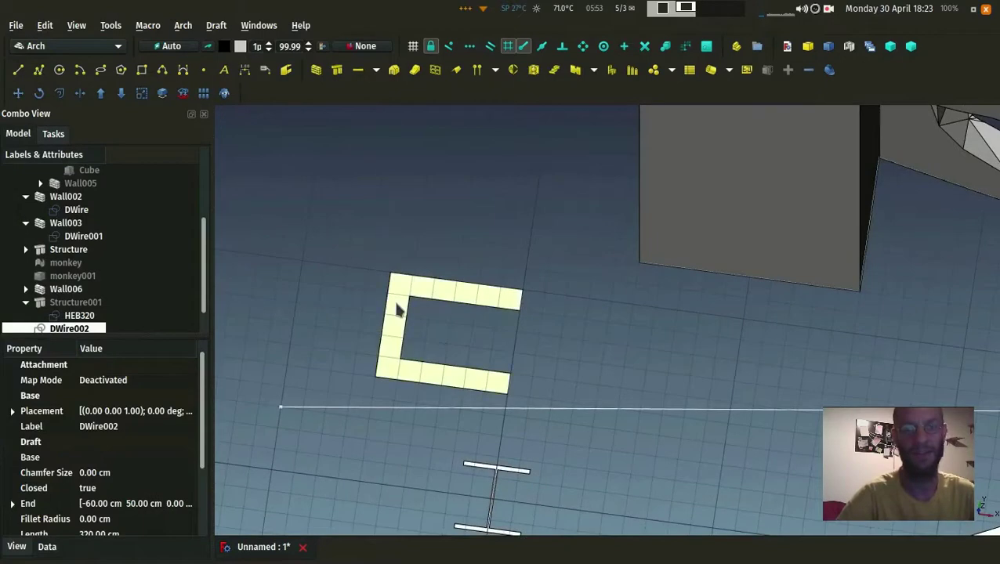
pyautogui.click(337, 70)
pyautogui.moveTo(392, 156); pyautogui.dragTo(546, 276, button='middle')
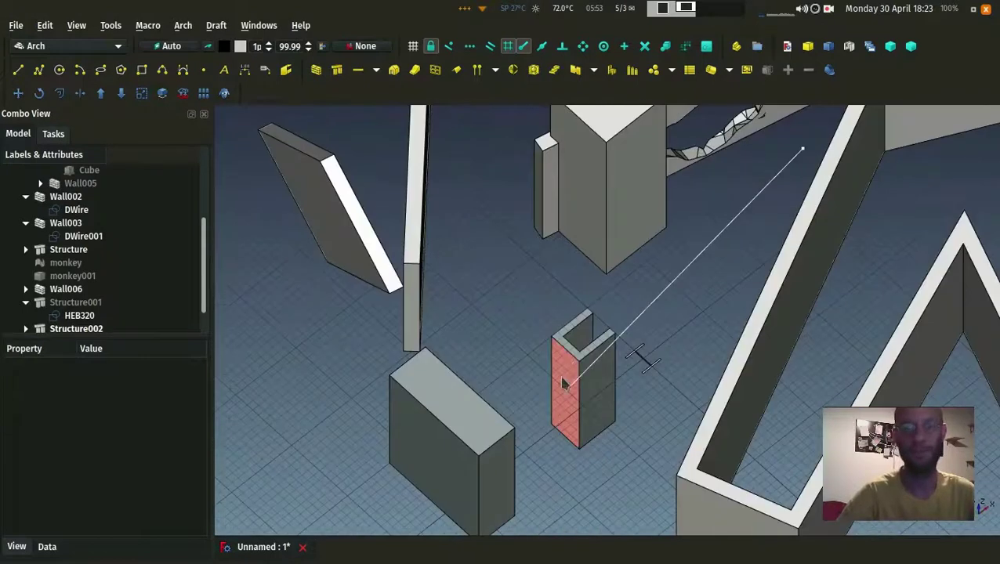
pyautogui.moveTo(546, 316); pyautogui.dragTo(396, 301, button='middle')
pyautogui.scroll(-5, 401, 304)
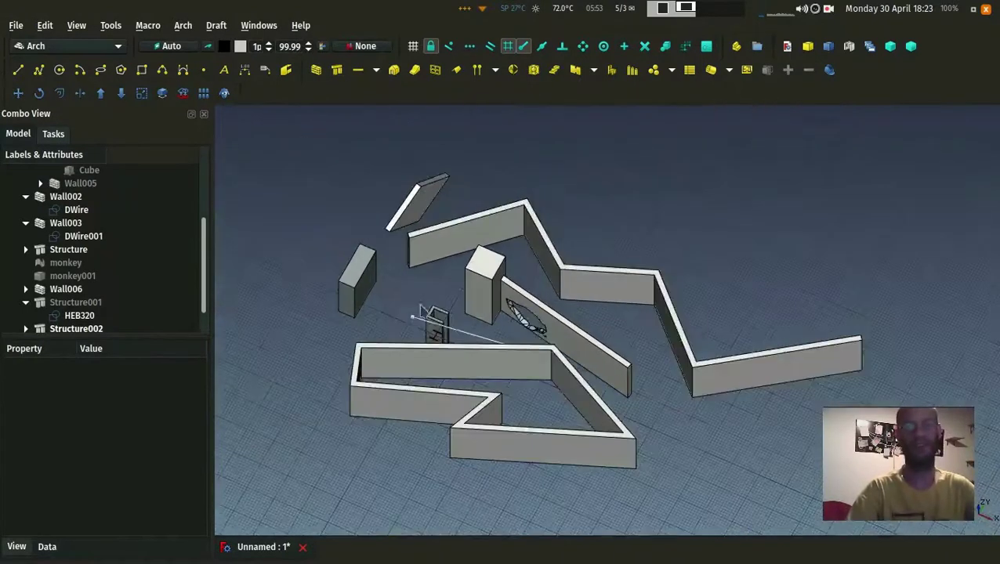
pyautogui.moveTo(412, 306); pyautogui.dragTo(431, 296, button='middle')
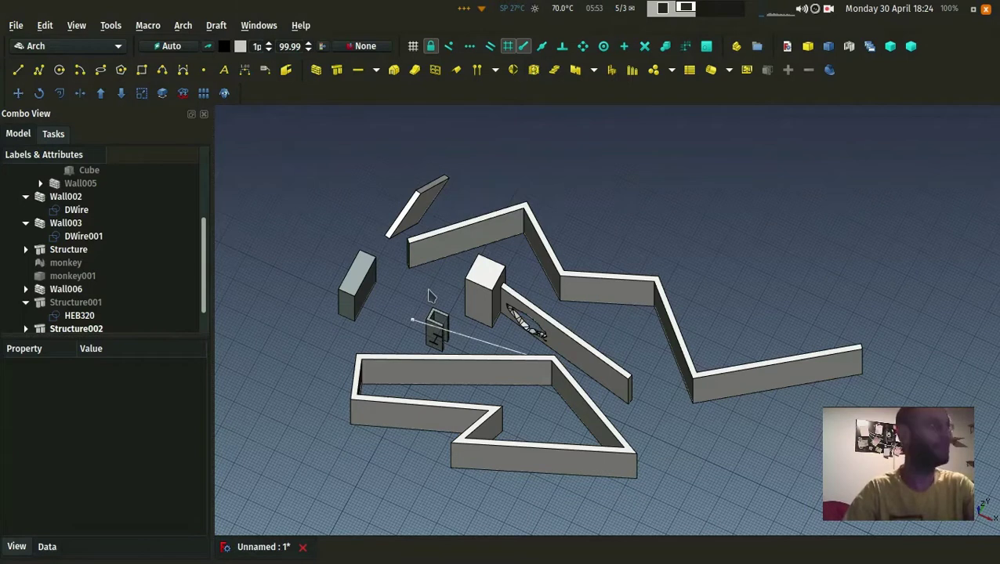
# Draw a diagonal line about 311 cm long in top view beside the zigzag wall's first segment, ending at X 130 cm, Y 640 cm.
pyautogui.press('2')
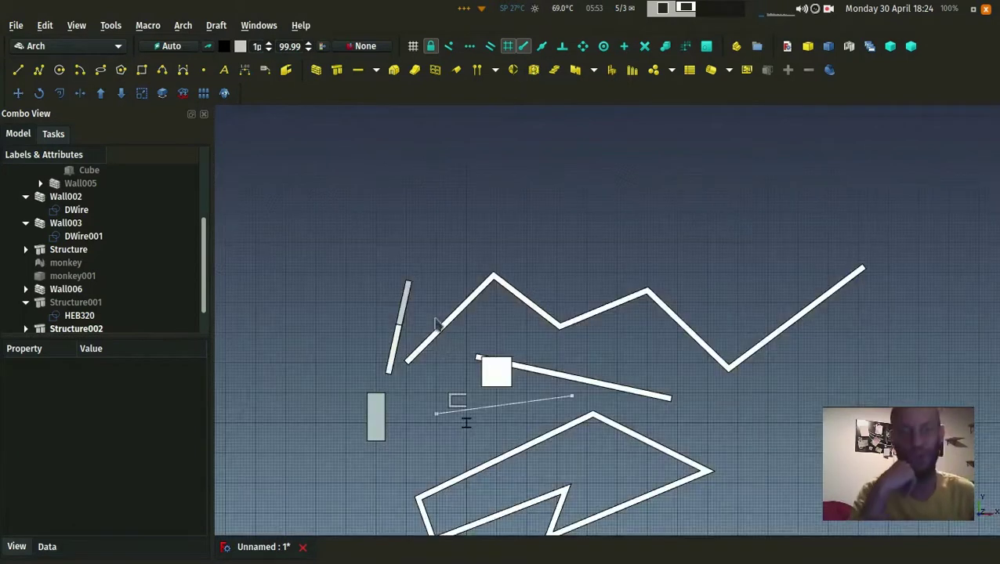
pyautogui.scroll(3, 439, 345)
pyautogui.click(18, 70)
pyautogui.click(436, 261)
pyautogui.click(591, 124)
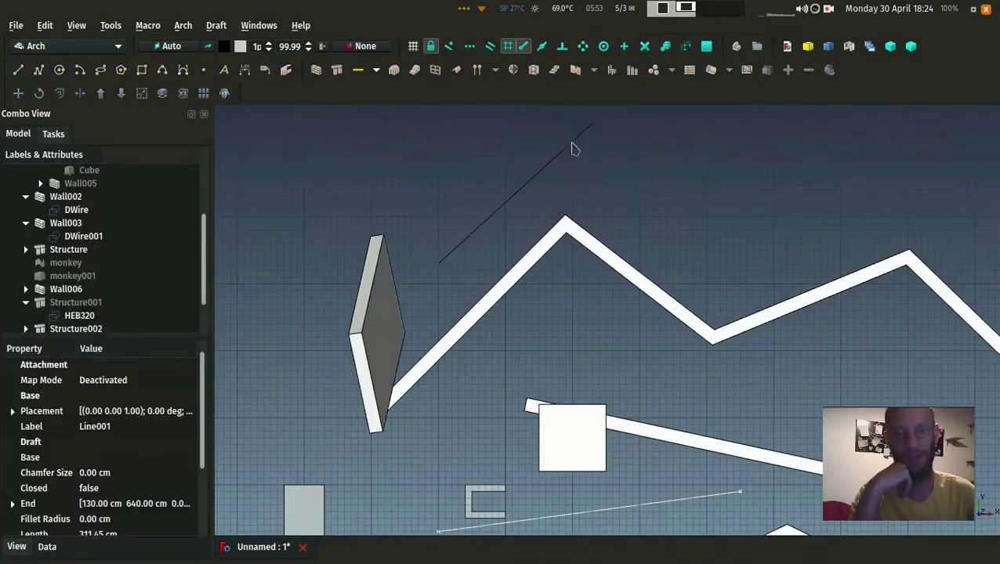
# Create a wall 20 cm wide and 200 cm high from the new diagonal line.
pyautogui.moveTo(473, 186); pyautogui.dragTo(300, 269, button='middle')
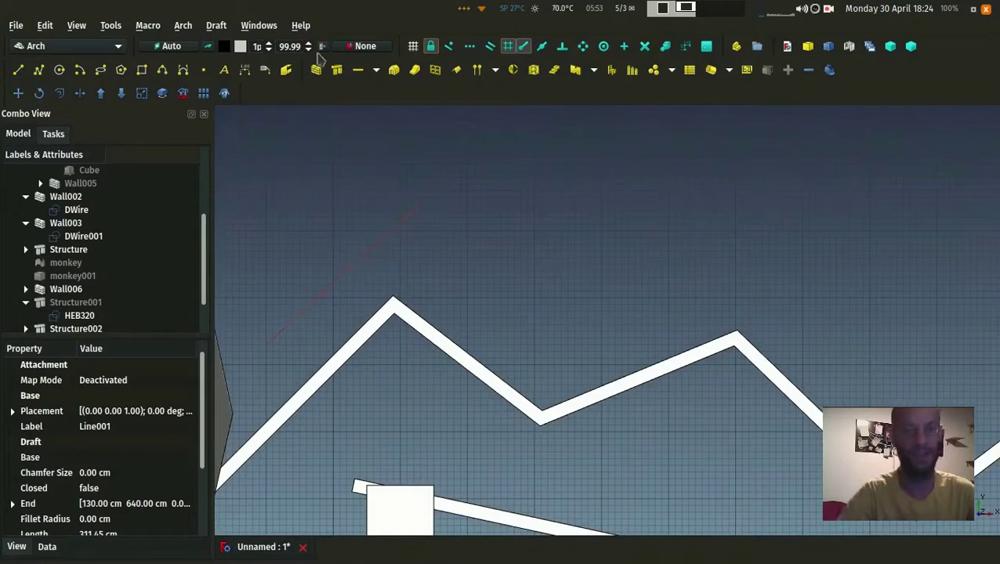
pyautogui.click(315, 70)
pyautogui.scroll(3, 351, 268)
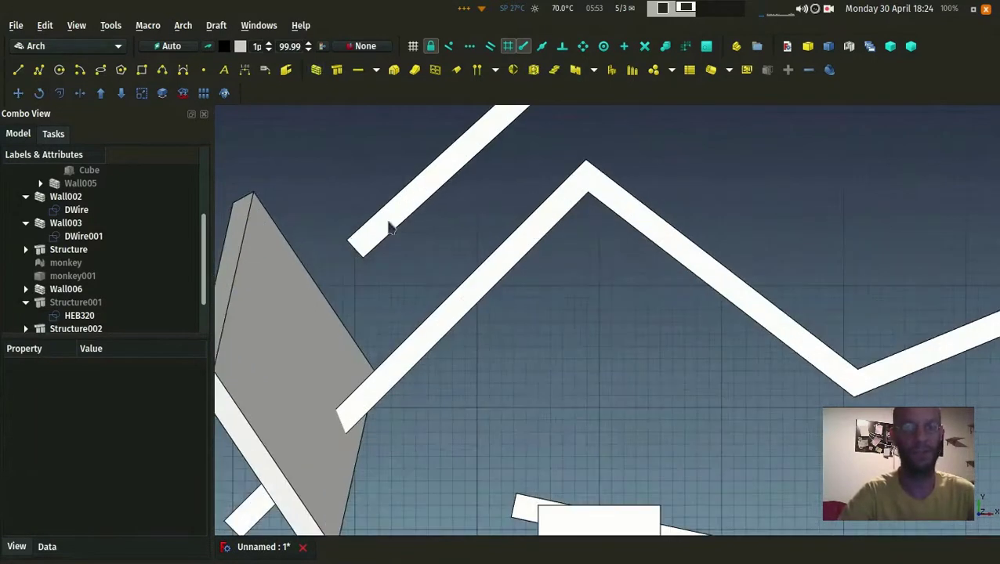
# Switch the view to wireframe and reveal the new wall's base line, Line001.
pyautogui.click(88, 412)
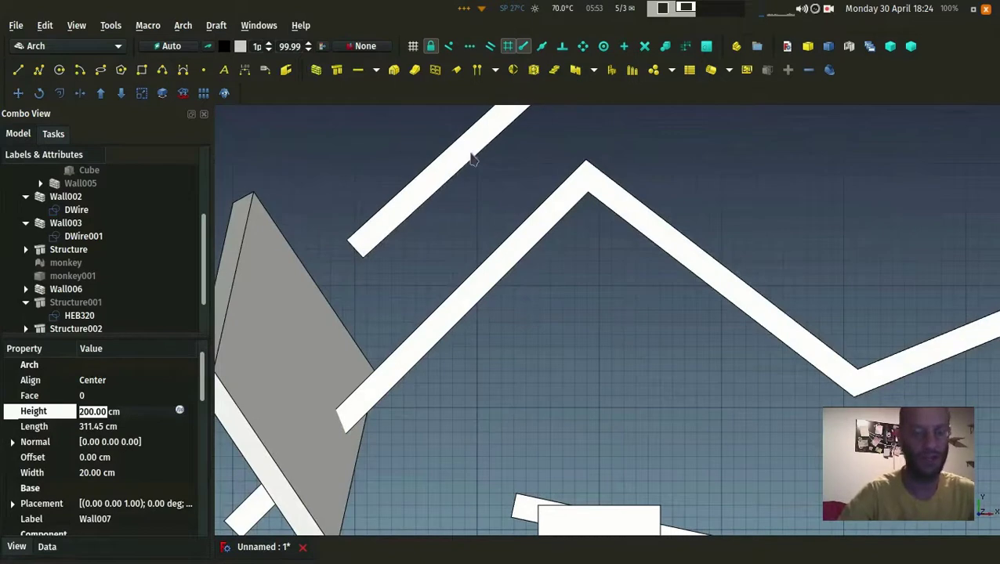
pyautogui.press('v')
pyautogui.press('3')
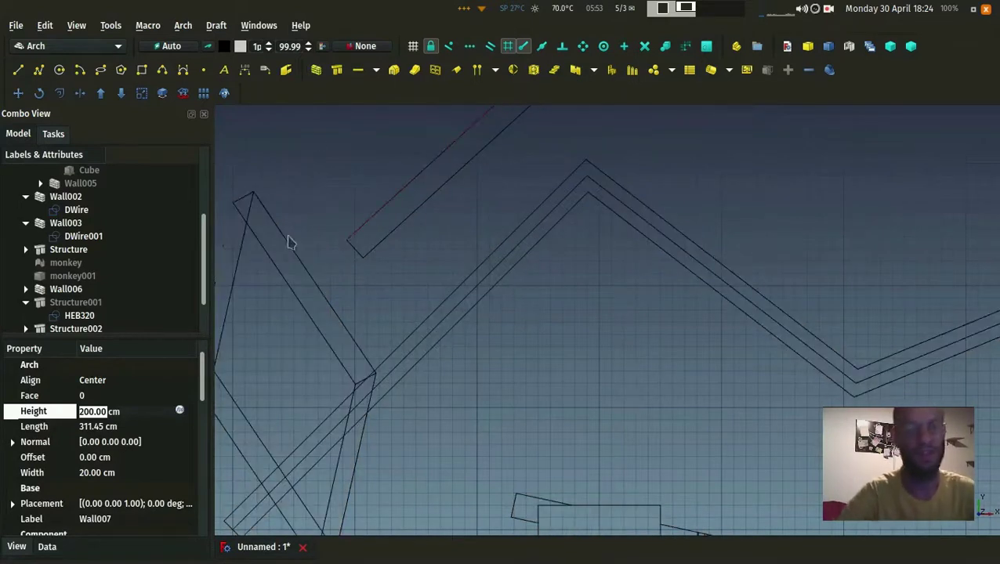
pyautogui.scroll(-1, 68, 296)
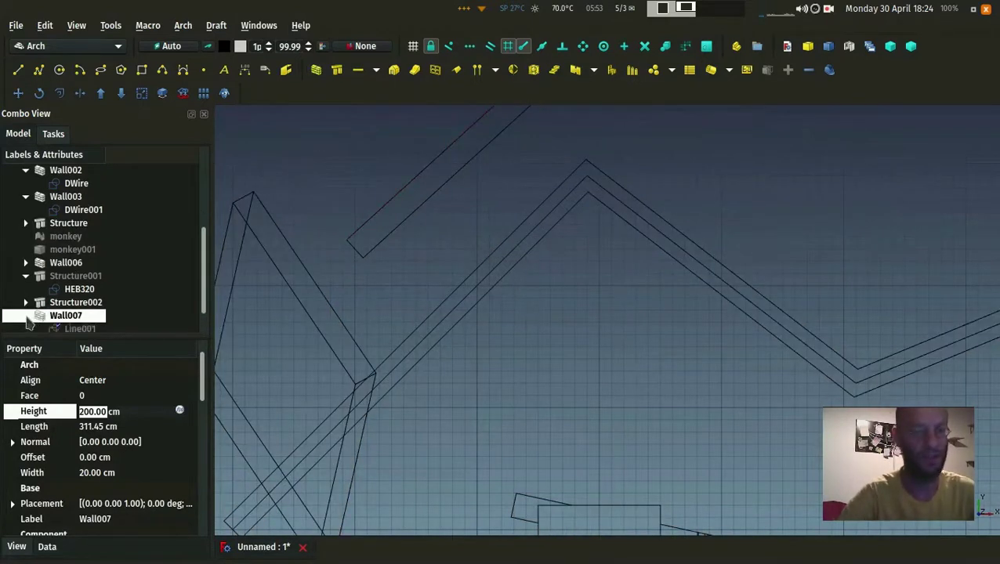
pyautogui.click(26, 315)
pyautogui.click(67, 315)
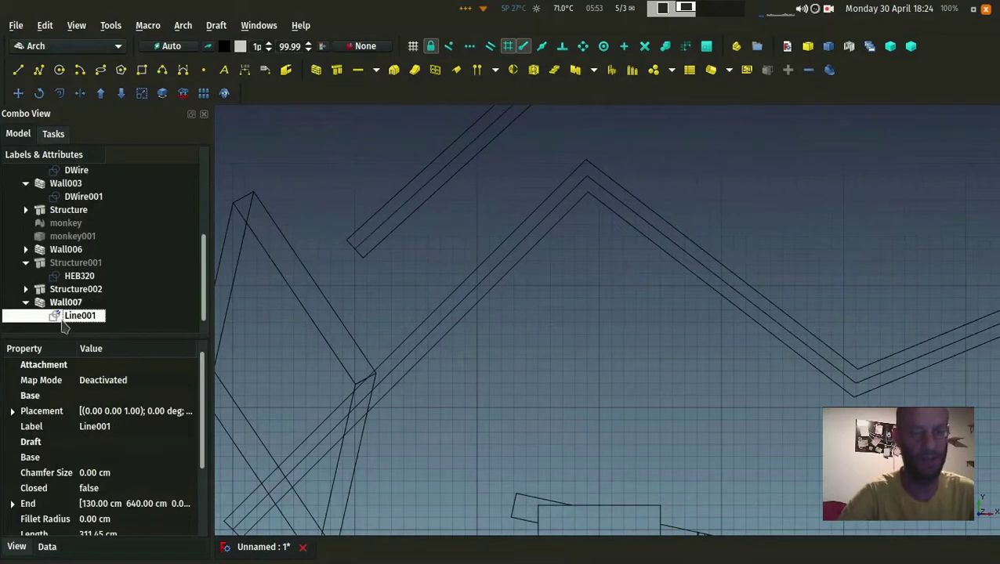
pyautogui.moveTo(409, 233); pyautogui.dragTo(409, 298, button='middle')
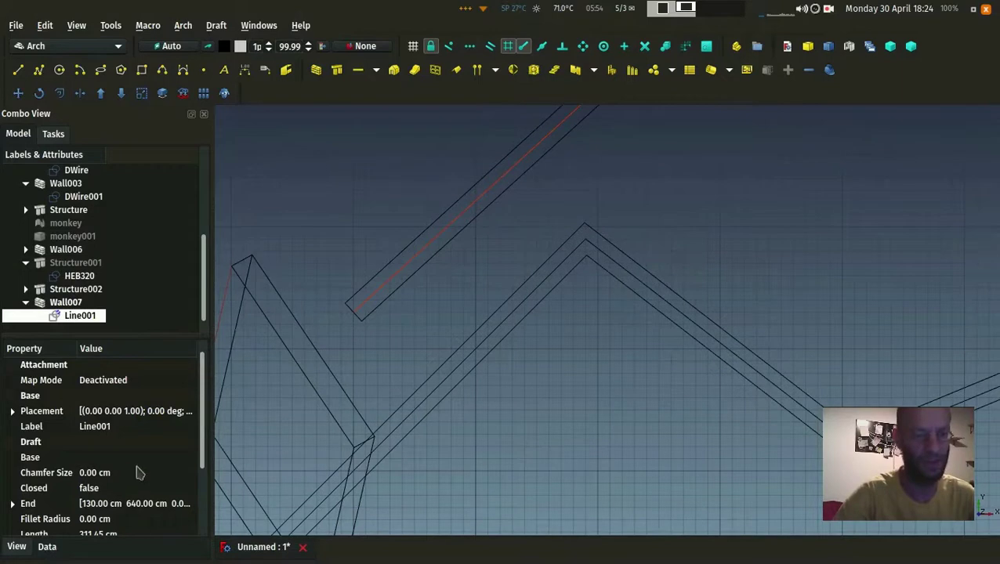
# Set the base line's colour to pure blue (0, 0, 255) and increase its line width.
pyautogui.scroll(-2, 139, 470)
pyautogui.click(15, 550)
pyautogui.scroll(-2, 129, 472)
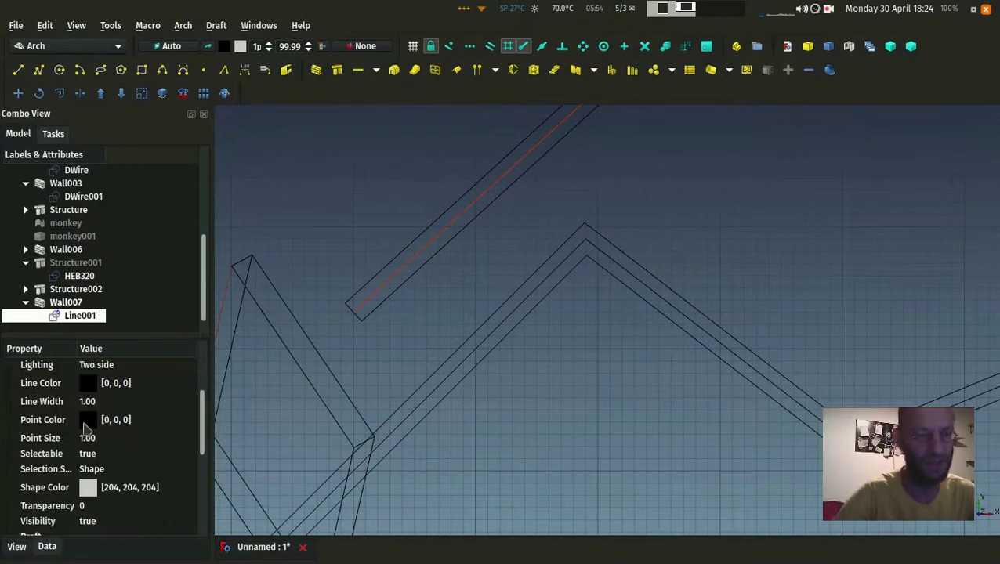
pyautogui.scroll(1, 112, 414)
pyautogui.click(115, 436)
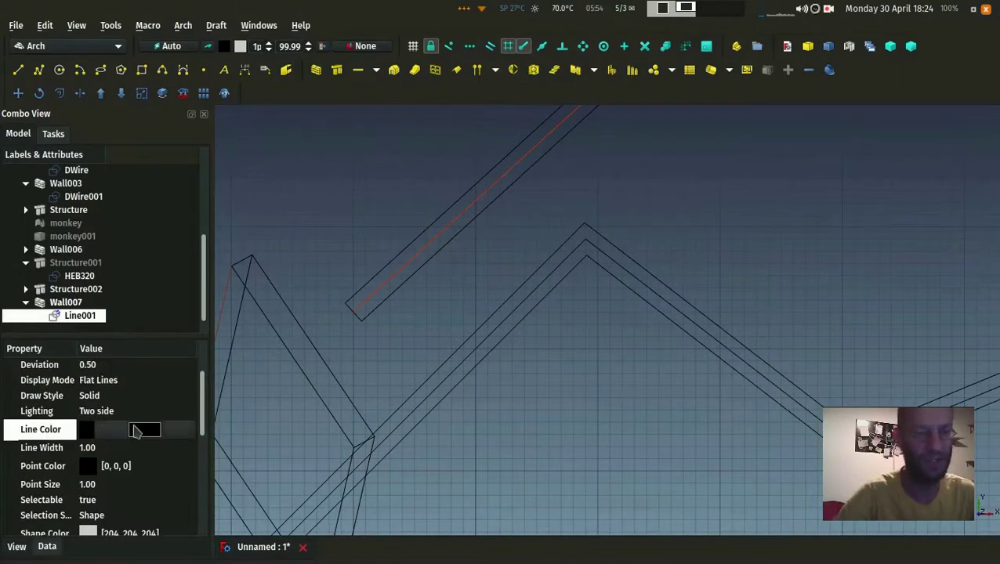
pyautogui.click(140, 429)
pyautogui.click(324, 207)
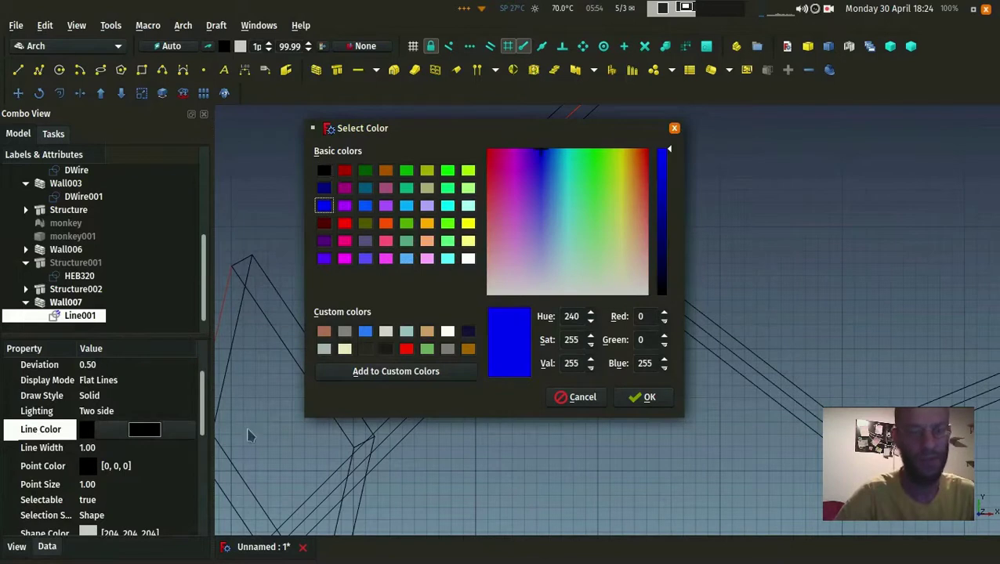
pyautogui.click(641, 398)
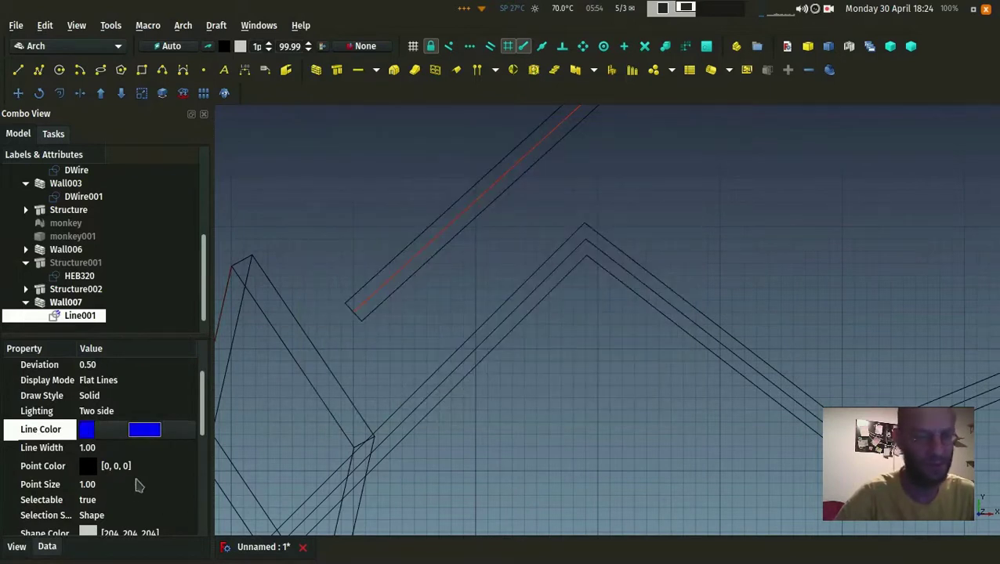
pyautogui.click(127, 449)
pyautogui.scroll(6, 127, 450)
pyautogui.click(342, 235)
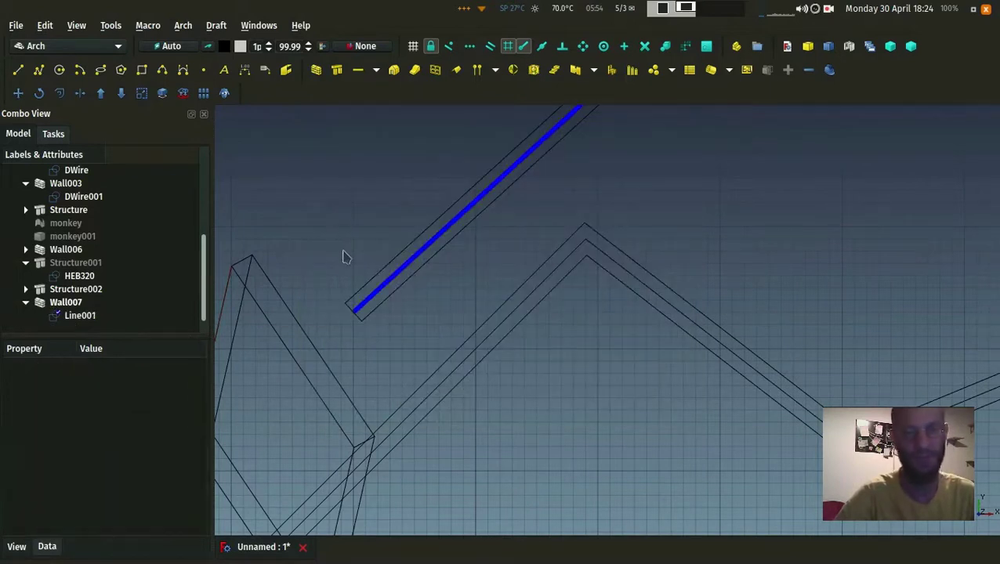
# Set the alignment of the diagonal wall Wall007 to Left relative to its blue base line.
pyautogui.click(360, 292)
pyautogui.moveTo(348, 251); pyautogui.dragTo(317, 346, button='middle')
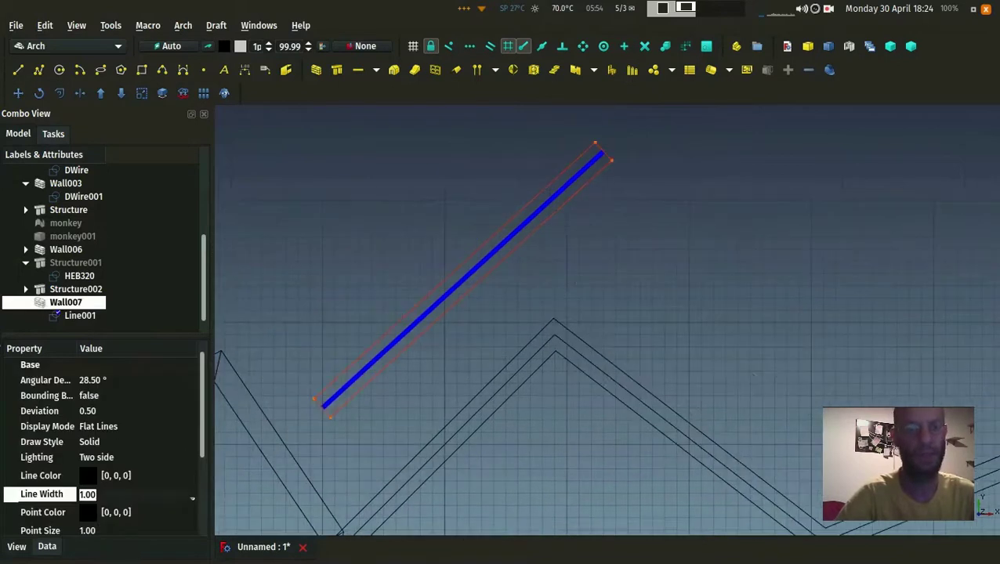
pyautogui.click(47, 552)
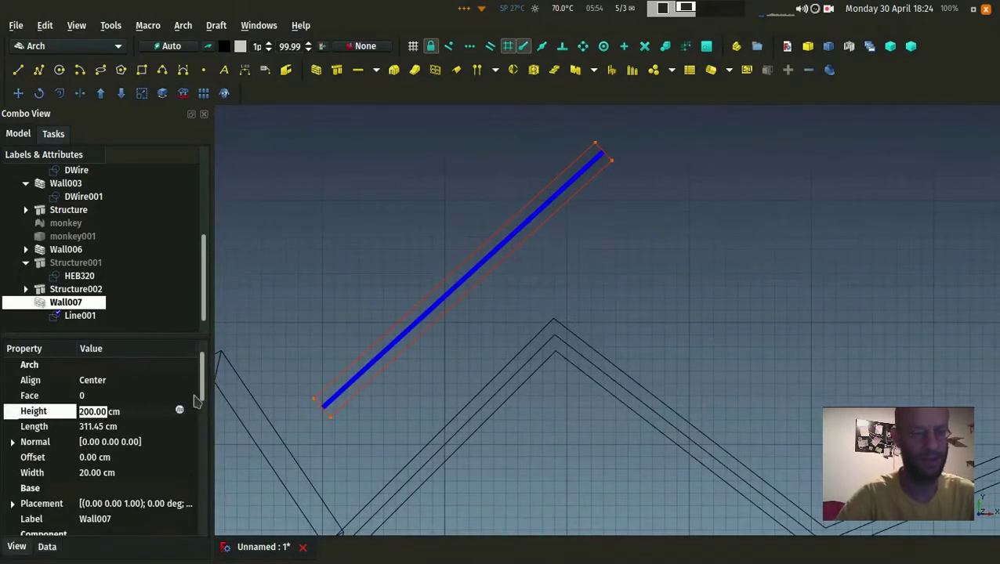
pyautogui.click(114, 384)
pyautogui.click(113, 384)
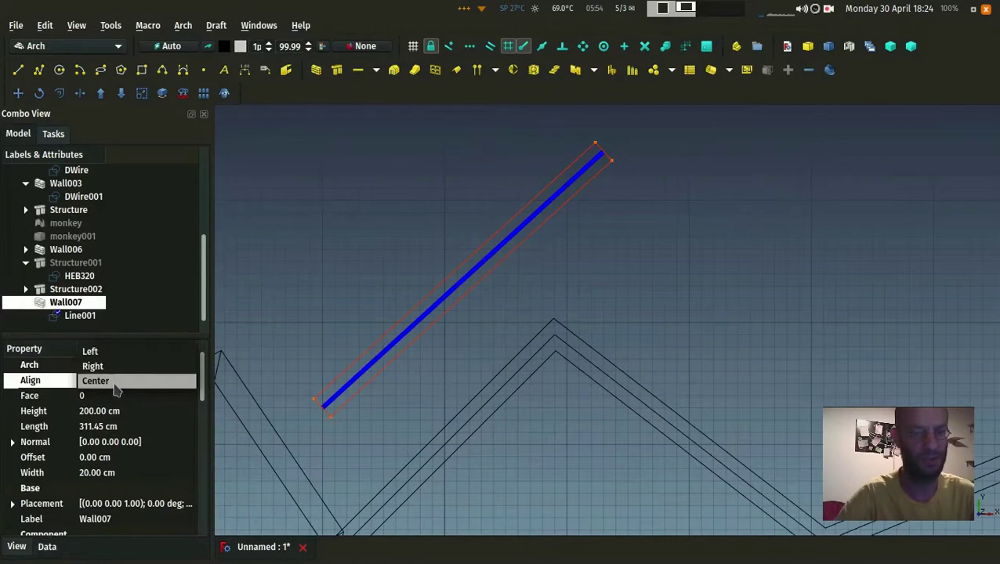
pyautogui.click(116, 351)
pyautogui.click(311, 327)
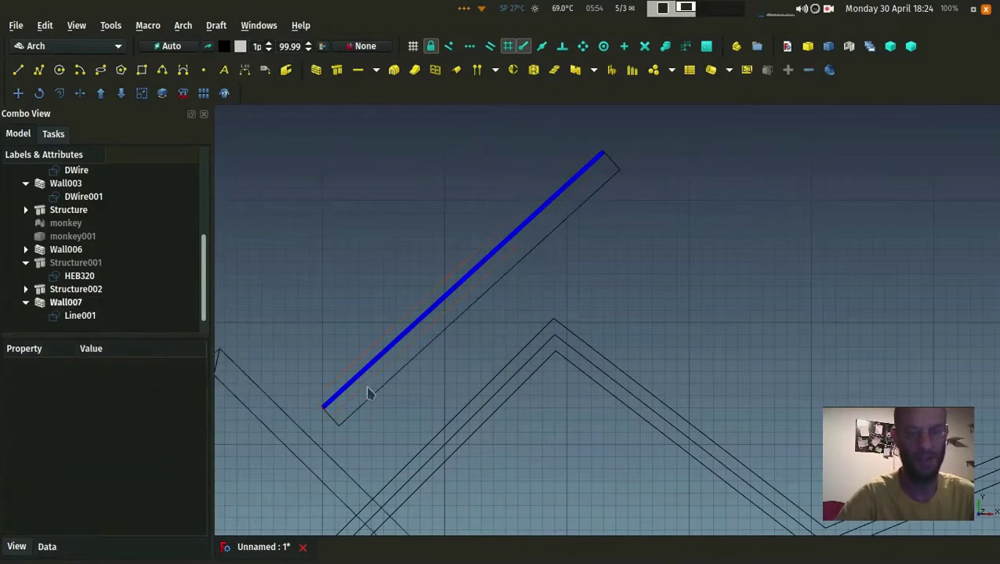
# Set the left-aligned wall's offset from its base line to 10 cm.
pyautogui.click(389, 373)
pyautogui.moveTo(389, 373); pyautogui.dragTo(376, 267, button='middle')
pyautogui.scroll(-1, 149, 453)
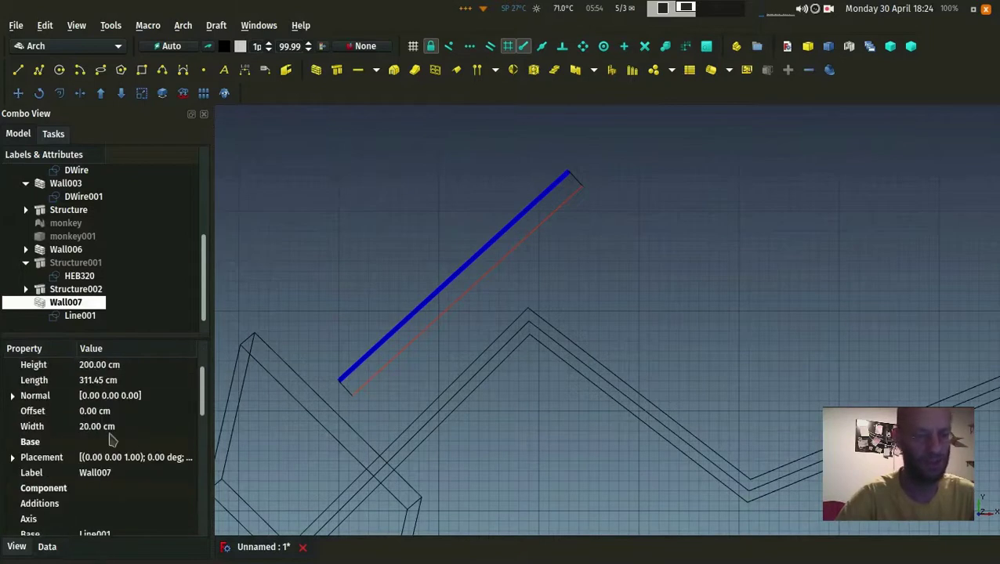
pyautogui.scroll(1, 112, 440)
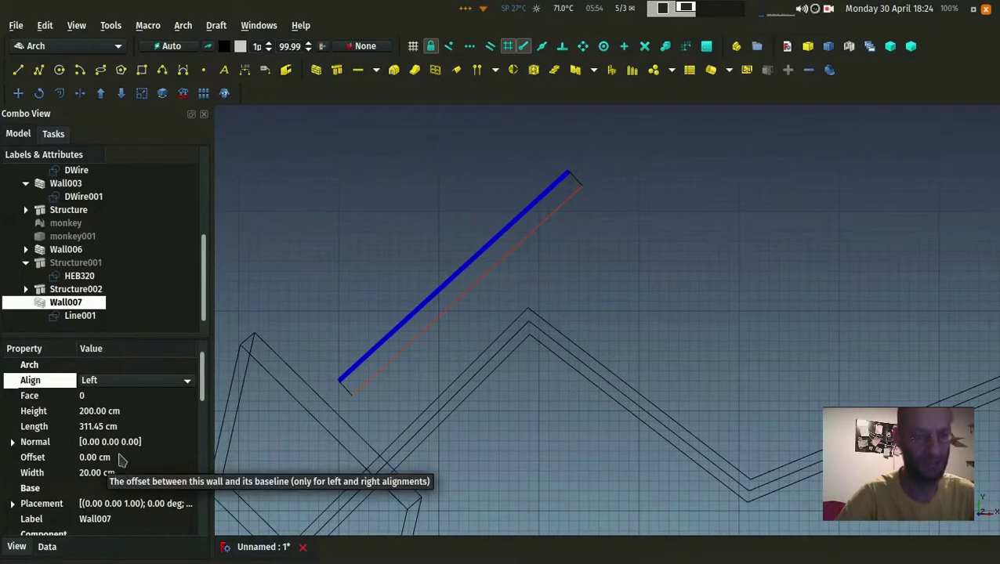
pyautogui.click(122, 460)
pyautogui.write('10')
pyautogui.press('Return')
pyautogui.click(463, 172)
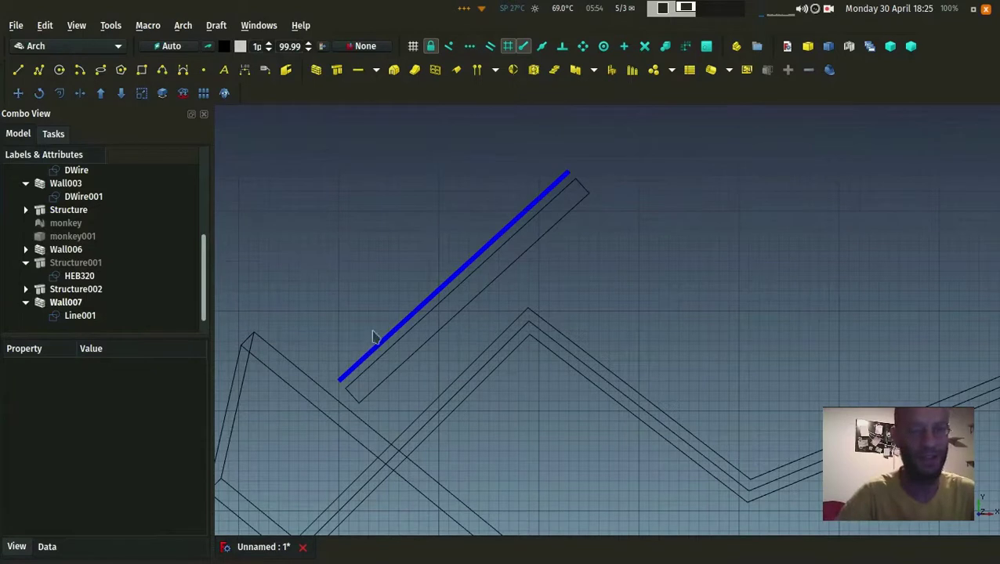
# Set the offset of the diagonal wall from its blue base line to 7 cm.
pyautogui.click(376, 368)
pyautogui.scroll(-1, 184, 426)
pyautogui.click(149, 410)
pyautogui.write('7')
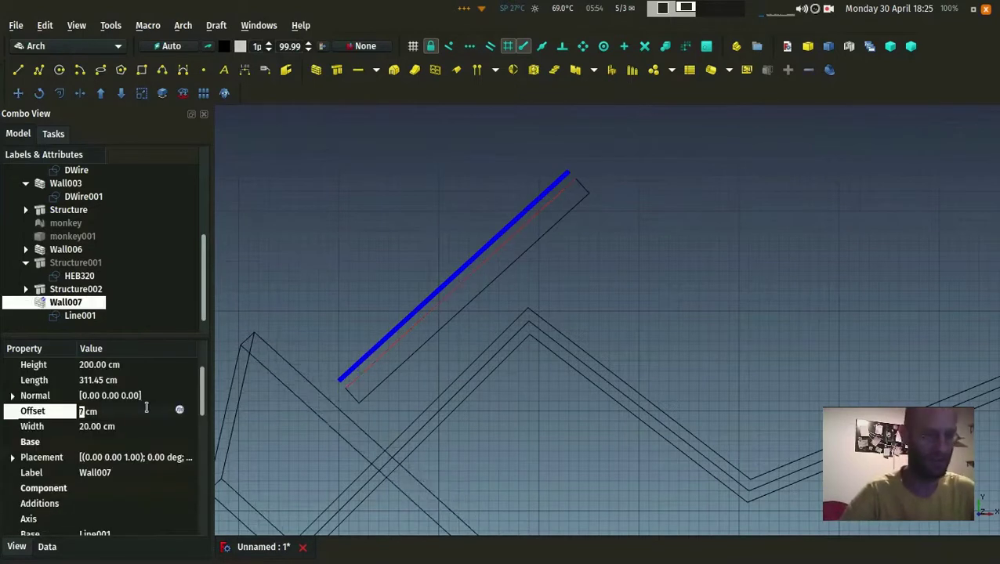
pyautogui.moveTo(420, 263); pyautogui.dragTo(473, 223, button='middle')
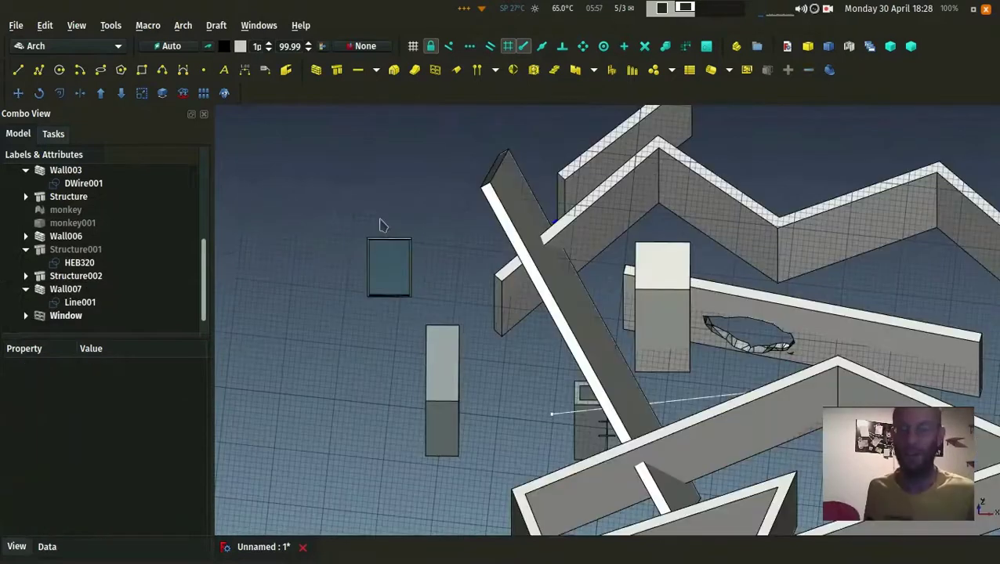